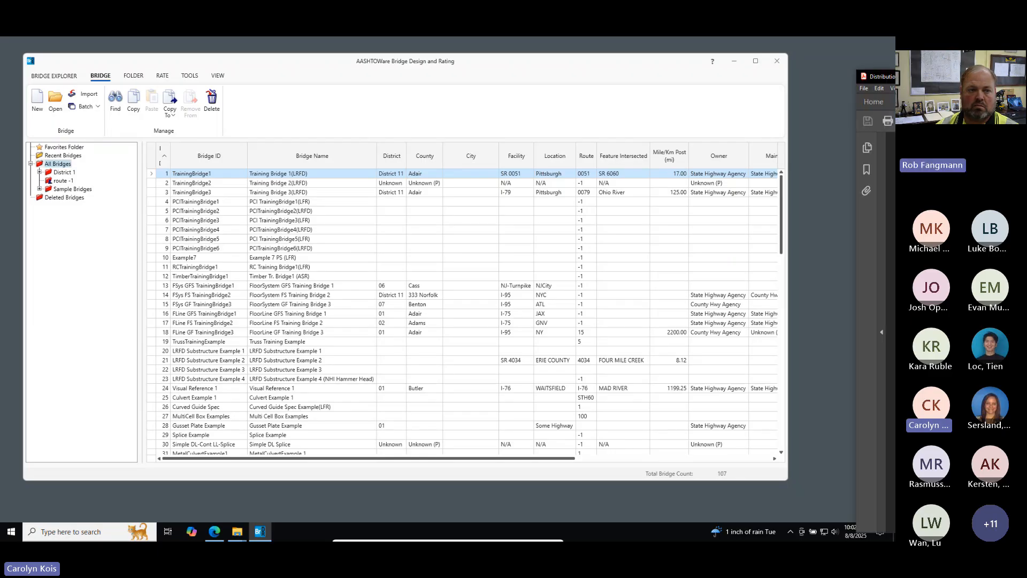
- Look over the opening pages of the Distribution Factor-Line Girder Analysis Tutorial PDF and move its window off the shared screen
{"action": "left_click_drag", "start_coordinate": [994, 70], "coordinate": [445, 57]}
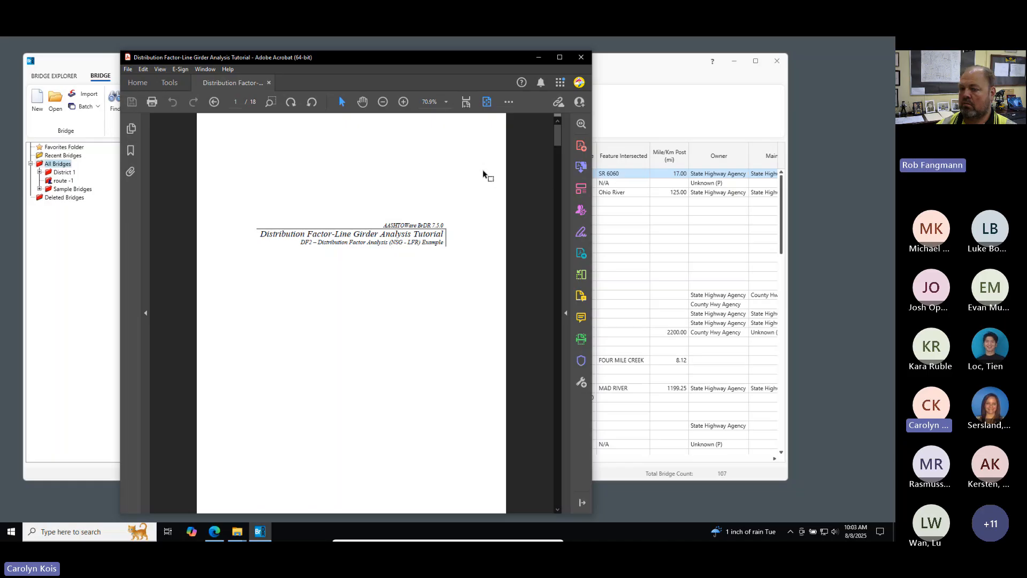
{"action": "scroll", "coordinate": [483, 172], "scroll_direction": "down", "scroll_amount": 1}
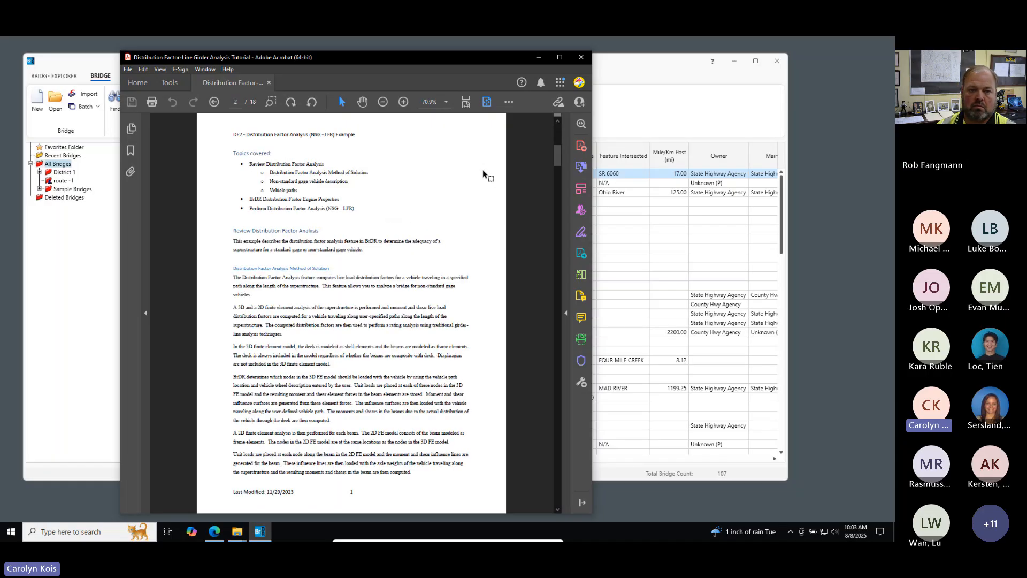
{"action": "scroll", "coordinate": [483, 172], "scroll_direction": "up", "scroll_amount": 1}
{"action": "scroll", "coordinate": [483, 171], "scroll_direction": "down", "scroll_amount": 1}
{"action": "scroll", "coordinate": [483, 171], "scroll_direction": "up", "scroll_amount": 1}
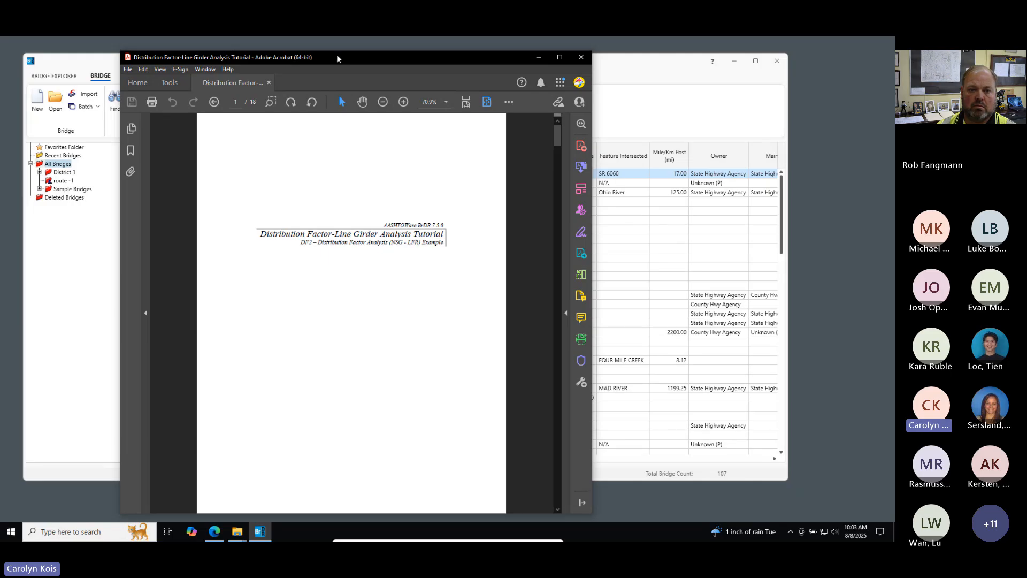
{"action": "left_click_drag", "start_coordinate": [337, 55], "coordinate": [332, 58]}
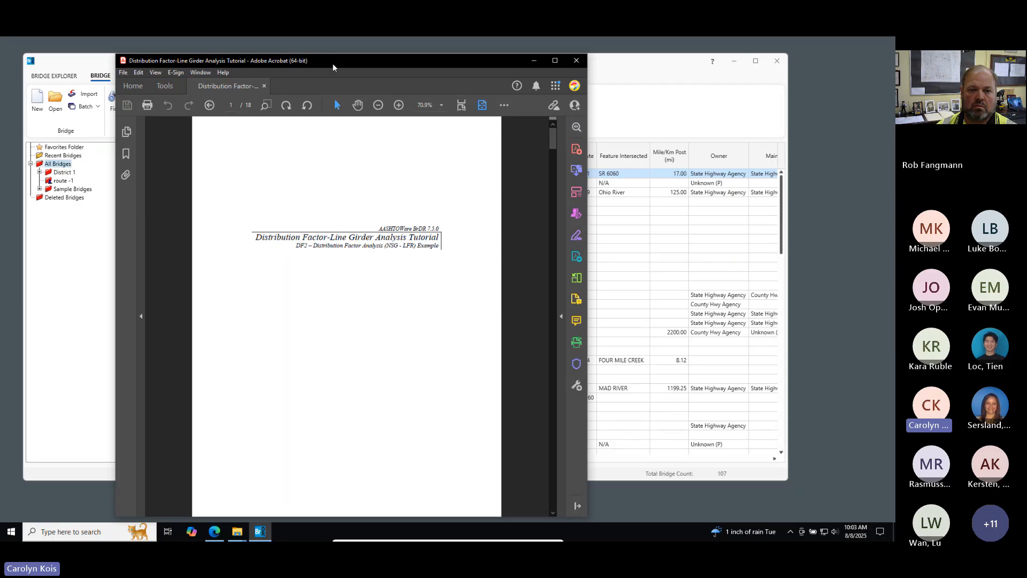
{"action": "left_click_drag", "start_coordinate": [332, 63], "coordinate": [321, 53]}
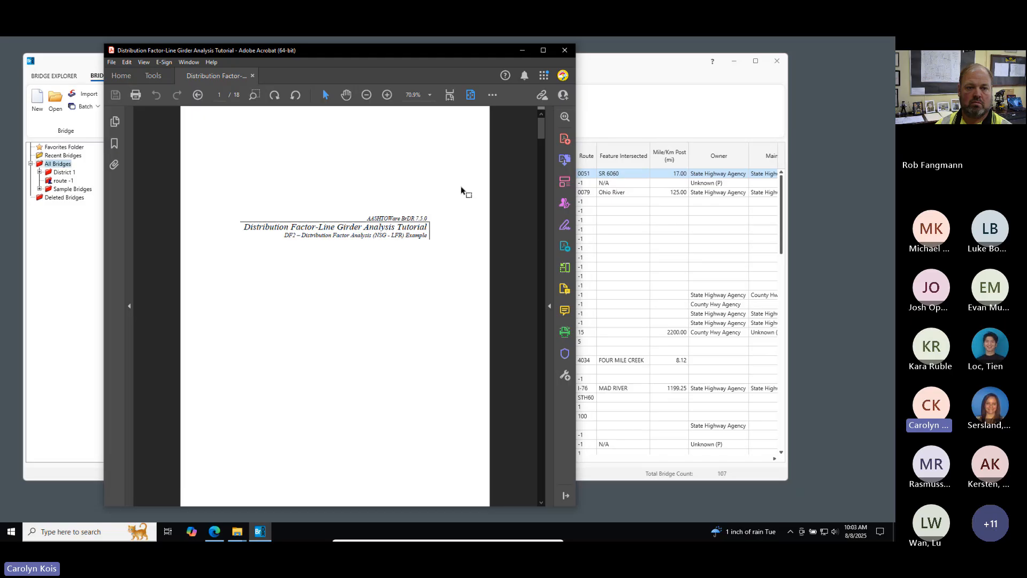
{"action": "scroll", "coordinate": [461, 190], "scroll_direction": "down", "scroll_amount": 3}
{"action": "left_click_drag", "start_coordinate": [351, 54], "coordinate": [1, 70]}
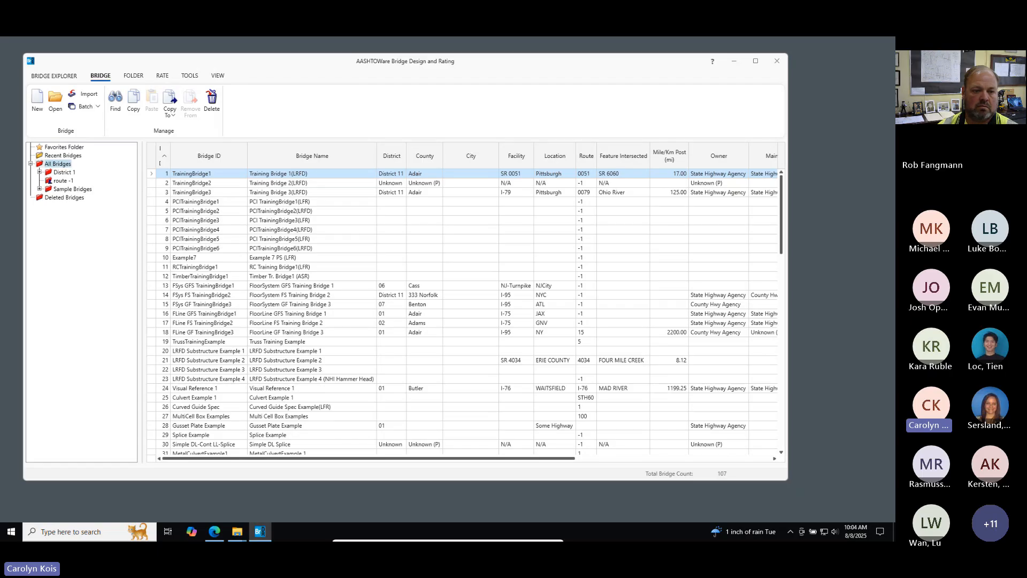
- Open the TrainingBridge1 workspace and reposition its window over the bridge list
{"action": "double_click", "coordinate": [211, 174]}
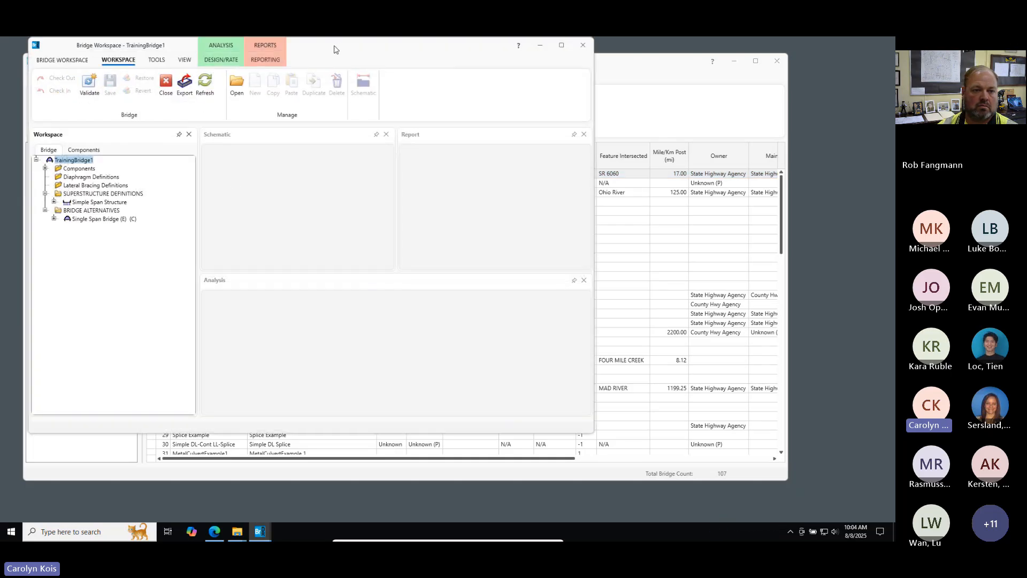
{"action": "left_click_drag", "start_coordinate": [383, 119], "coordinate": [392, 96]}
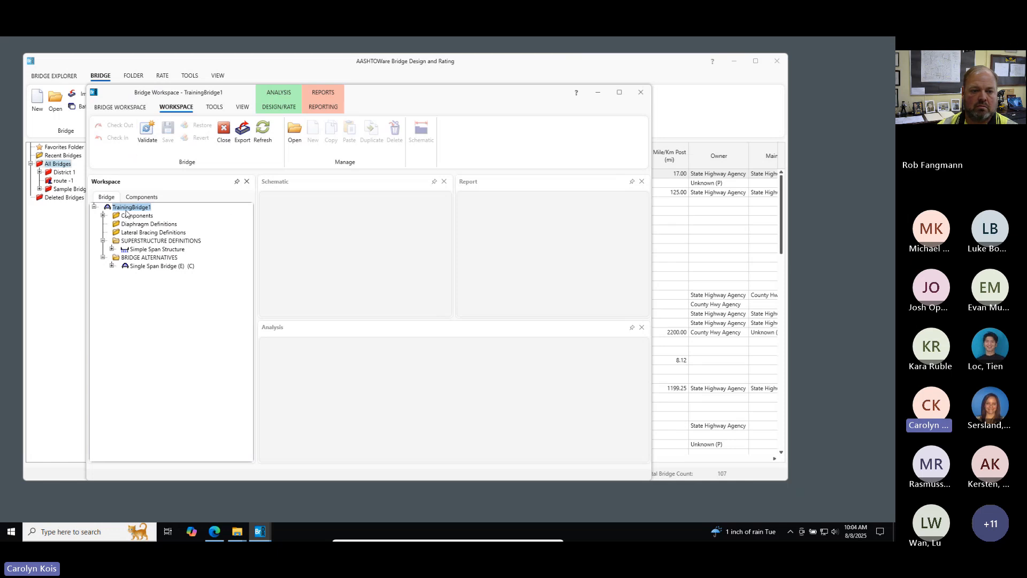
{"action": "left_click_drag", "start_coordinate": [386, 100], "coordinate": [507, 97]}
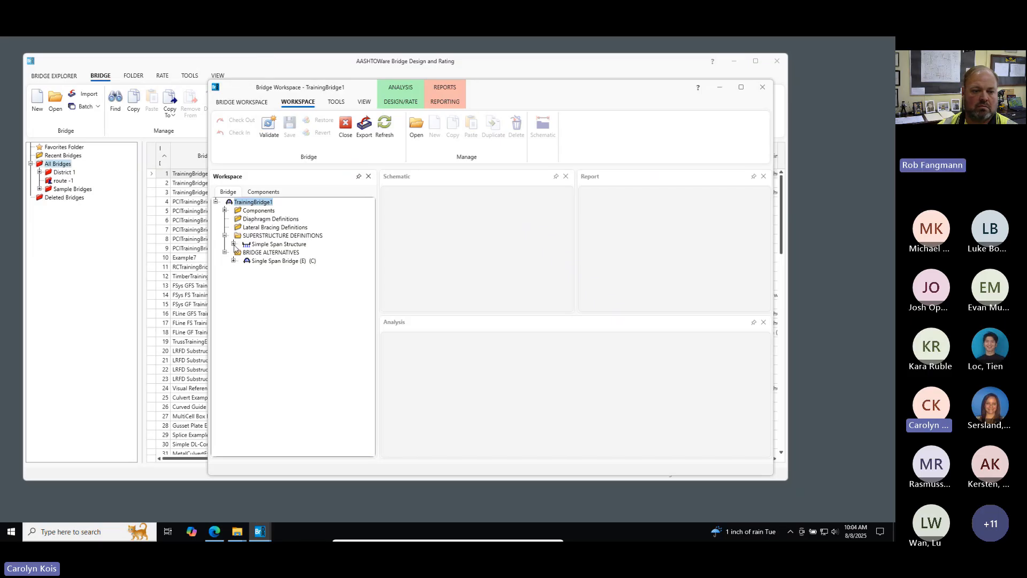
- Expand Simple Span Structure to its members and Single Span Bridge to its superstructure alternatives in the workspace tree
{"action": "left_click", "coordinate": [234, 243]}
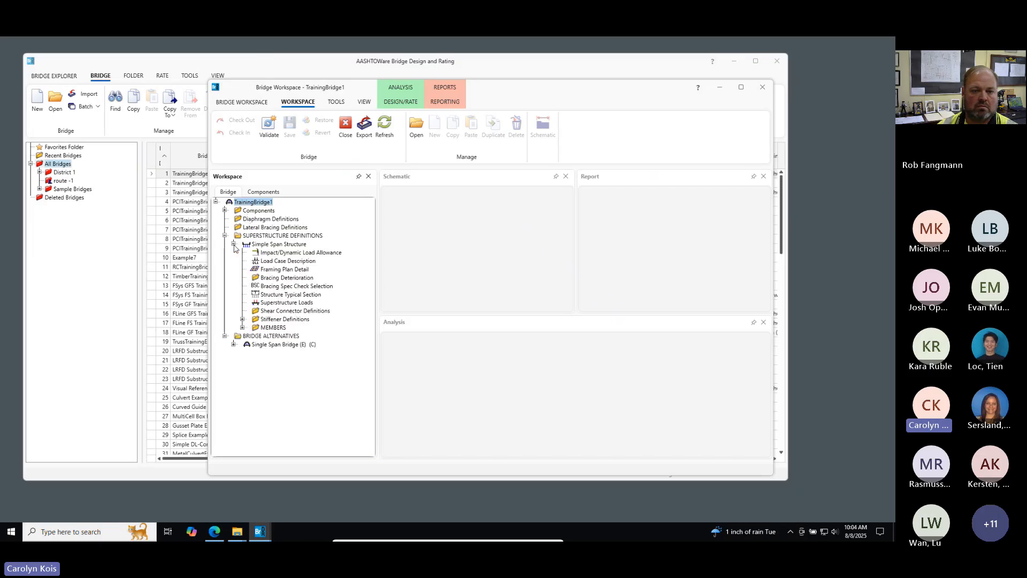
{"action": "left_click", "coordinate": [243, 327]}
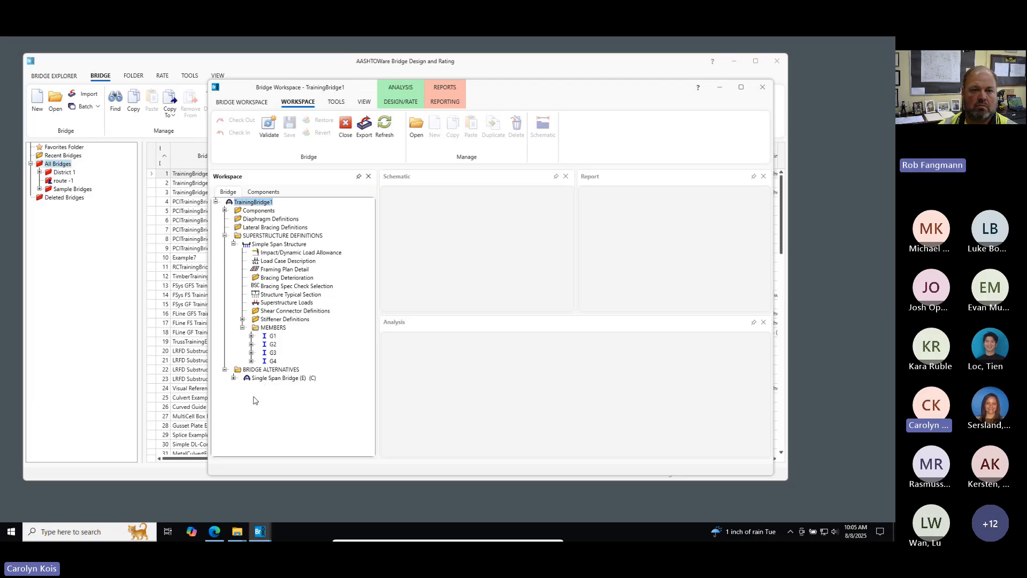
{"action": "left_click", "coordinate": [234, 378]}
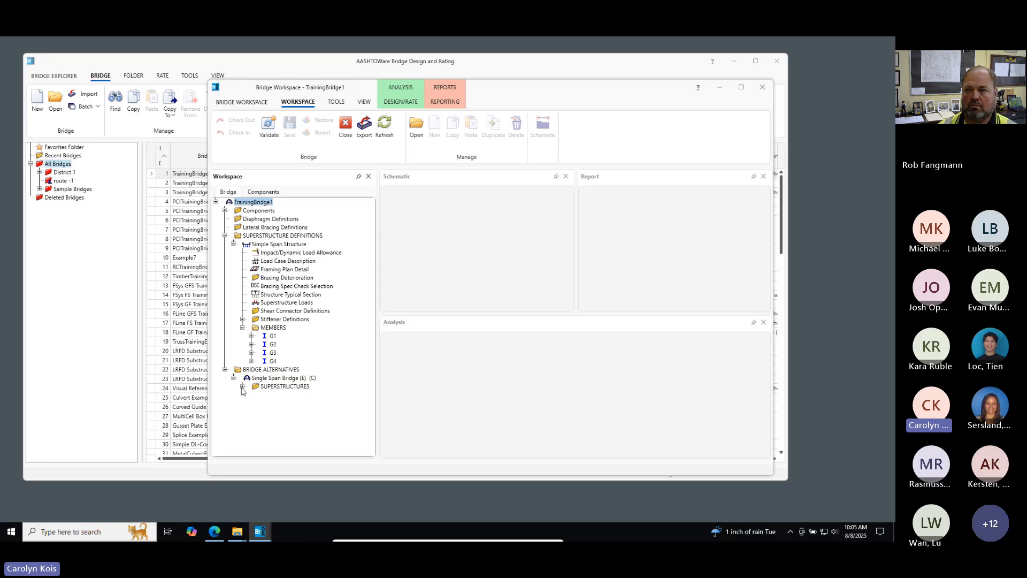
{"action": "left_click", "coordinate": [242, 387]}
{"action": "left_click", "coordinate": [252, 394]}
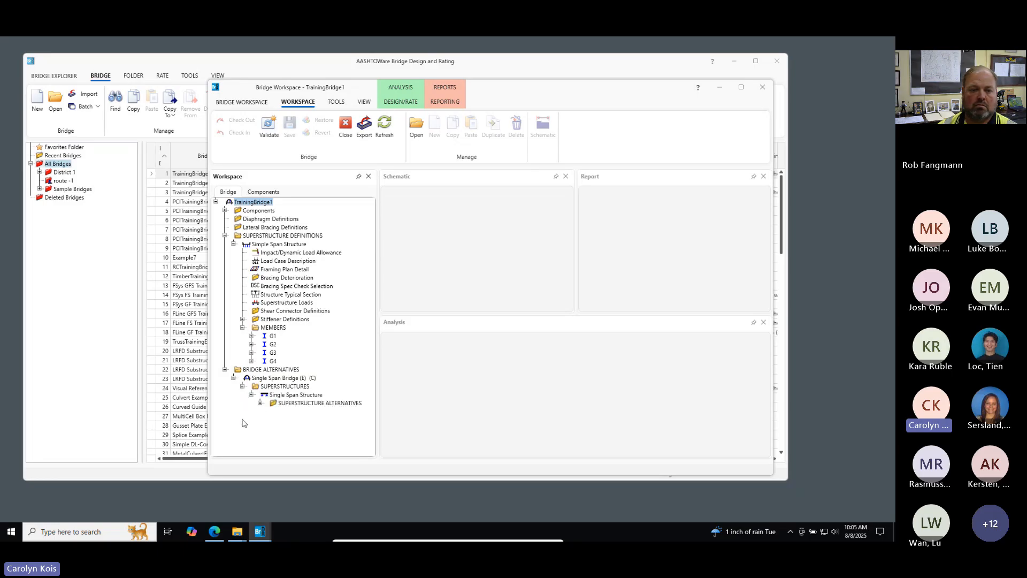
{"action": "left_click", "coordinate": [260, 404]}
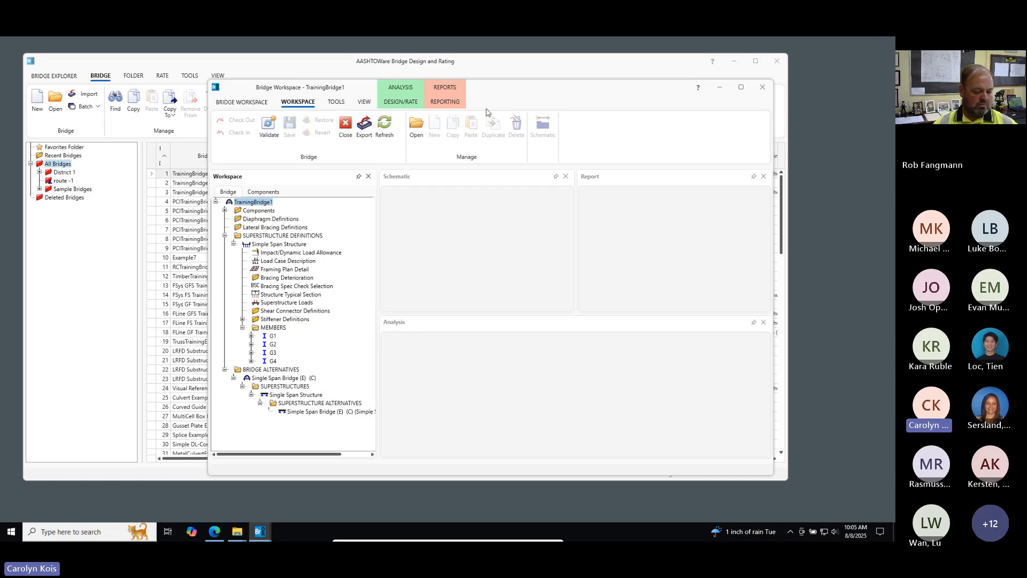
- Move the workspace aside, open the library and view the HL-93 (SI) vehicle under Standard Gage
{"action": "left_click_drag", "start_coordinate": [490, 91], "coordinate": [504, 119]}
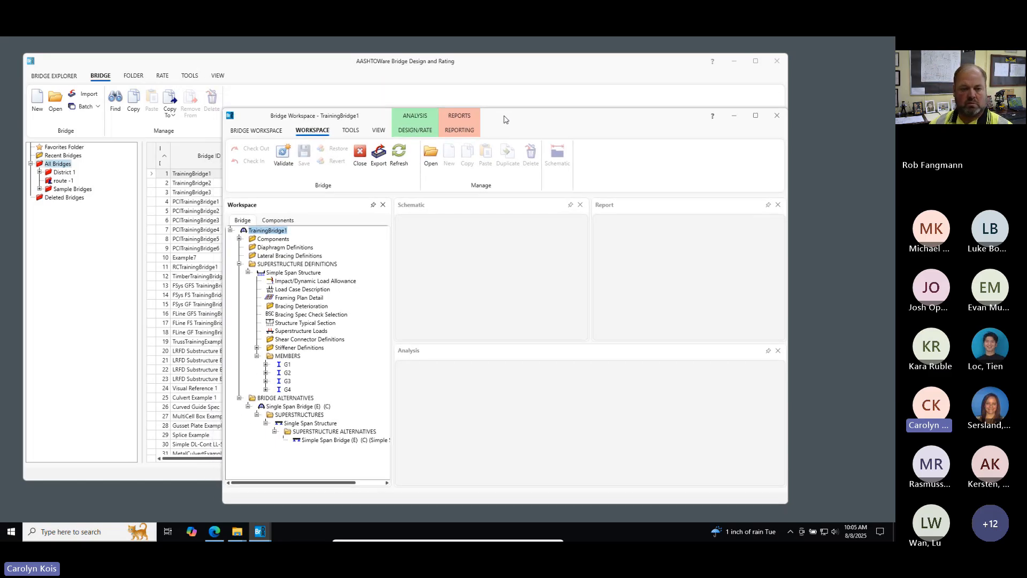
{"action": "left_click", "coordinate": [219, 75]}
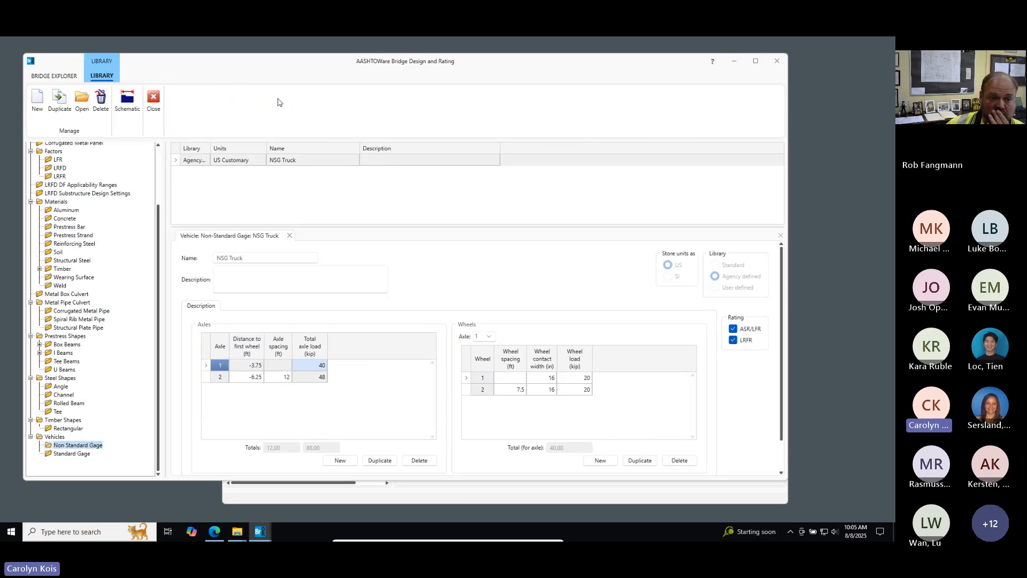
{"action": "left_click", "coordinate": [78, 454]}
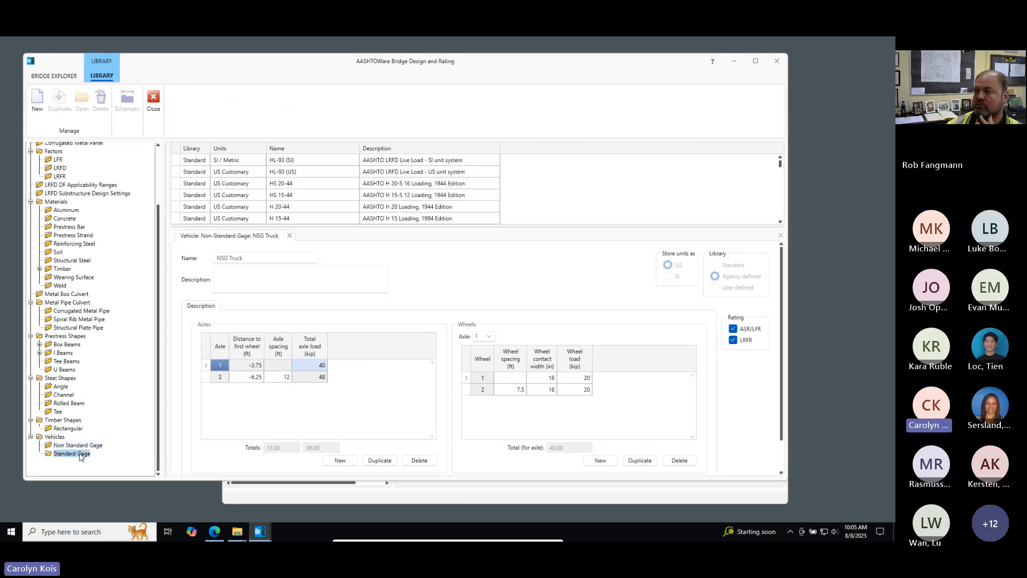
{"action": "left_click", "coordinate": [260, 161]}
{"action": "double_click", "coordinate": [259, 161]}
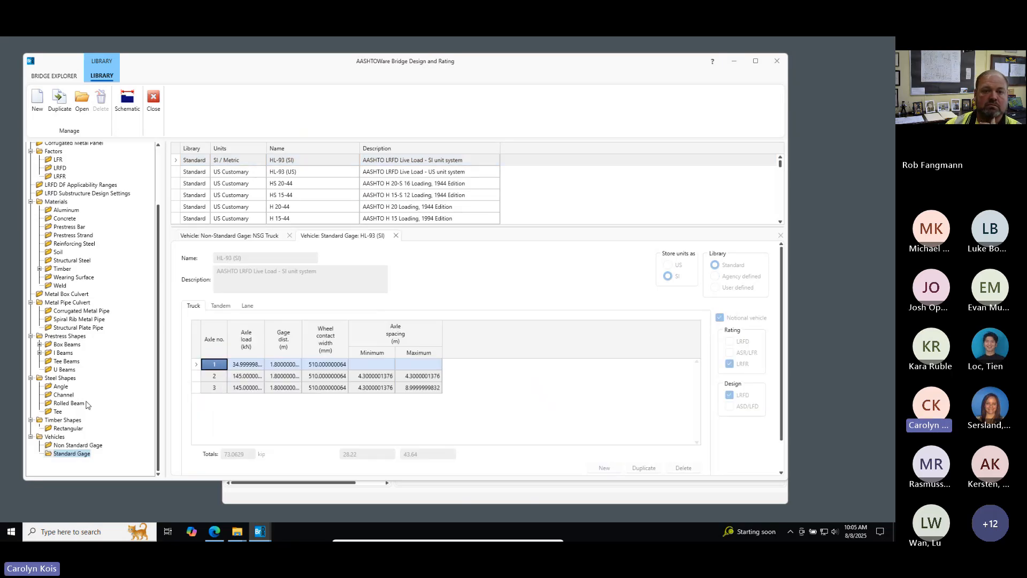
- Close the library and reopen it from the bridge explorer
{"action": "left_click", "coordinate": [155, 104]}
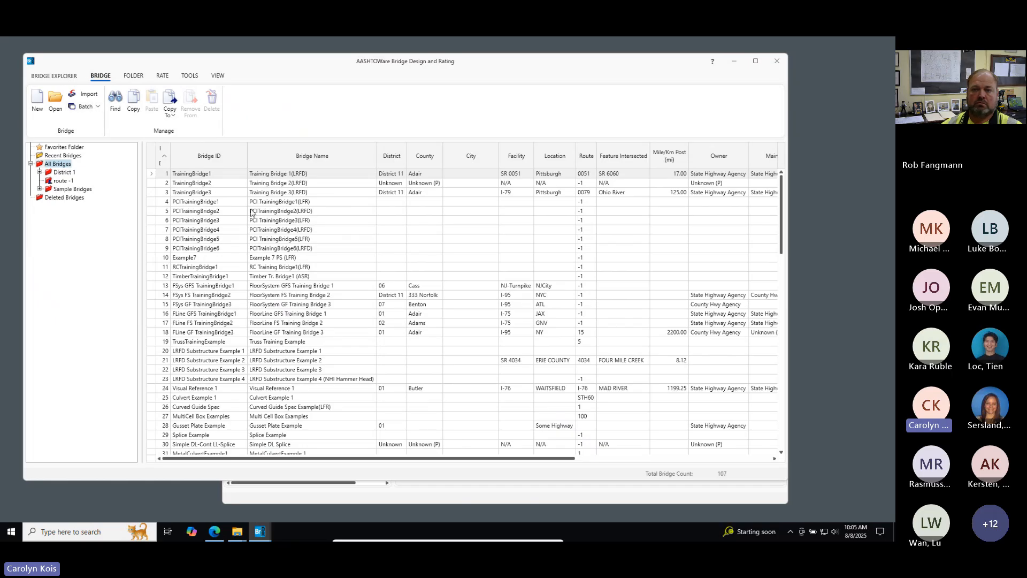
{"action": "left_click", "coordinate": [217, 76]}
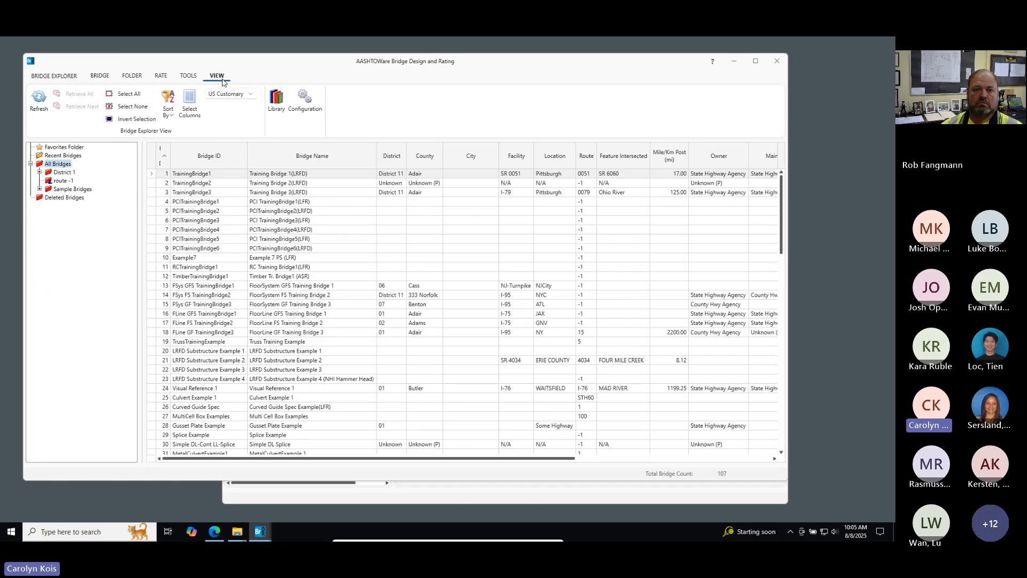
{"action": "left_click", "coordinate": [277, 99]}
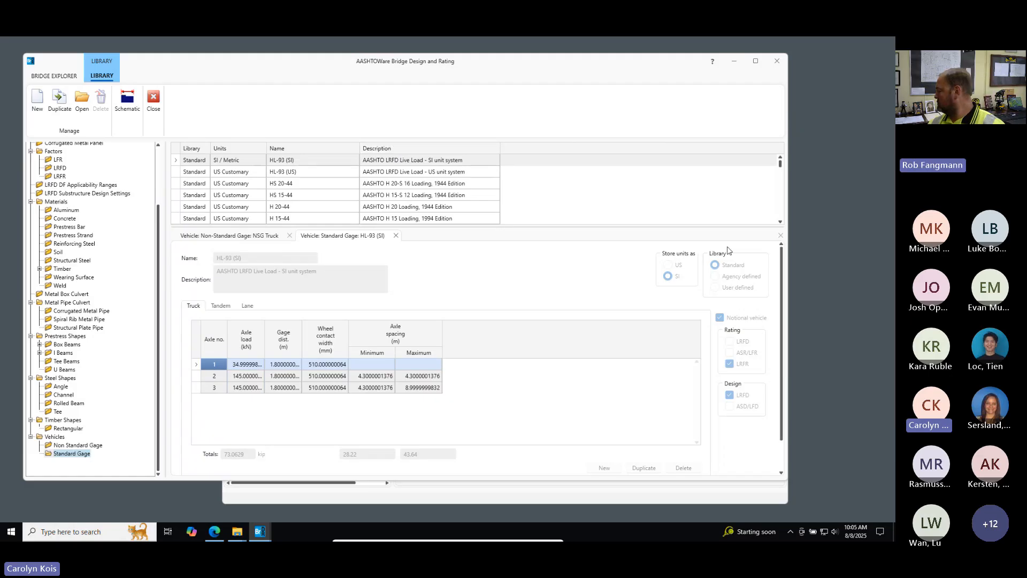
- View the Jersey Barrier entry among the library's parapet appurtenances
{"action": "scroll", "coordinate": [63, 167], "scroll_direction": "up", "scroll_amount": 3}
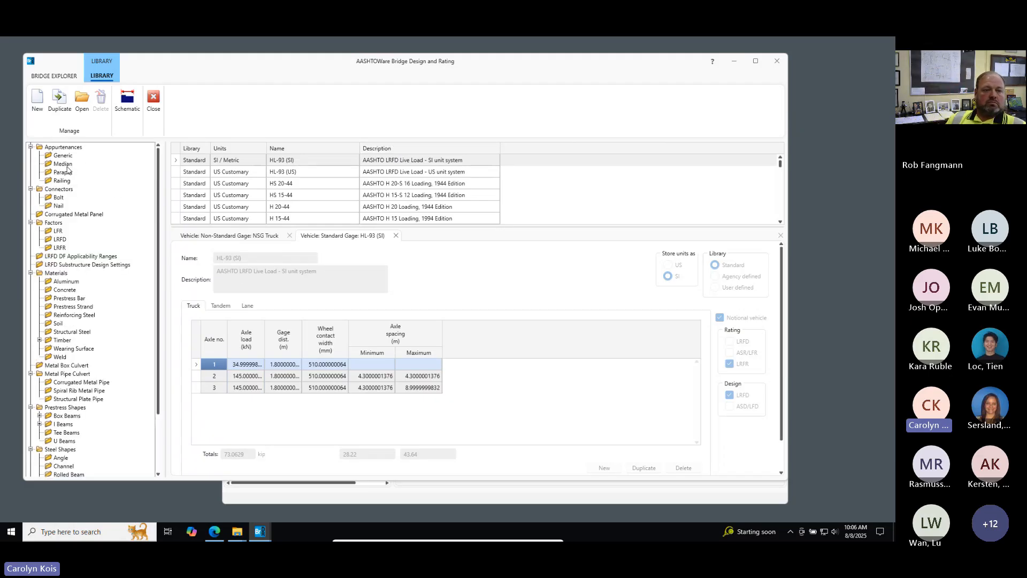
{"action": "left_click", "coordinate": [63, 172]}
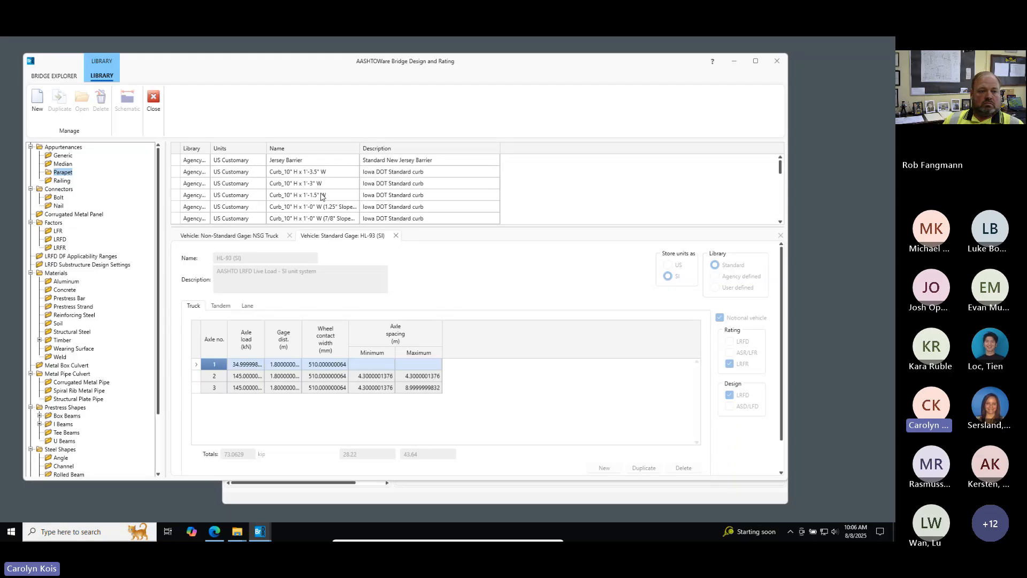
{"action": "left_click", "coordinate": [253, 161]}
{"action": "double_click", "coordinate": [252, 160]}
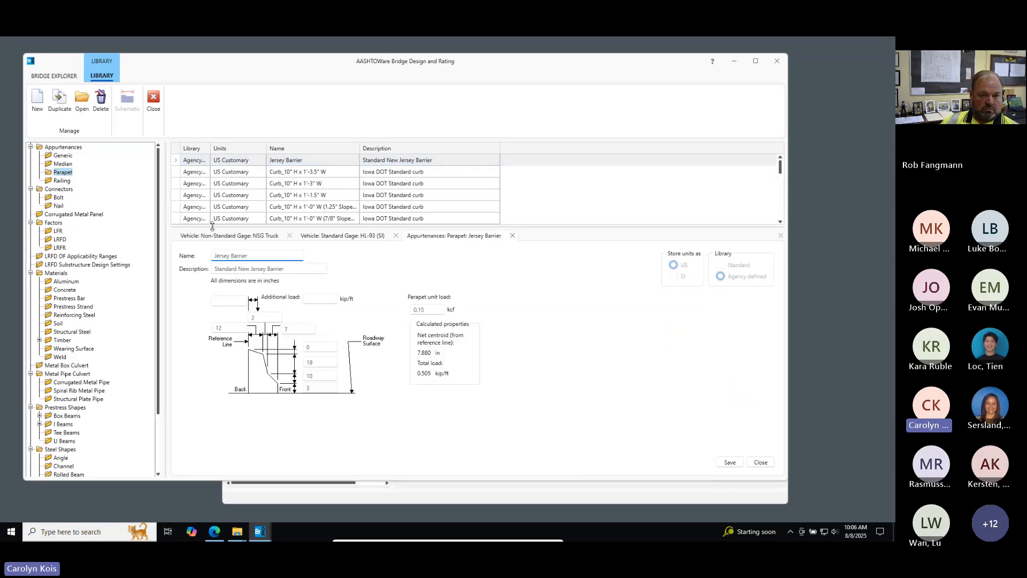
- Return to the Standard Gage vehicles and close the open Jersey Barrier, HL-93 (SI) and NSG Truck entries
{"action": "scroll", "coordinate": [133, 321], "scroll_direction": "down", "scroll_amount": 3}
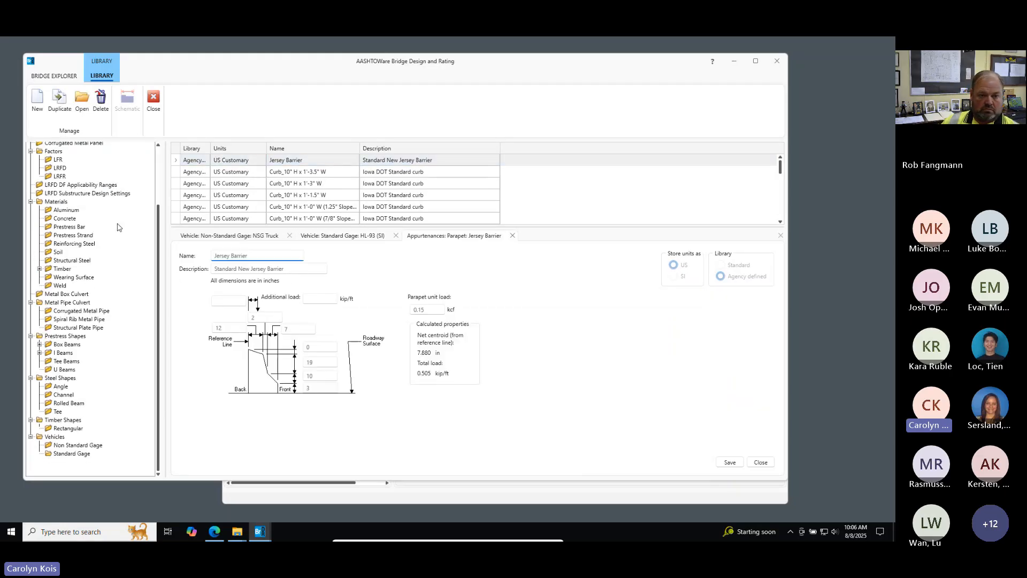
{"action": "left_click", "coordinate": [67, 454]}
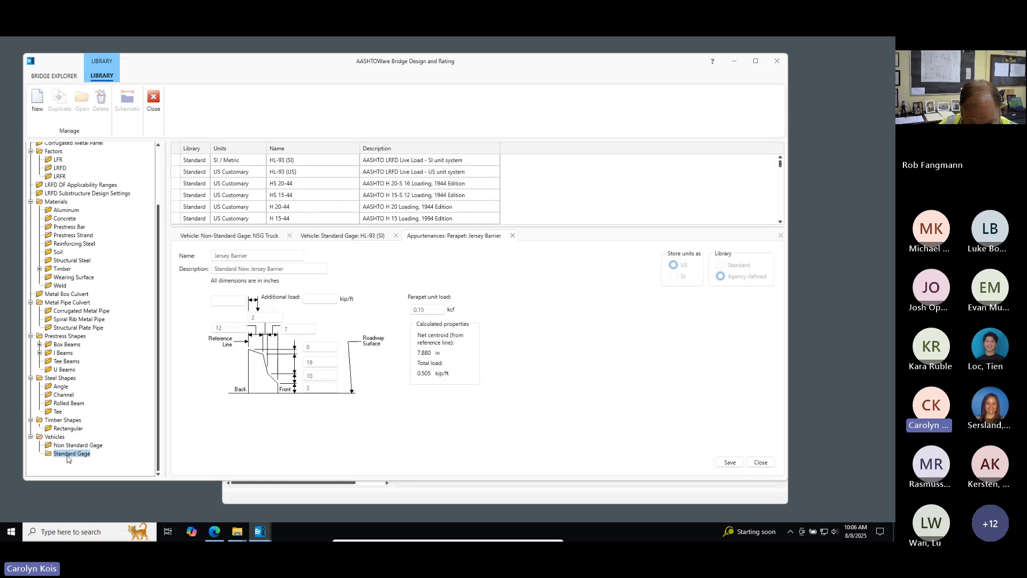
{"action": "left_click", "coordinate": [760, 462]}
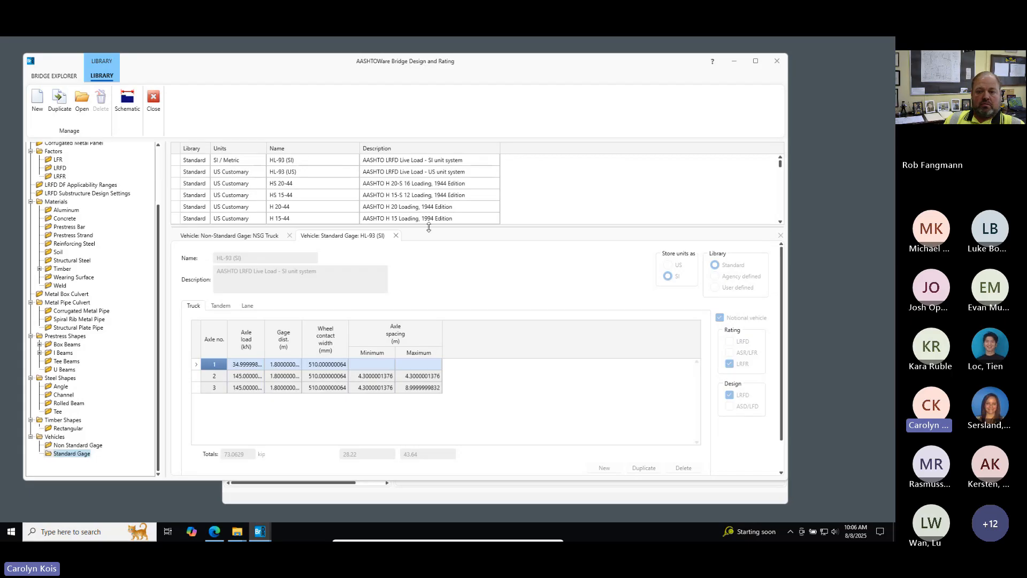
{"action": "left_click", "coordinate": [396, 235]}
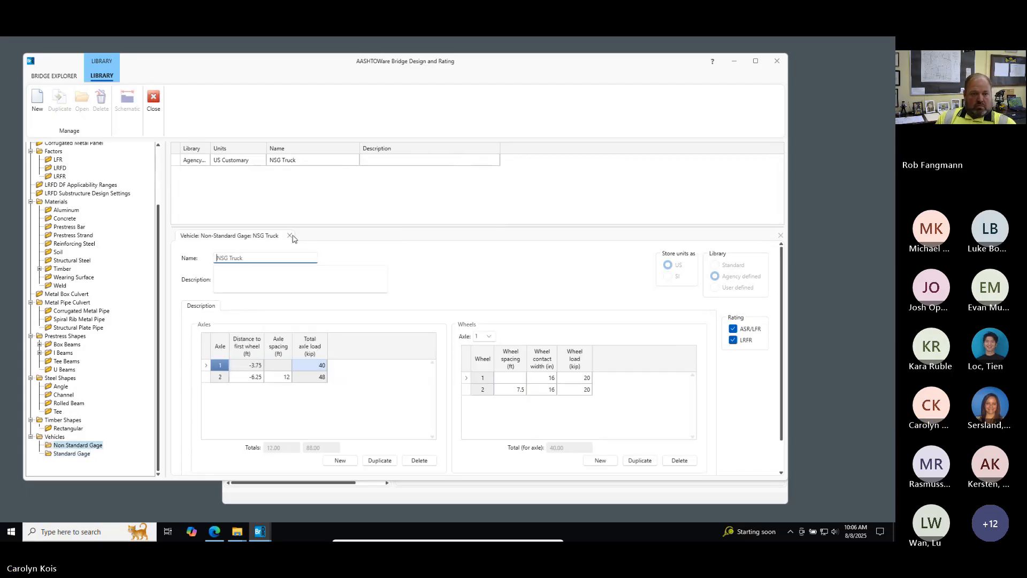
{"action": "left_click", "coordinate": [289, 235]}
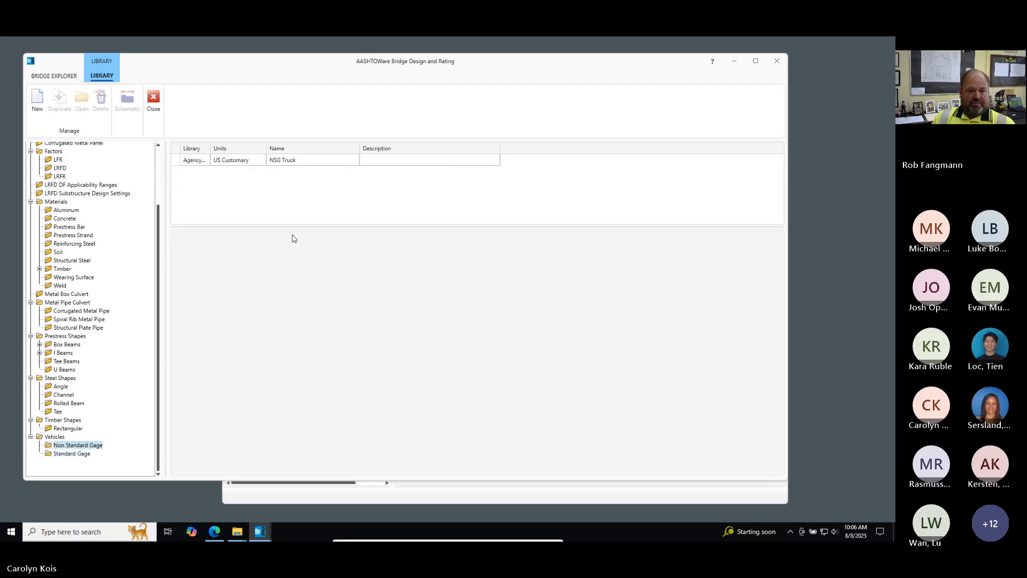
- List the Standard Gage vehicles, enlarge the list area and review the standard and agency-defined trucks
{"action": "left_click", "coordinate": [75, 454]}
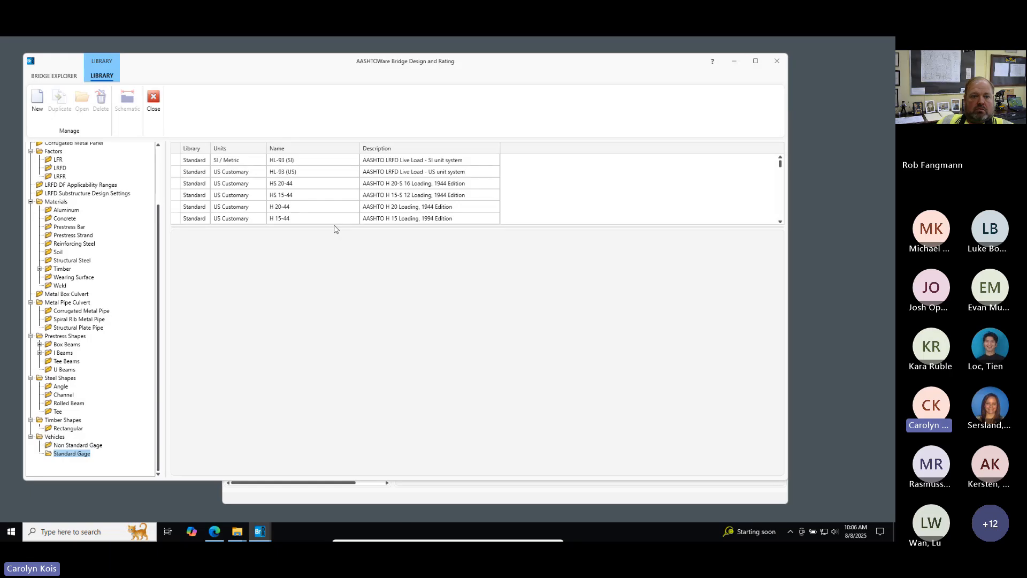
{"action": "left_click_drag", "start_coordinate": [332, 226], "coordinate": [332, 301]}
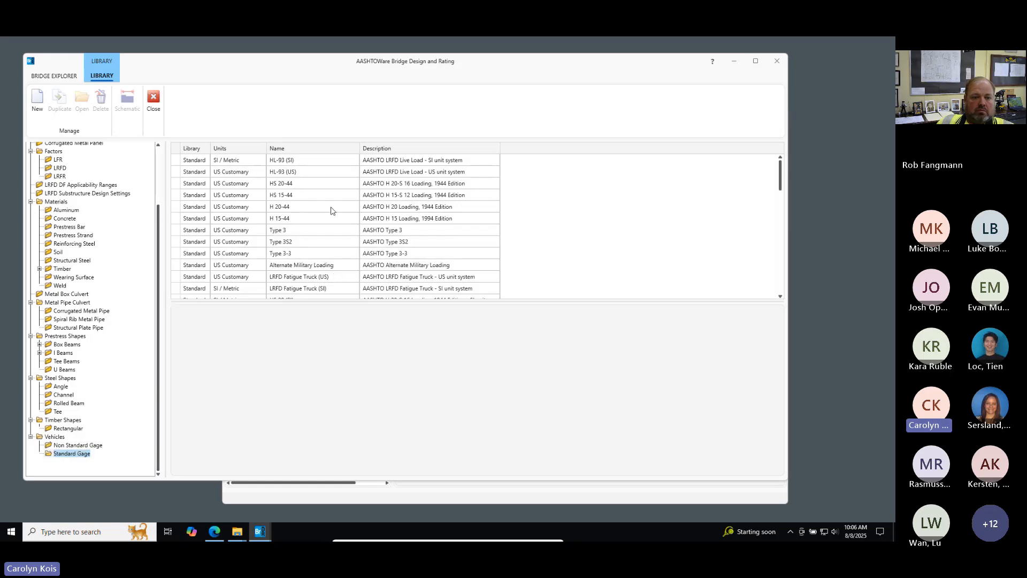
{"action": "scroll", "coordinate": [335, 213], "scroll_direction": "down", "scroll_amount": 1}
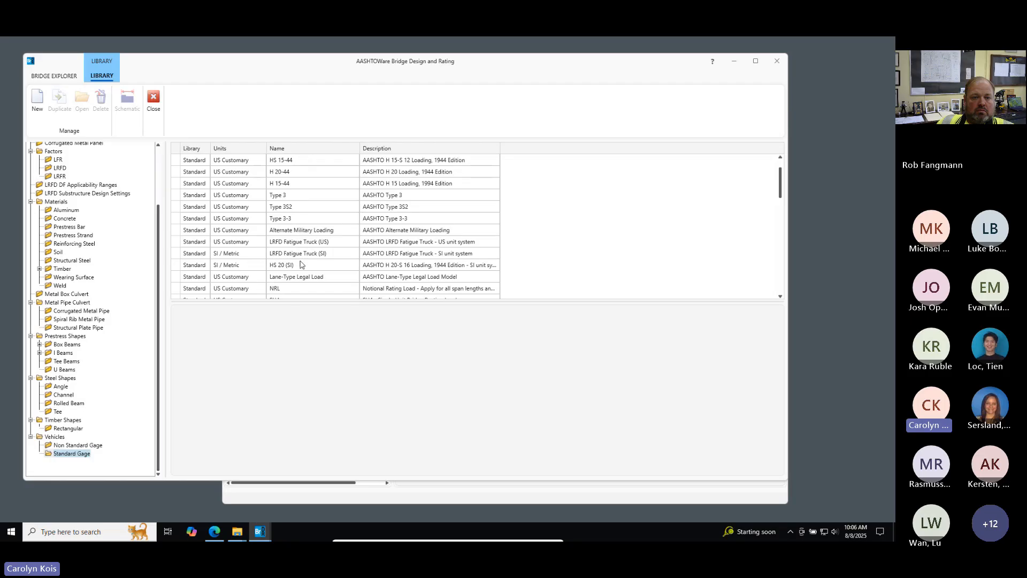
{"action": "scroll", "coordinate": [298, 277], "scroll_direction": "down", "scroll_amount": 7}
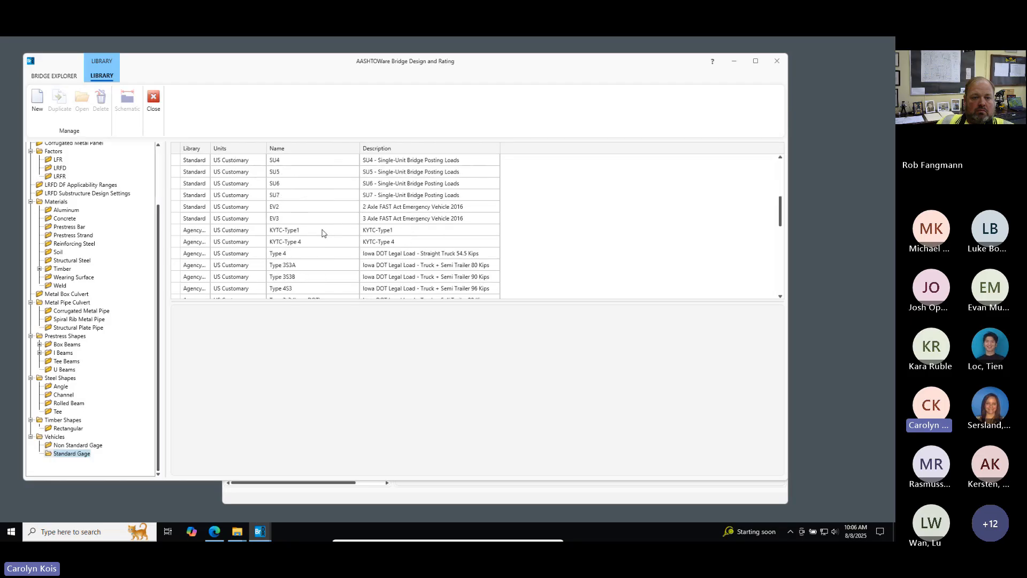
{"action": "scroll", "coordinate": [322, 233], "scroll_direction": "down", "scroll_amount": 4}
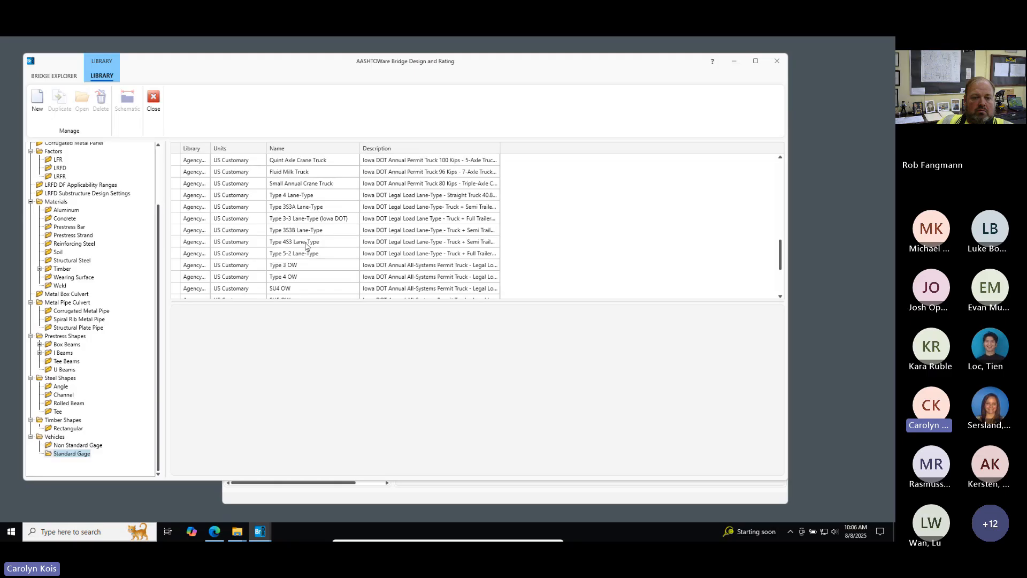
{"action": "scroll", "coordinate": [306, 246], "scroll_direction": "up", "scroll_amount": 12}
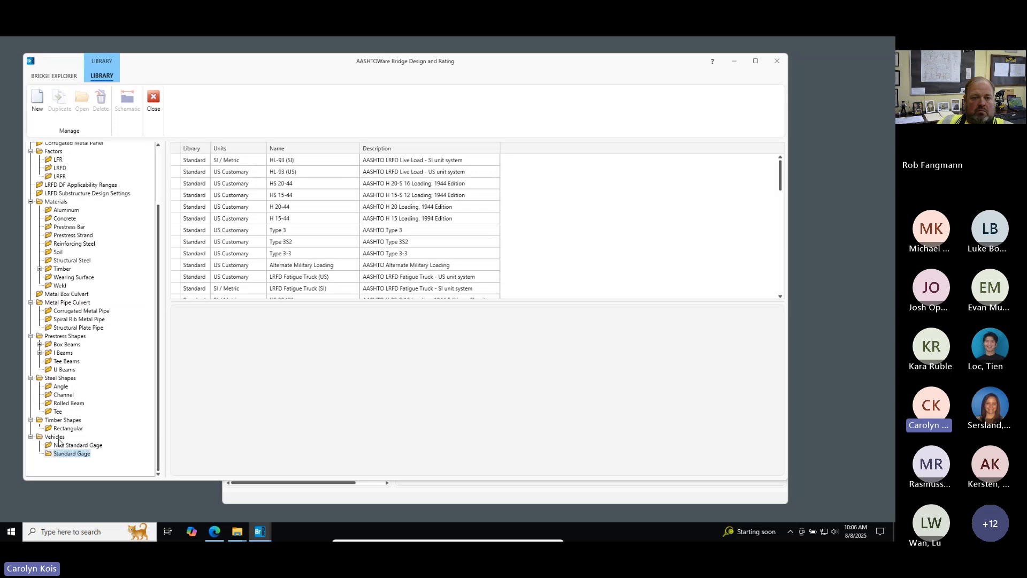
- Create a non-standard gage vehicle named NSG Truck2 and enable it for ASR/LFR and LRFR rating
{"action": "left_click", "coordinate": [73, 447]}
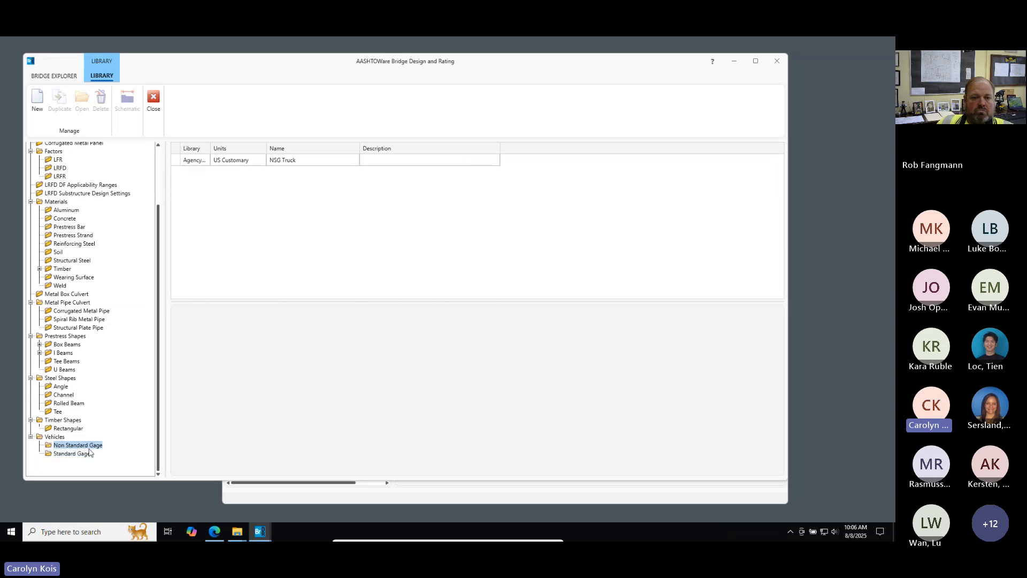
{"action": "left_click", "coordinate": [37, 99]}
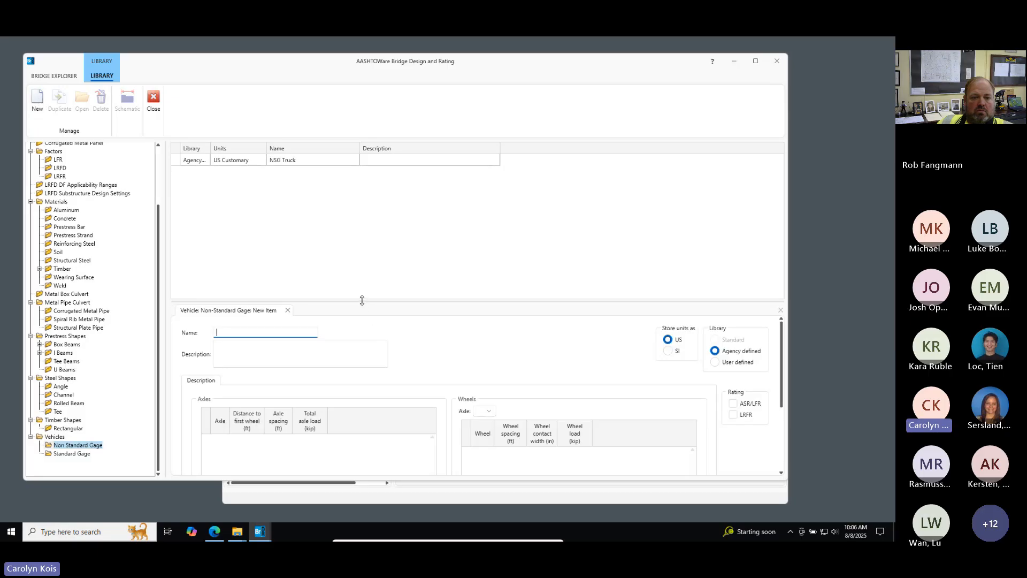
{"action": "left_click_drag", "start_coordinate": [361, 301], "coordinate": [354, 210]}
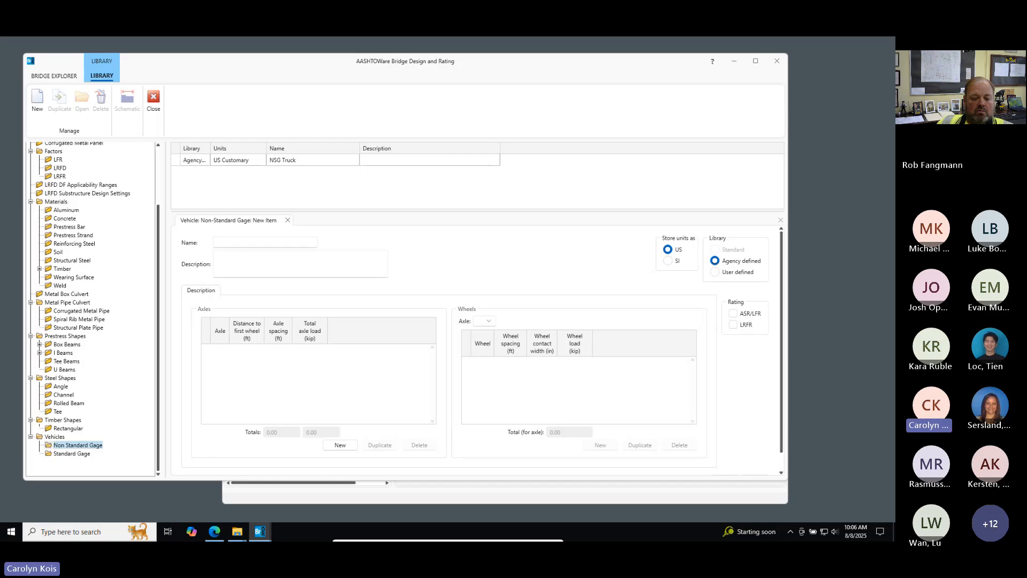
{"action": "left_click", "coordinate": [277, 242]}
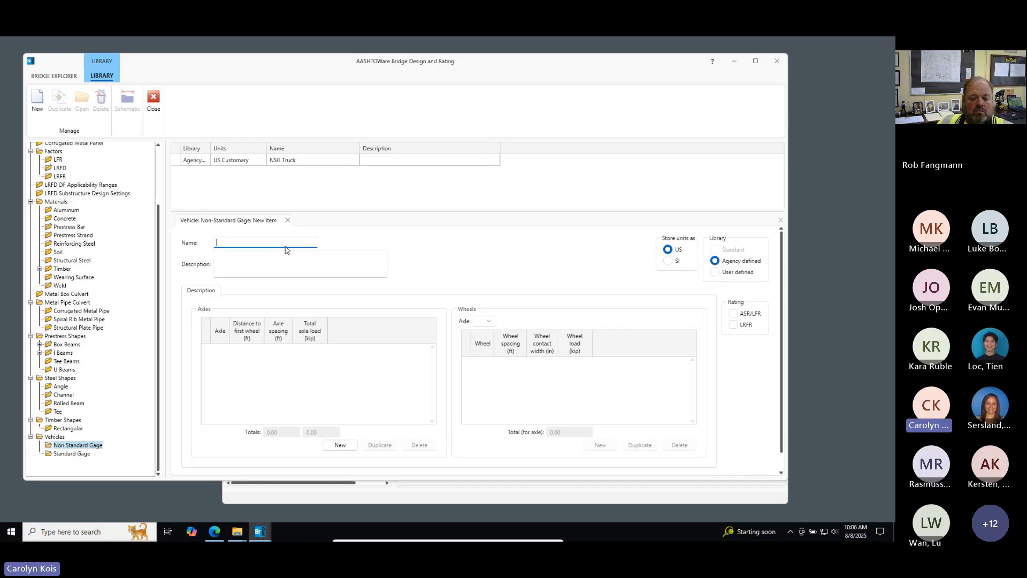
{"action": "type", "text": "NS"}
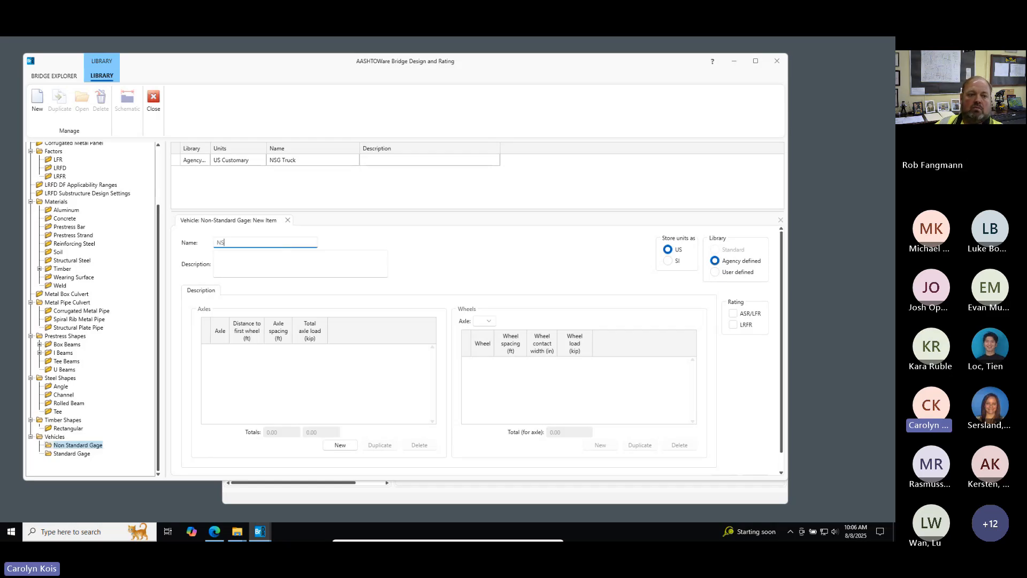
{"action": "type", "text": "G Tr"}
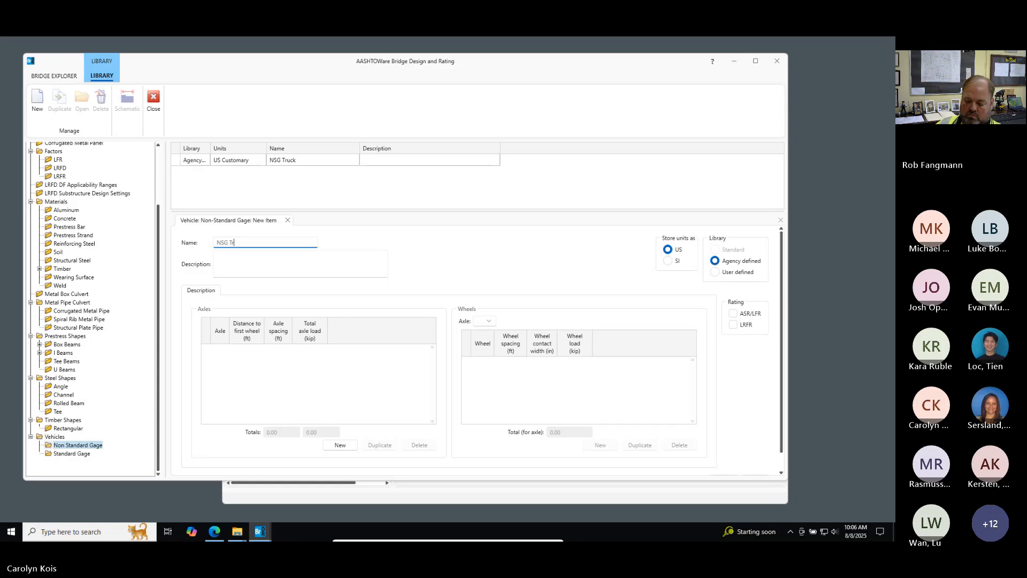
{"action": "type", "text": "uck2"}
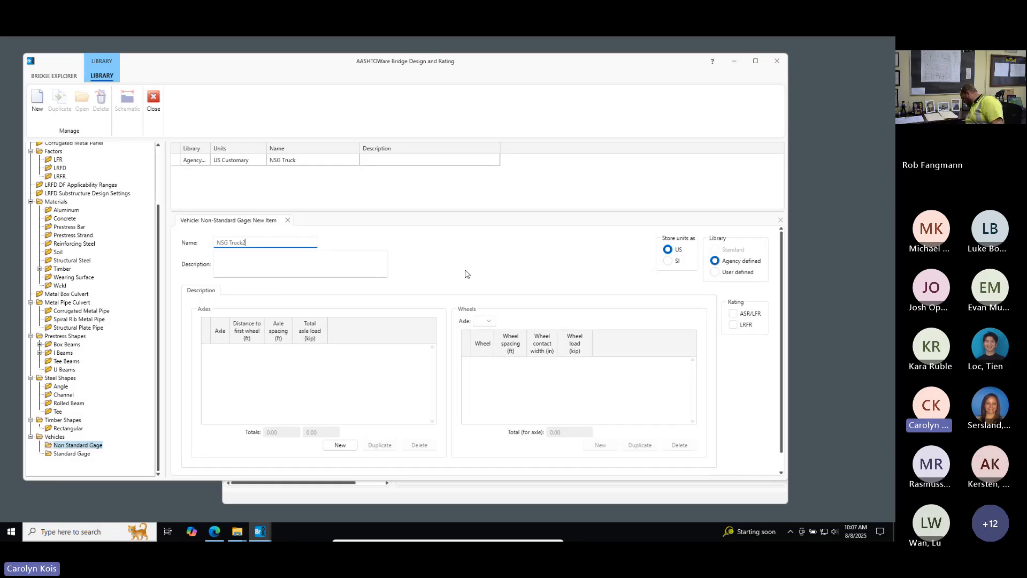
{"action": "left_click", "coordinate": [732, 314]}
{"action": "left_click", "coordinate": [733, 325]}
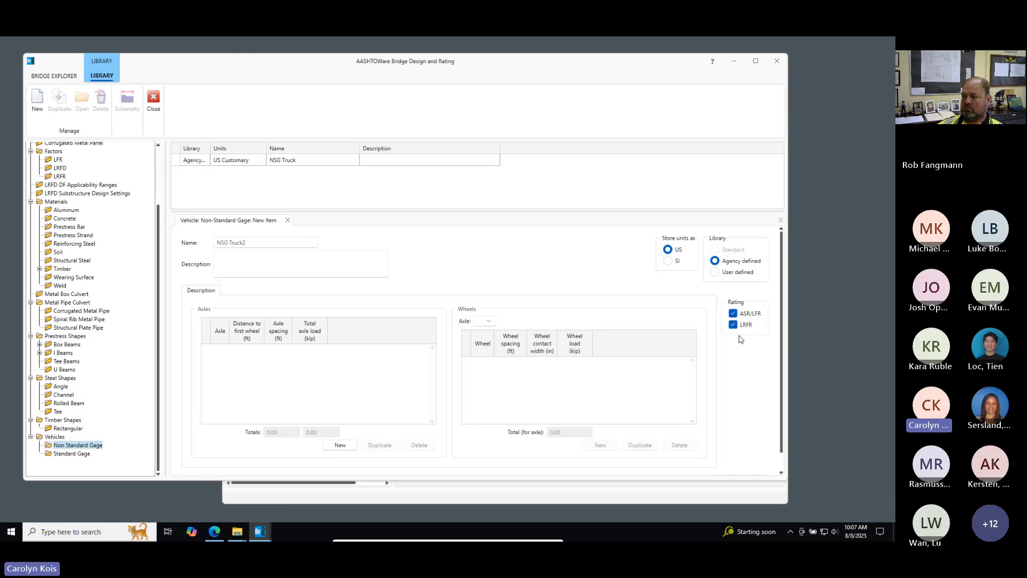
- Add two axles with distances to first wheel of -3.75 ft and -6.25 ft, and space axle 2 at 12 ft
{"action": "left_click", "coordinate": [342, 449]}
{"action": "left_click", "coordinate": [343, 449]}
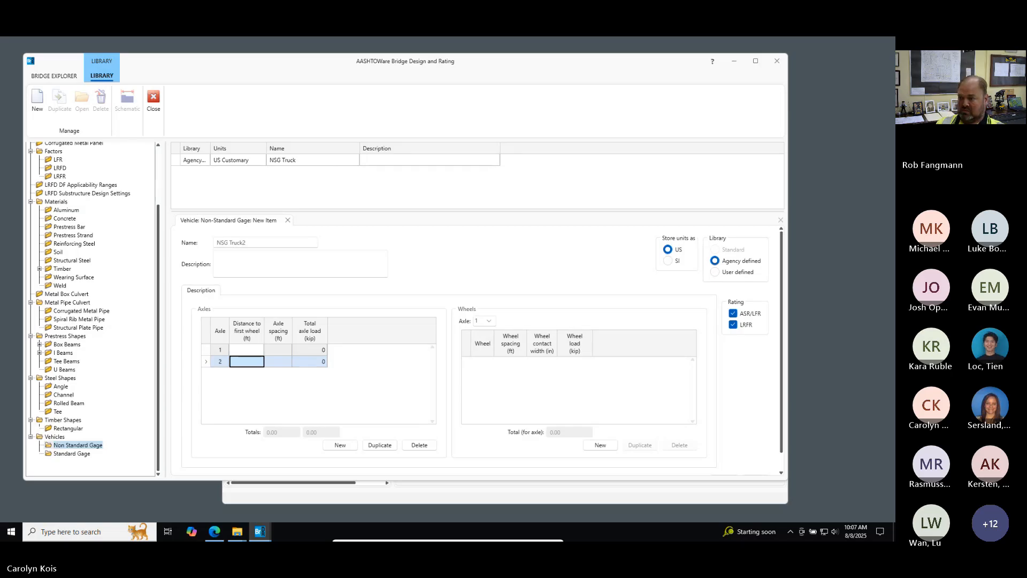
{"action": "left_click", "coordinate": [249, 351]}
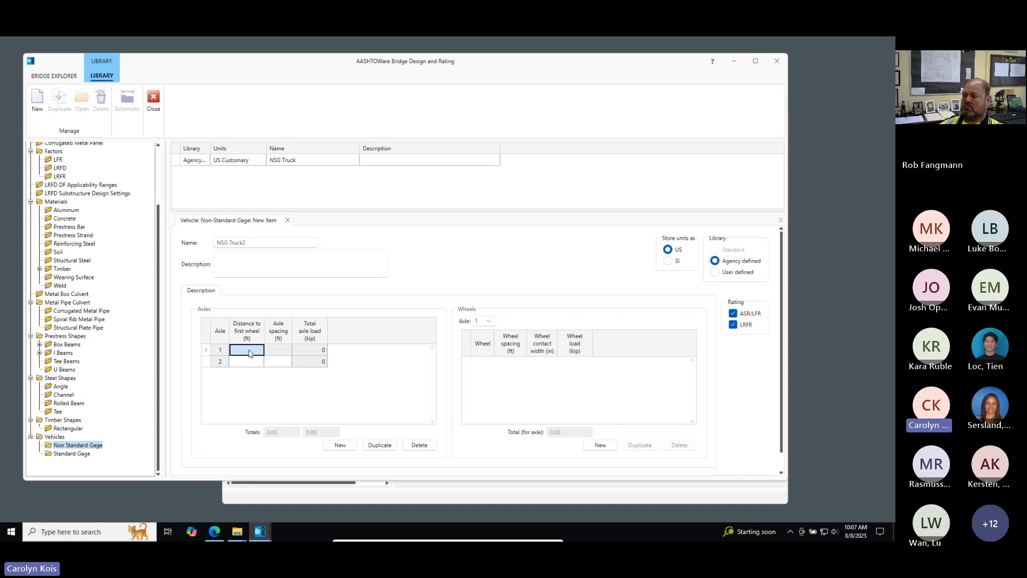
{"action": "left_click", "coordinate": [249, 351]}
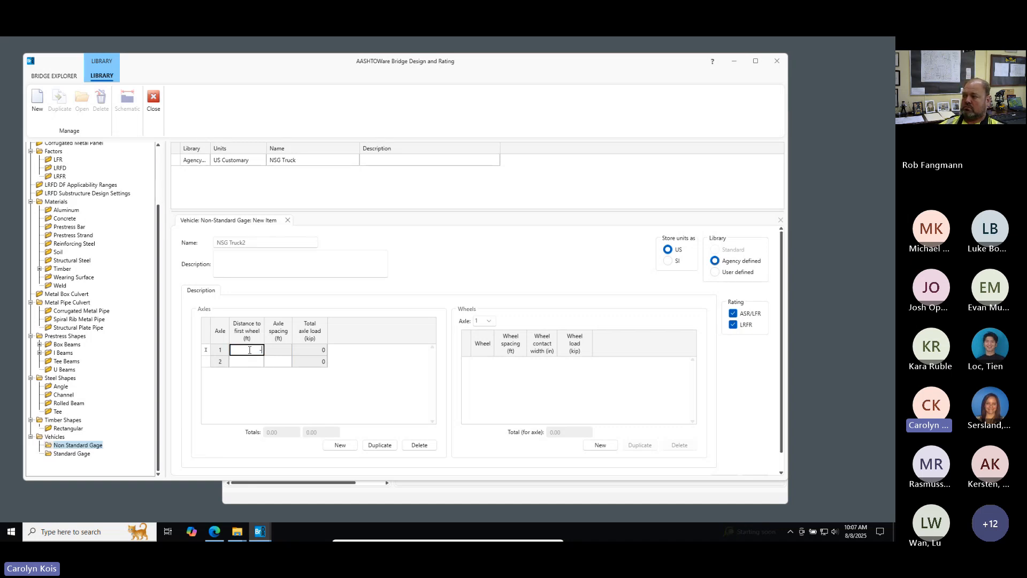
{"action": "type", "text": ".75"}
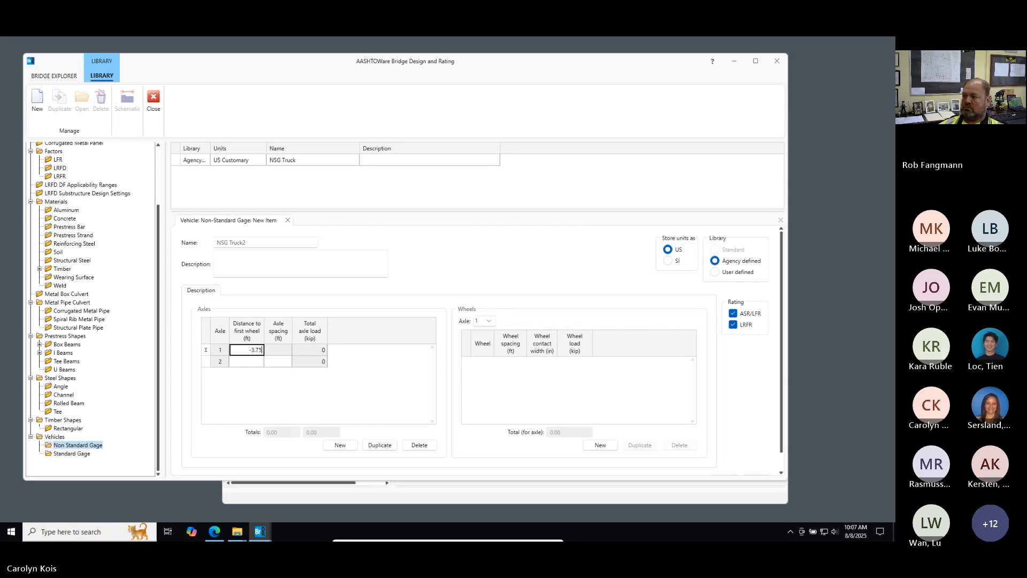
{"action": "left_click", "coordinate": [254, 363]}
{"action": "type", "text": "-6.25"}
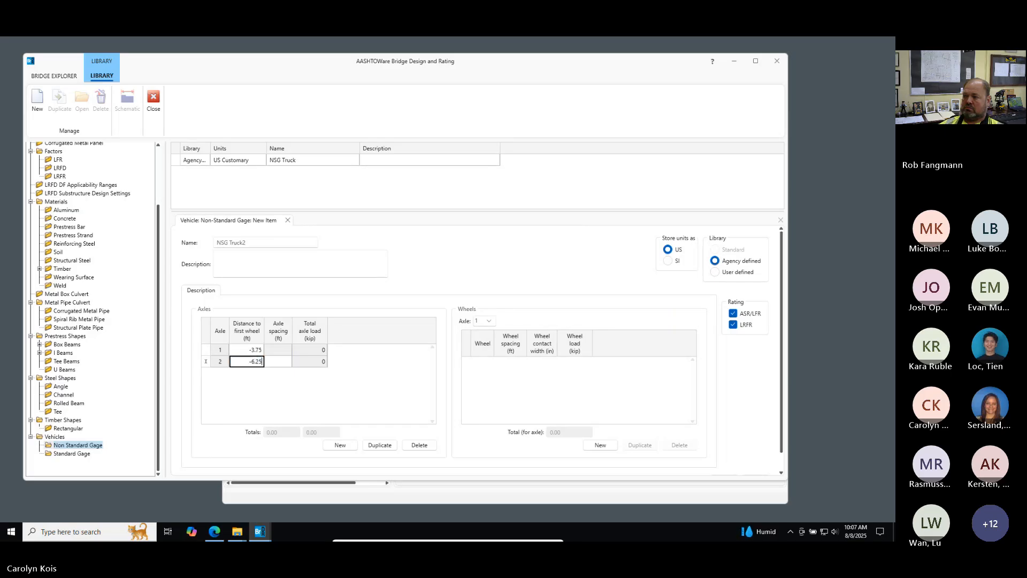
{"action": "left_click", "coordinate": [282, 362]}
{"action": "type", "text": "12"}
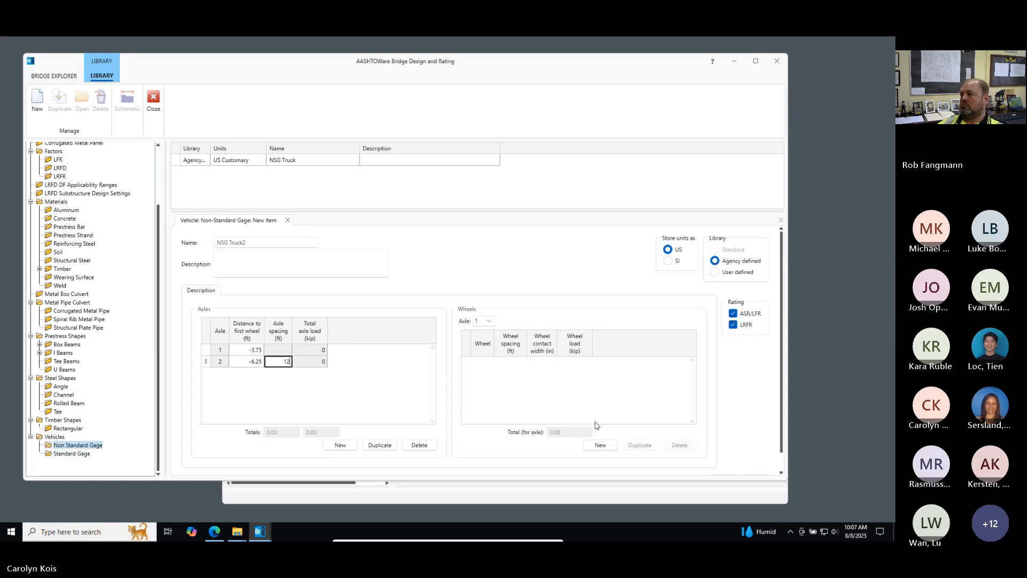
- Give axle 1 two wheels with 16 in contact width and 20 kip load each, spaced 7.5 ft apart
{"action": "left_click", "coordinate": [605, 446]}
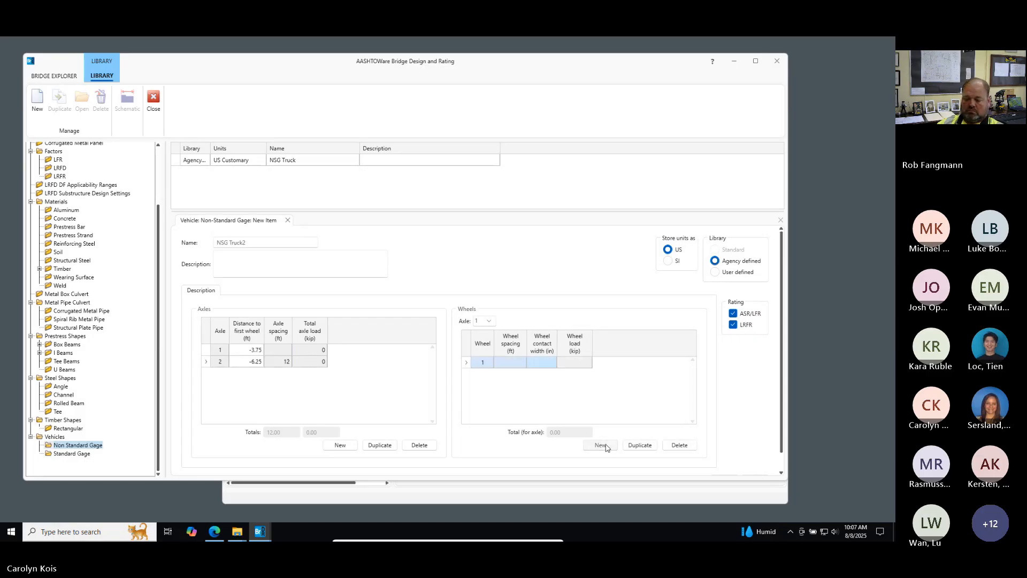
{"action": "left_click", "coordinate": [542, 363]}
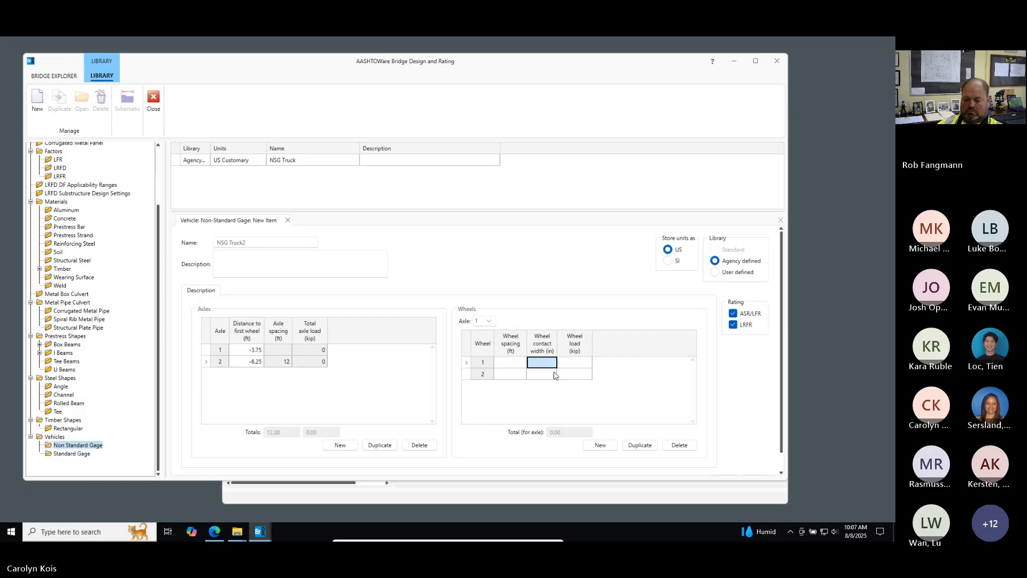
{"action": "type", "text": "16"}
{"action": "key", "text": "Tab"}
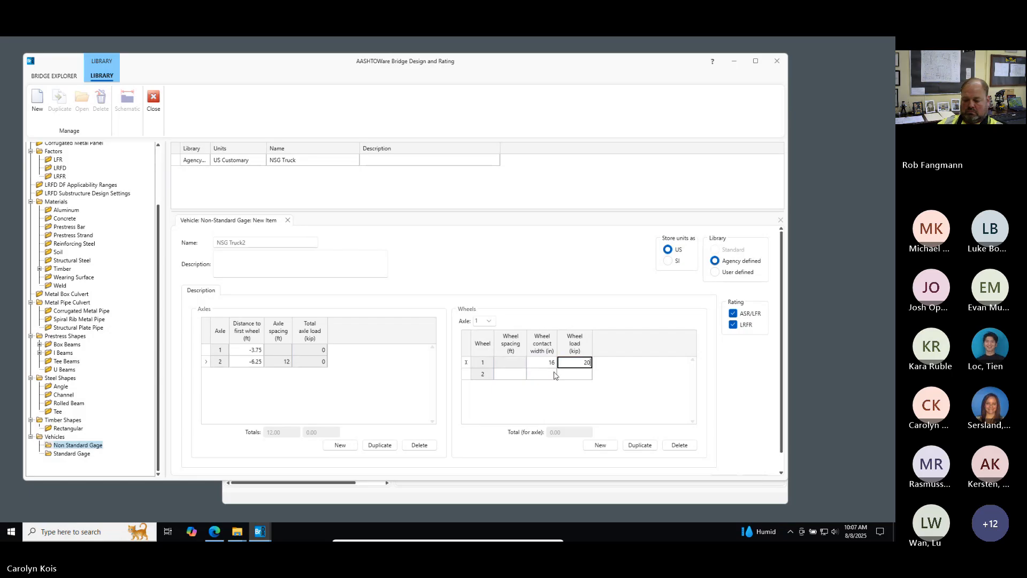
{"action": "key", "text": "Tab"}
{"action": "type", "text": "5"}
{"action": "key", "text": "Tab"}
{"action": "type", "text": "16"}
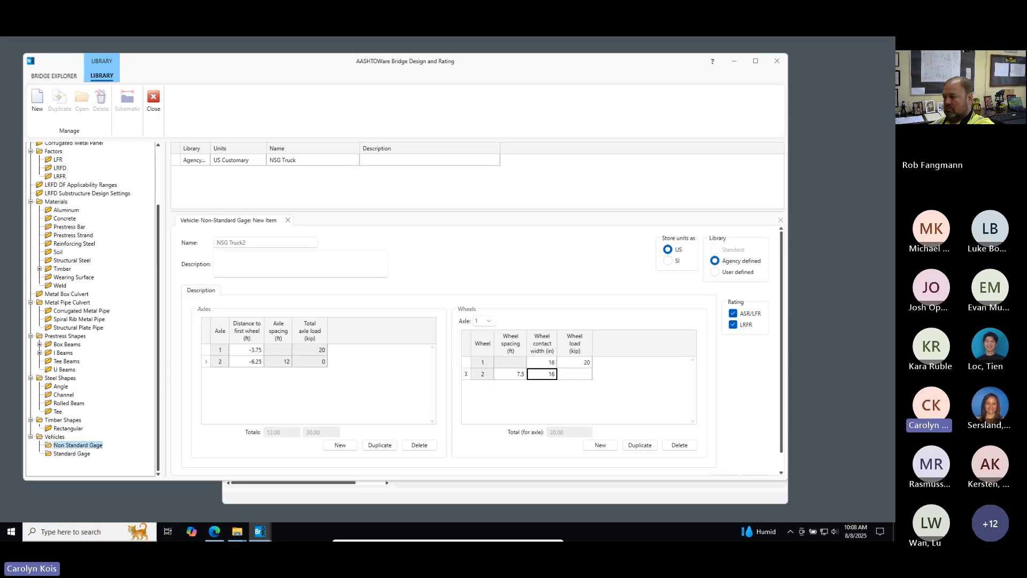
{"action": "key", "text": "Tab"}
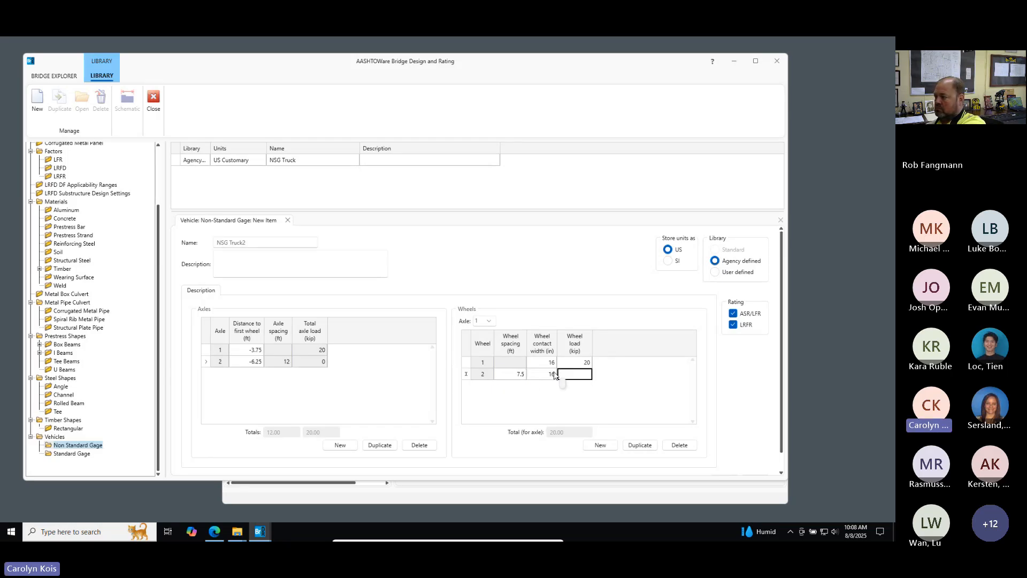
{"action": "type", "text": "20"}
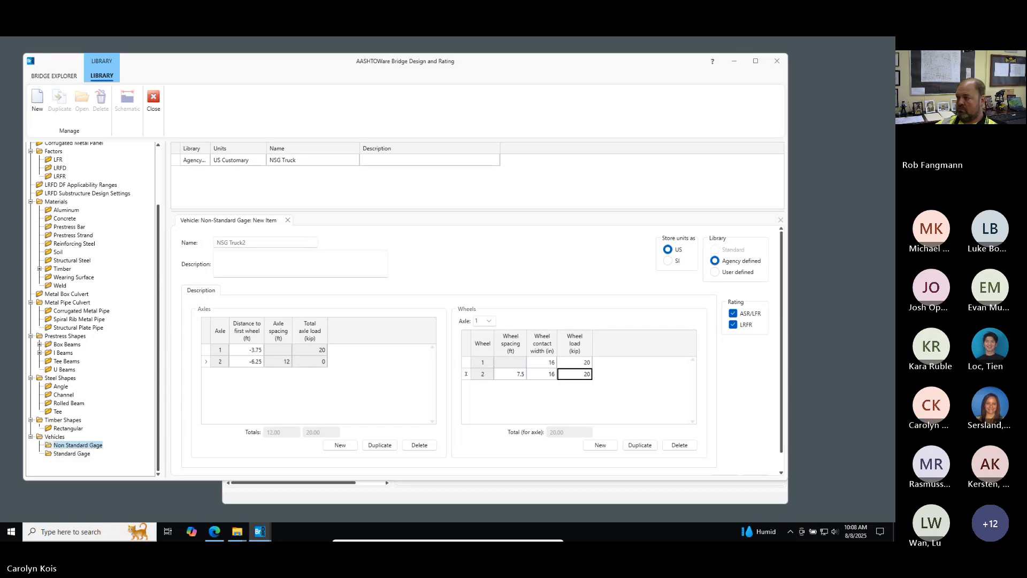
- Switch to the tutorial PDF in Adobe Acrobat to examine the axle and wheel spacing sketch, then return to the vehicle library
{"action": "left_click_drag", "start_coordinate": [894, 225], "coordinate": [0, 132]}
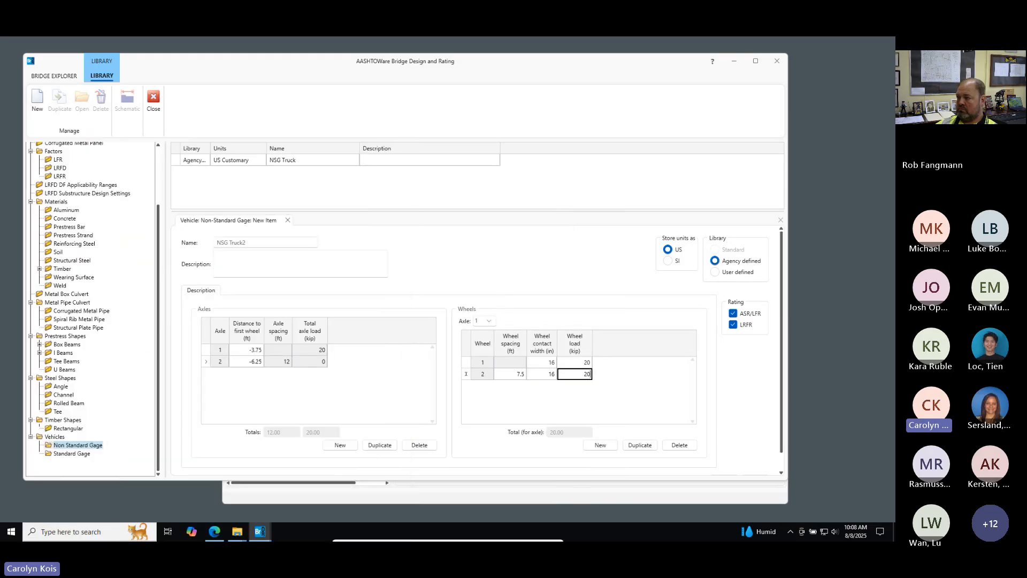
{"action": "left_click_drag", "start_coordinate": [1, 214], "coordinate": [630, 179]}
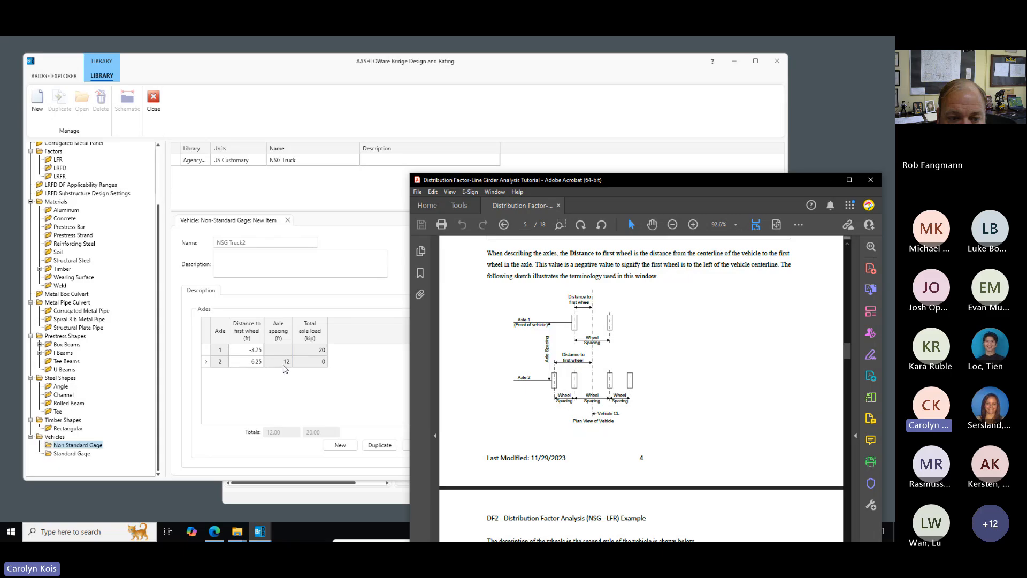
{"action": "left_click_drag", "start_coordinate": [689, 181], "coordinate": [196, 172]}
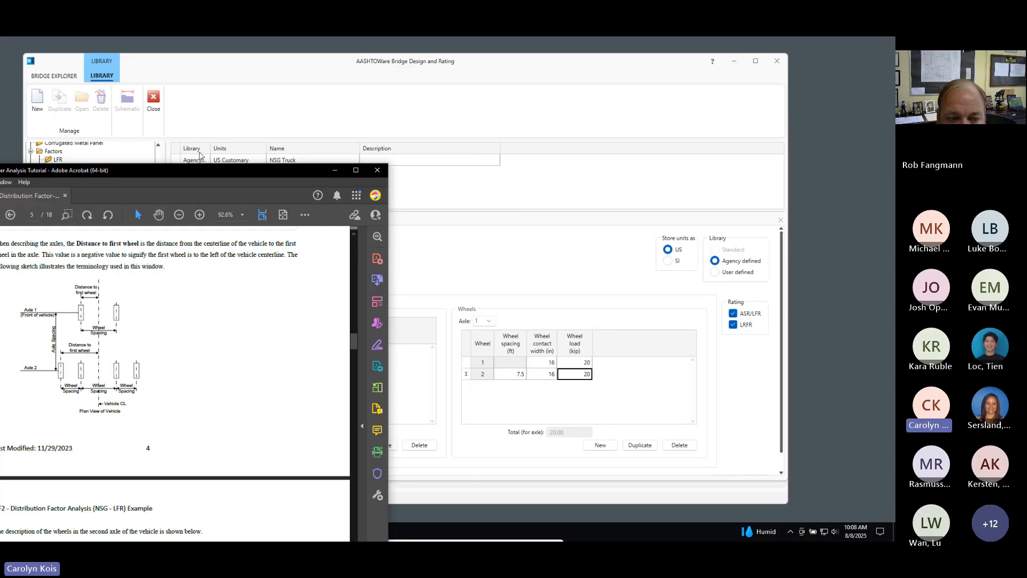
{"action": "left_click", "coordinate": [200, 155]}
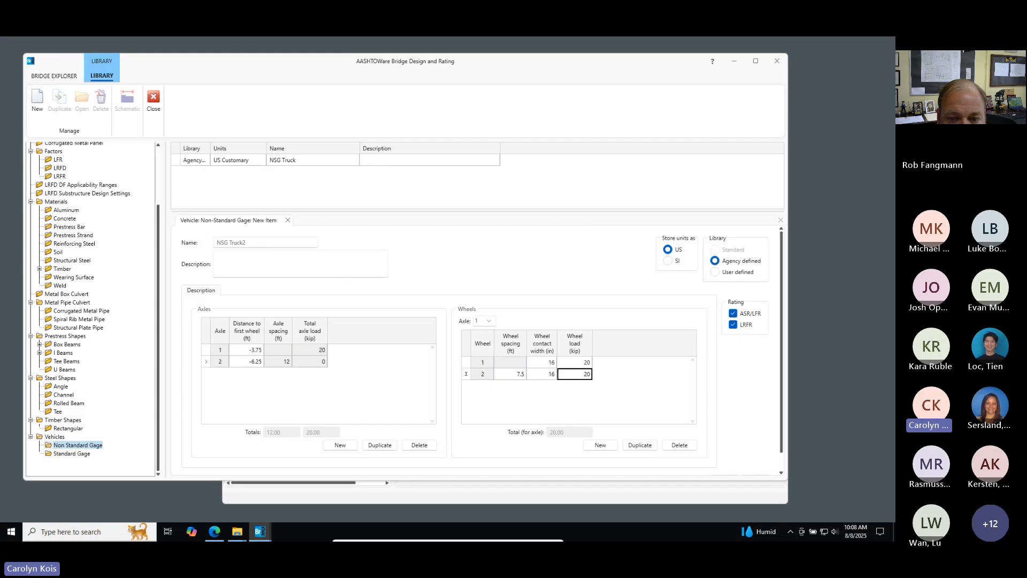
- Switch the wheel table to axle 2 and add four wheels
{"action": "left_click", "coordinate": [489, 321]}
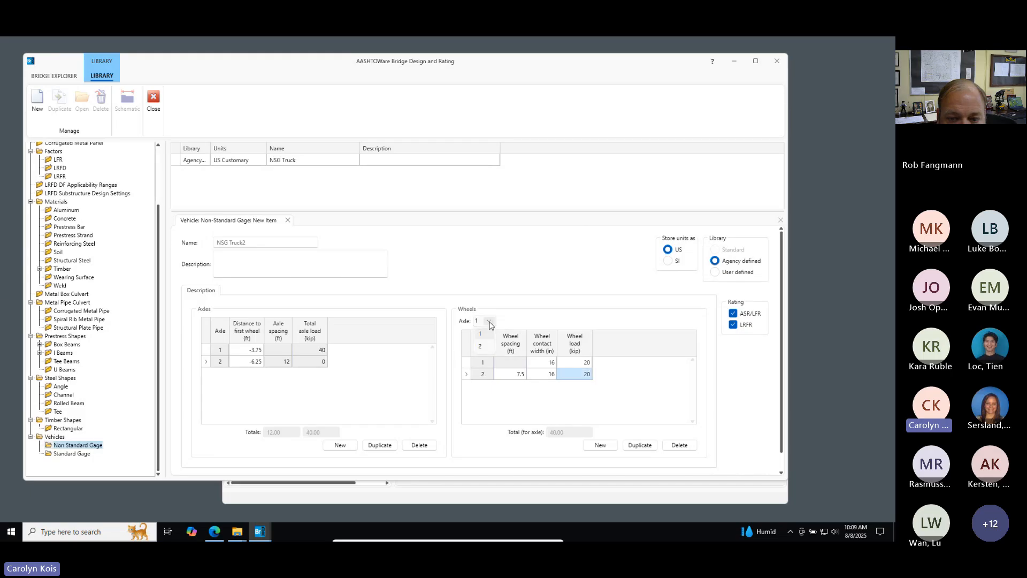
{"action": "left_click", "coordinate": [481, 347]}
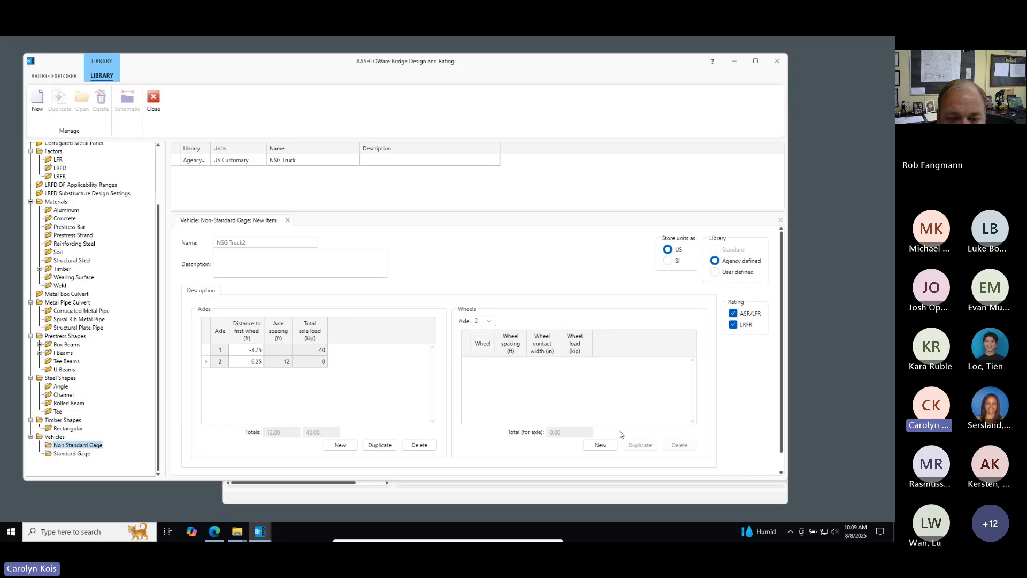
{"action": "left_click", "coordinate": [601, 446]}
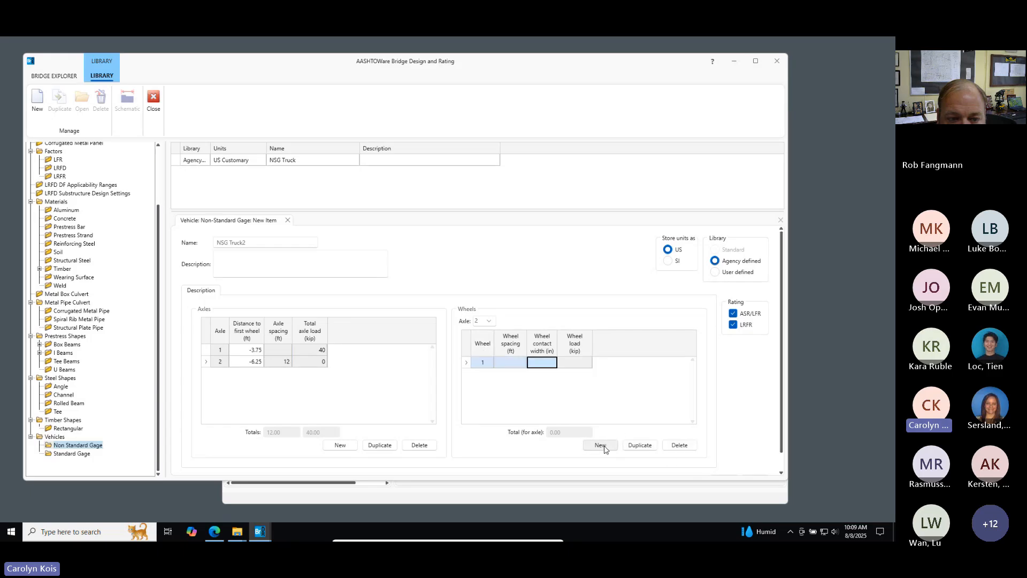
{"action": "left_click", "coordinate": [601, 446]}
{"action": "left_click", "coordinate": [603, 447]}
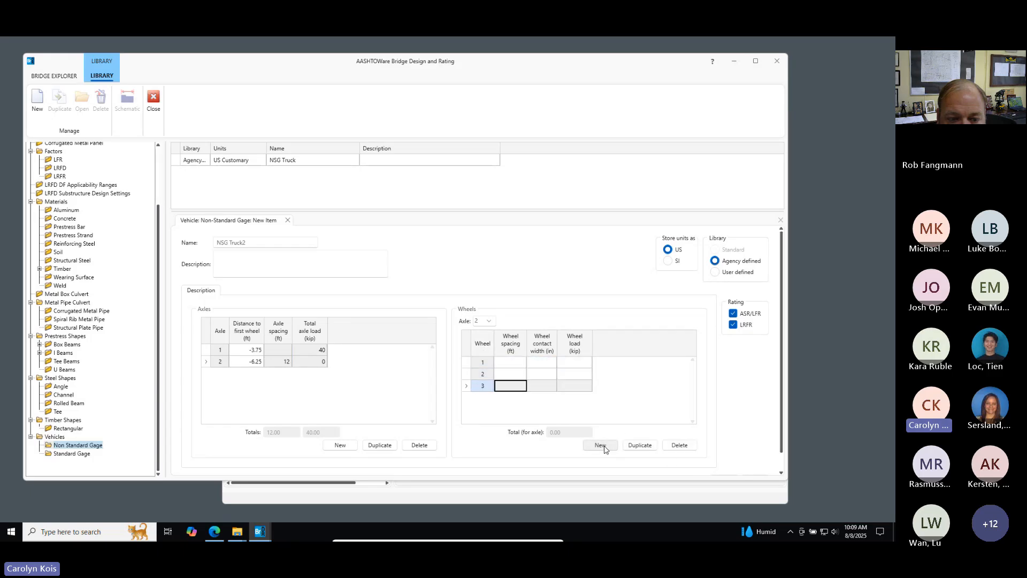
{"action": "left_click", "coordinate": [603, 447]}
- Give axle 2's first two wheels a 16 in contact width and 12 kip load each, spacing wheel 2 at 2.5 ft
{"action": "left_click", "coordinate": [545, 362]}
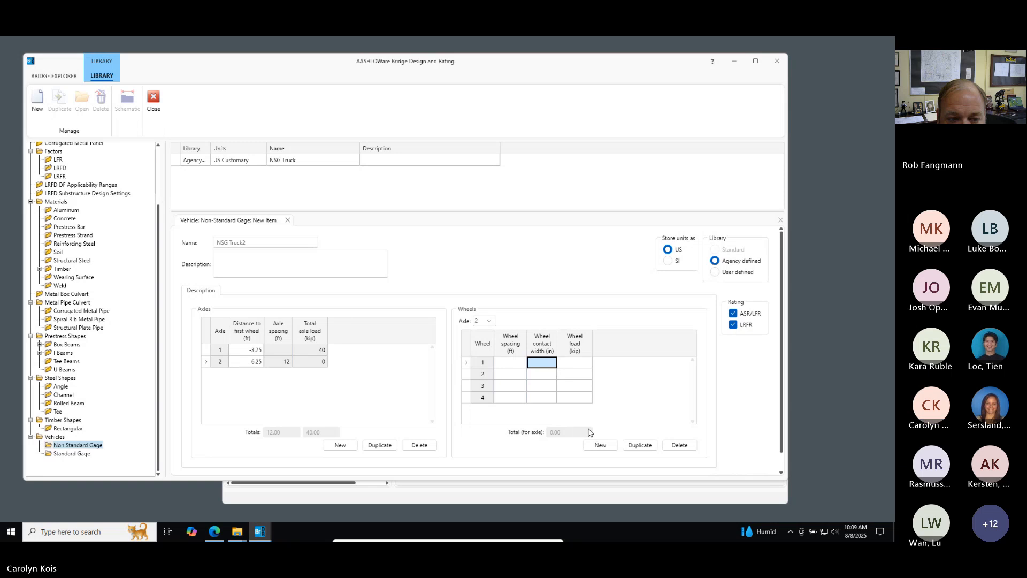
{"action": "type", "text": "16"}
{"action": "key", "text": "Tab"}
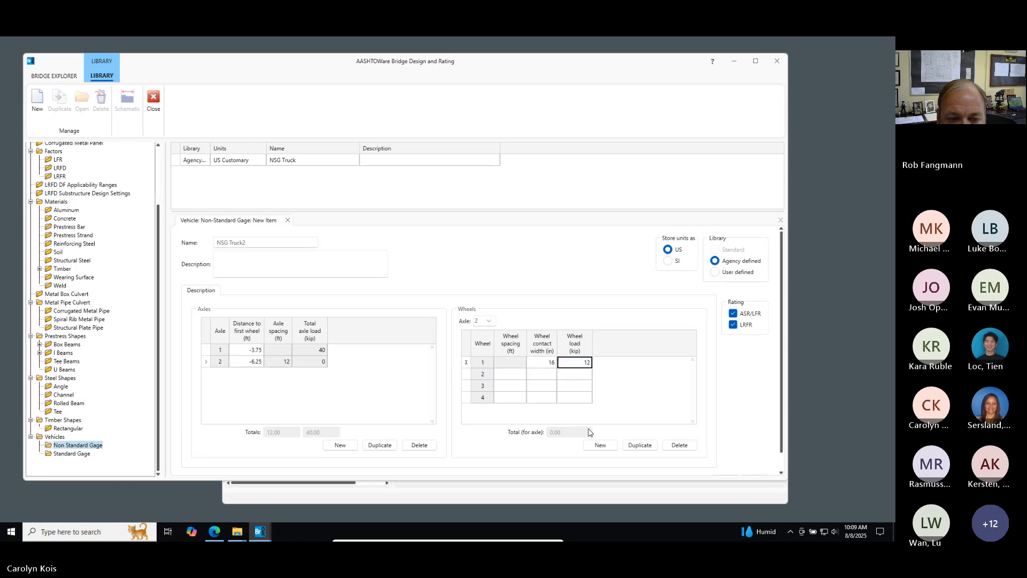
{"action": "type", "text": "12"}
{"action": "key", "text": "Tab"}
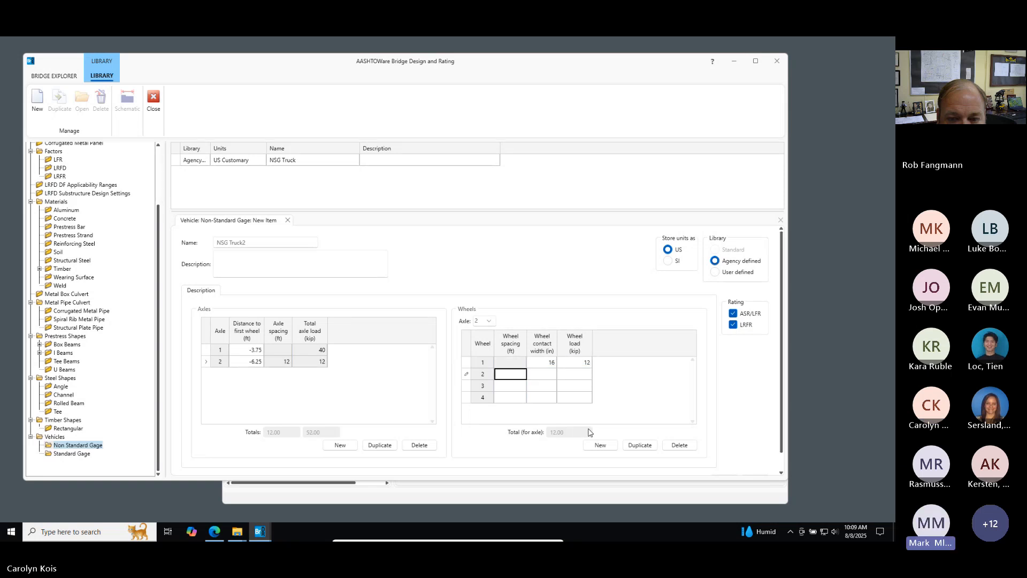
{"action": "type", "text": "2.5"}
{"action": "key", "text": "Tab"}
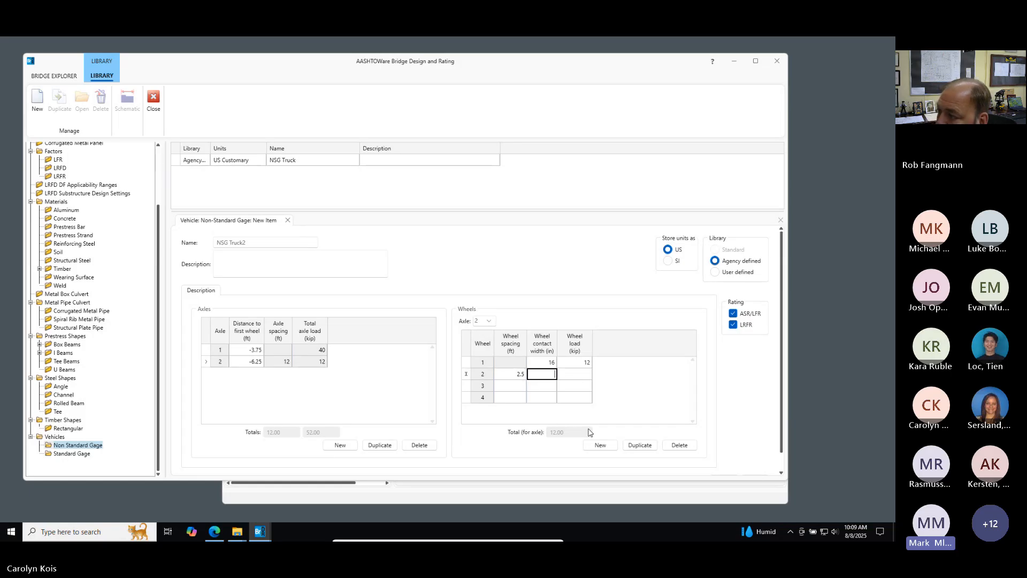
{"action": "type", "text": "16"}
{"action": "key", "text": "Tab"}
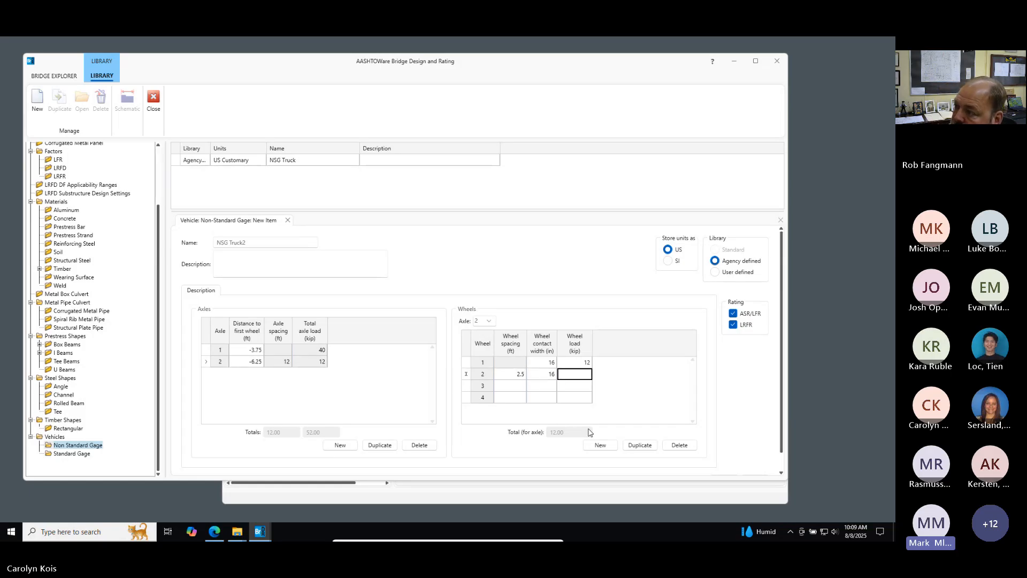
{"action": "type", "text": "12"}
{"action": "key", "text": "Tab"}
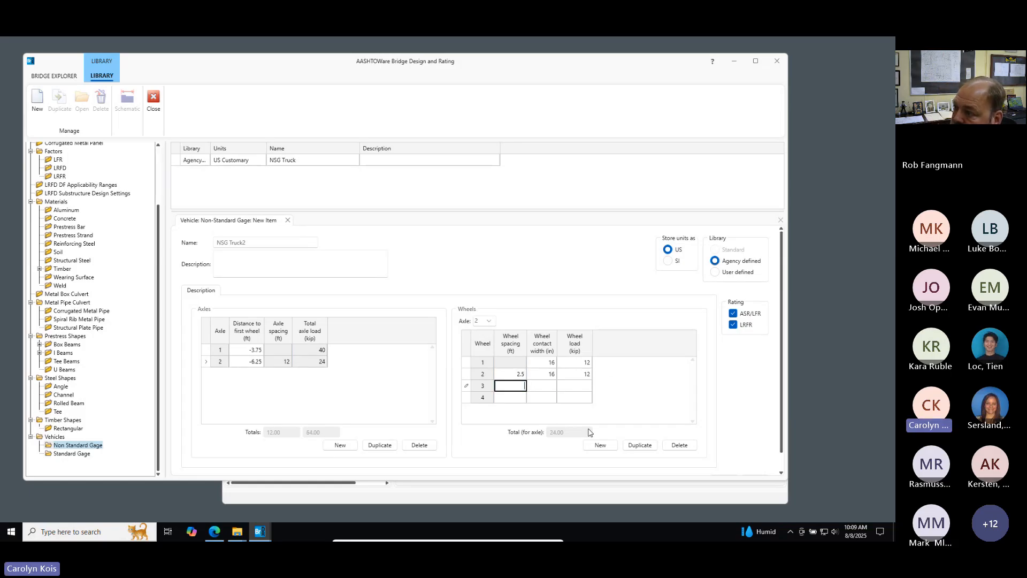
- Define axle 2's wheels 3 and 4 with spacings of 7.5 ft and 2.5 ft, 16 in contact width and 12 kip load each
{"action": "type", "text": "7.5"}
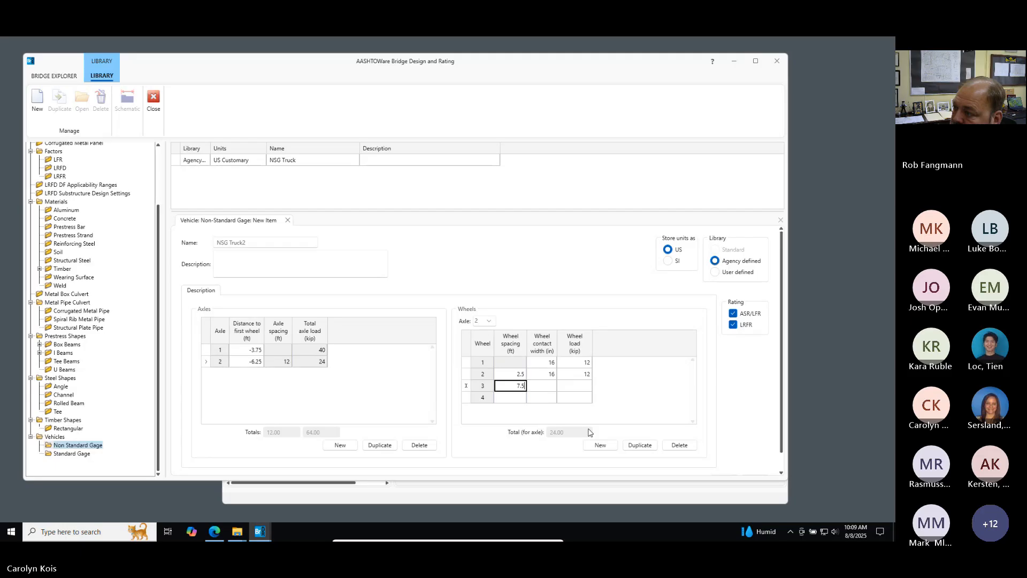
{"action": "key", "text": "Tab"}
{"action": "type", "text": "16"}
{"action": "key", "text": "Tab"}
{"action": "type", "text": "12"}
{"action": "key", "text": "Tab"}
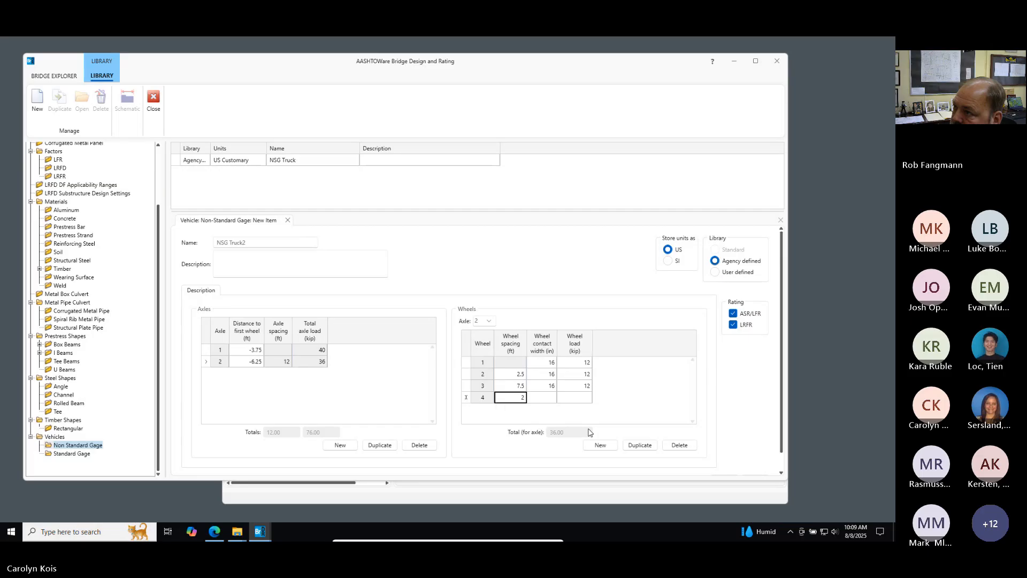
{"action": "type", "text": "2.5"}
{"action": "key", "text": "Tab"}
{"action": "type", "text": "16"}
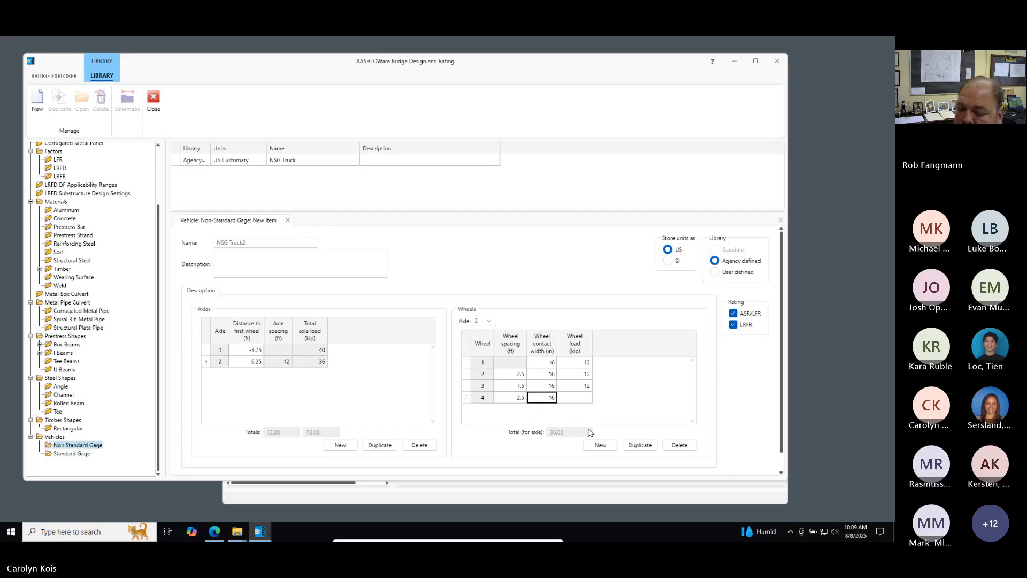
{"action": "key", "text": "Tab"}
{"action": "type", "text": "12"}
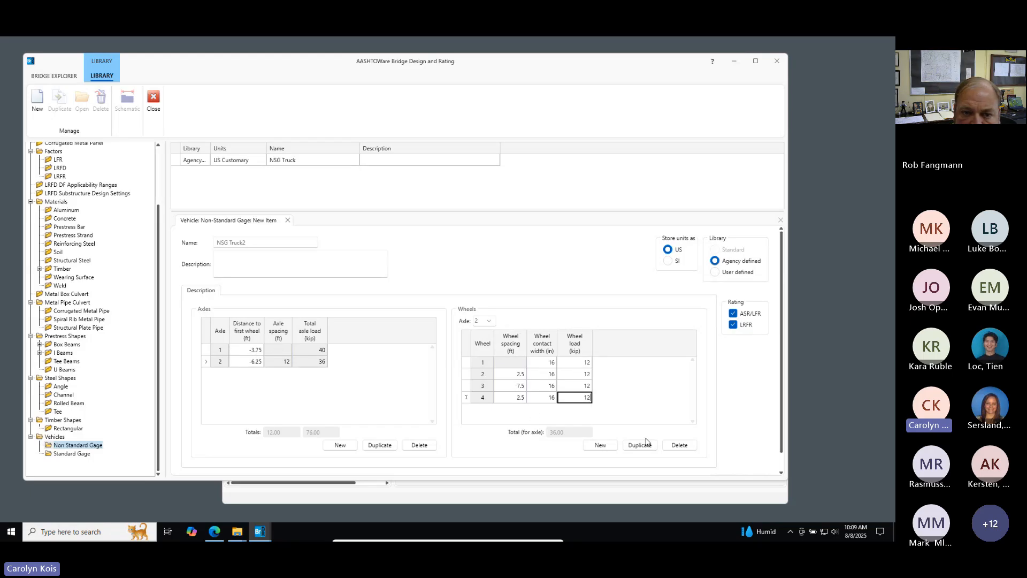
- Enlarge the vehicle form area and save the NSG Truck2 definition to the agency library
{"action": "scroll", "coordinate": [540, 389], "scroll_direction": "down", "scroll_amount": 1}
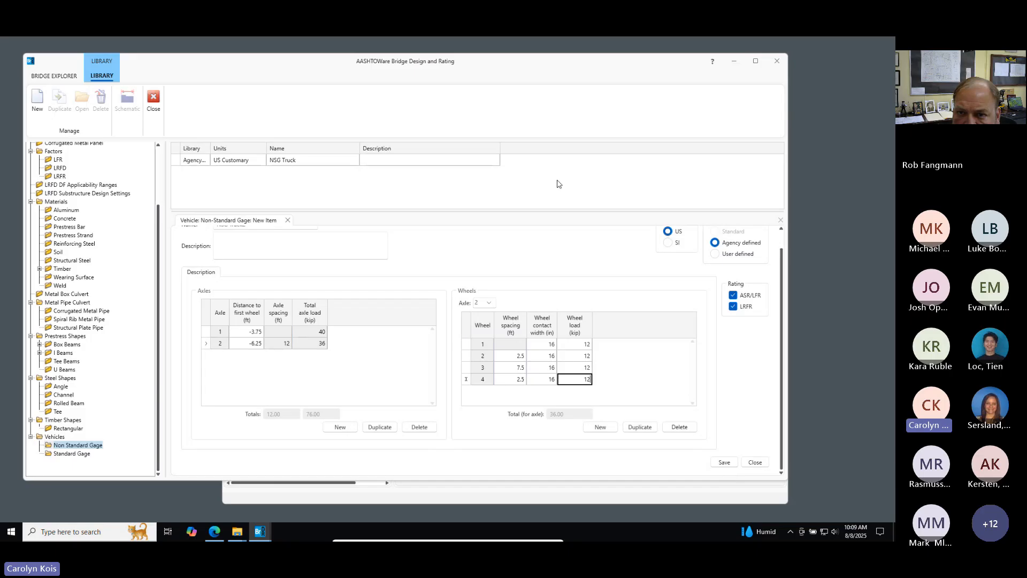
{"action": "scroll", "coordinate": [701, 375], "scroll_direction": "up", "scroll_amount": 1}
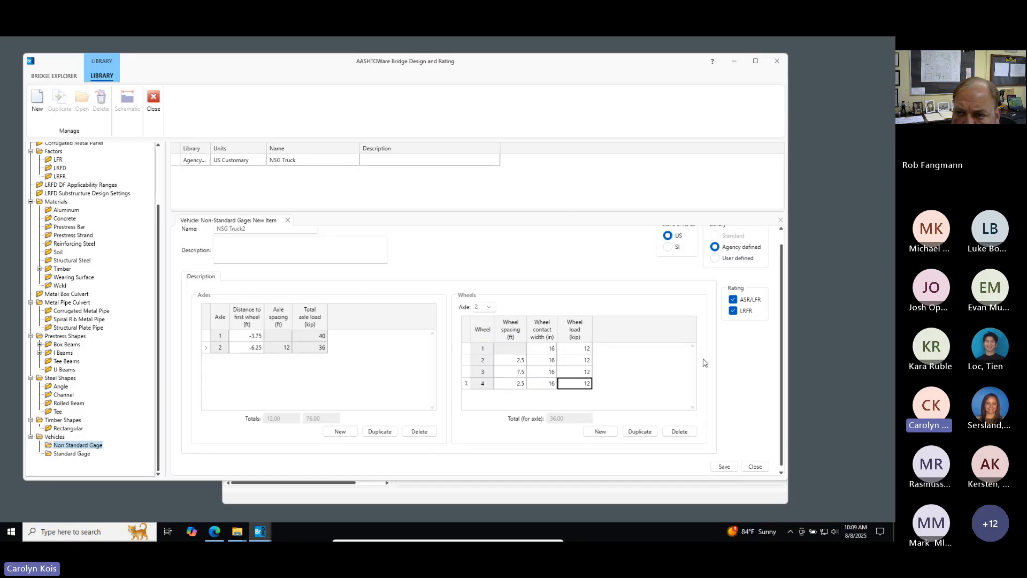
{"action": "left_click_drag", "start_coordinate": [565, 210], "coordinate": [567, 177]}
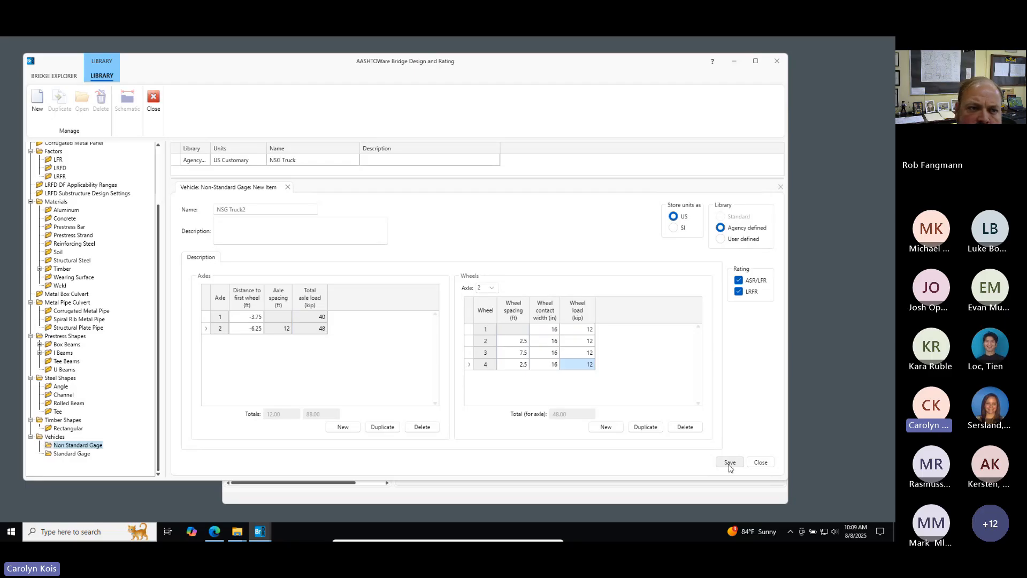
{"action": "left_click", "coordinate": [727, 462]}
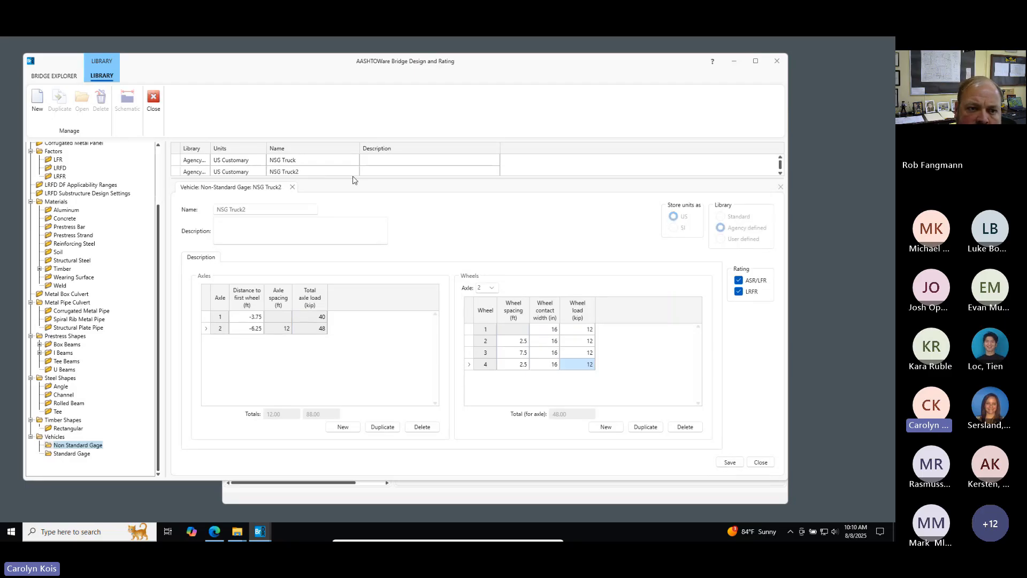
- Display the vehicle plan schematic for NSG Truck2 from the non-standard gage vehicle list
{"action": "left_click_drag", "start_coordinate": [349, 179], "coordinate": [348, 247]}
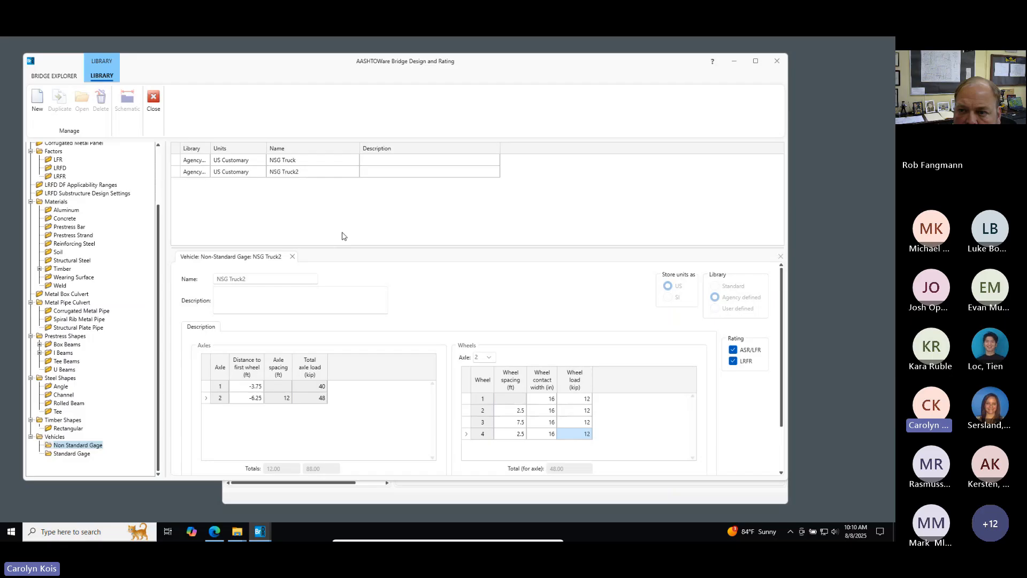
{"action": "left_click", "coordinate": [283, 172]}
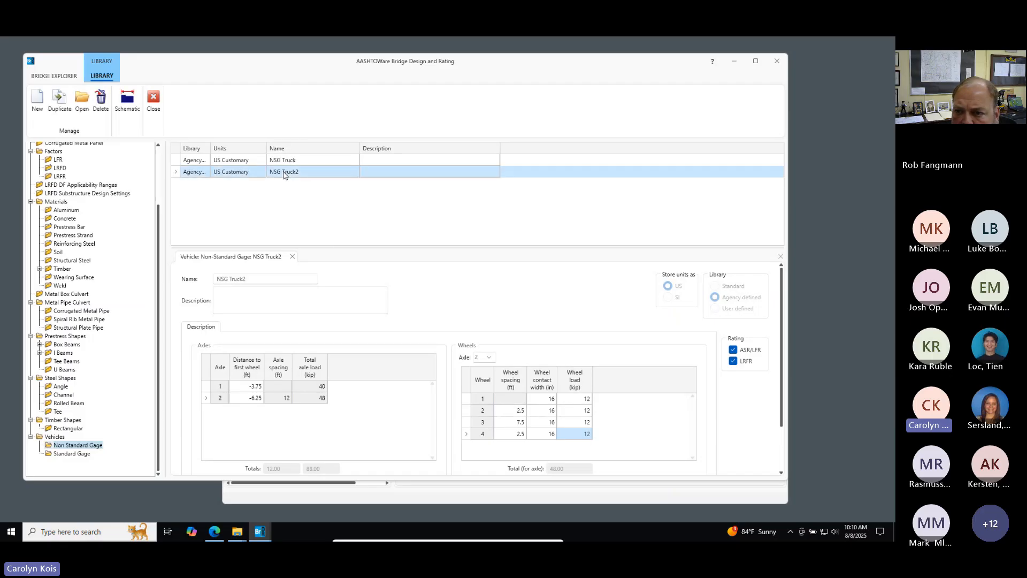
{"action": "right_click", "coordinate": [284, 172]}
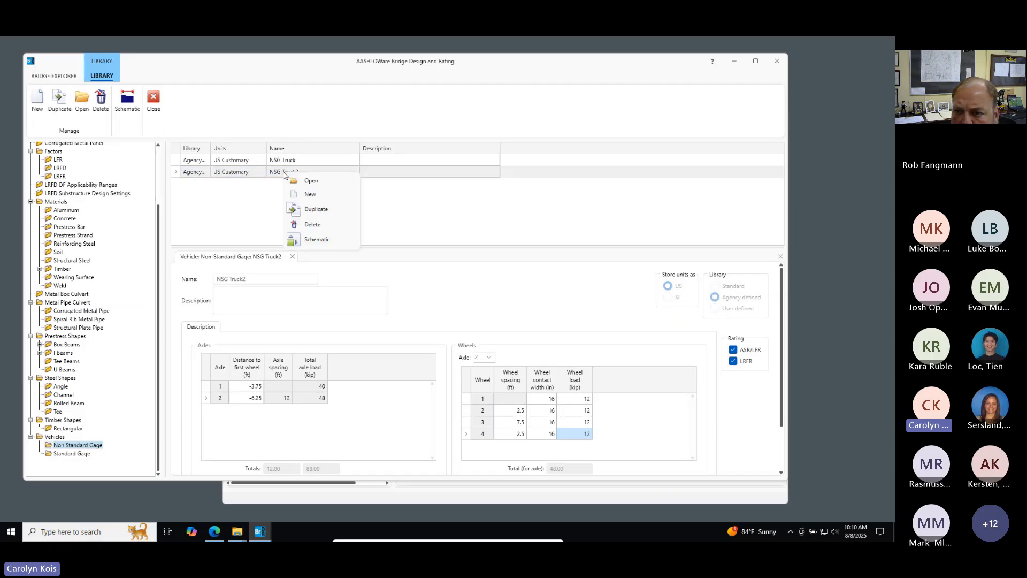
{"action": "left_click", "coordinate": [317, 239]}
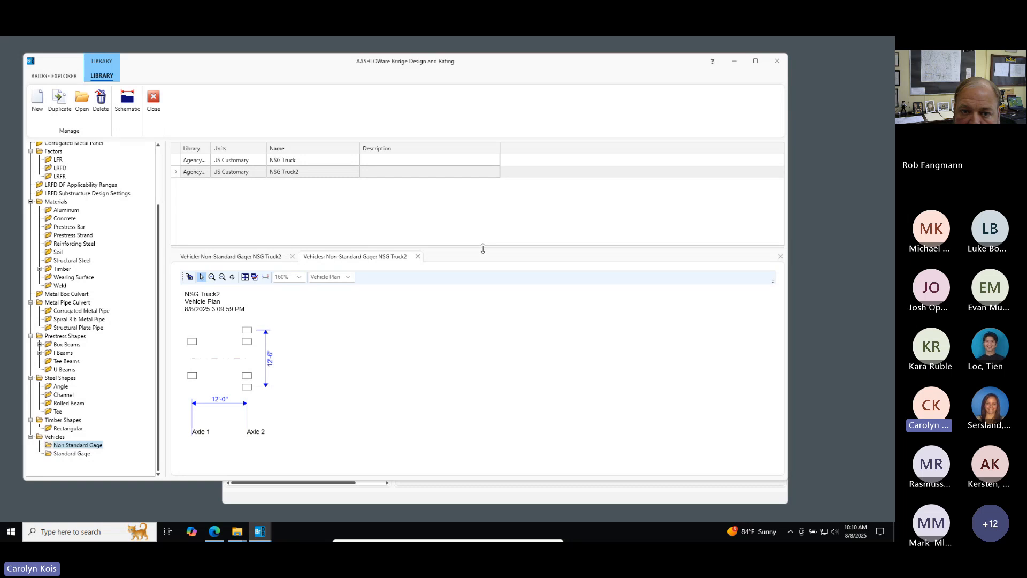
{"action": "left_click_drag", "start_coordinate": [485, 246], "coordinate": [484, 236]}
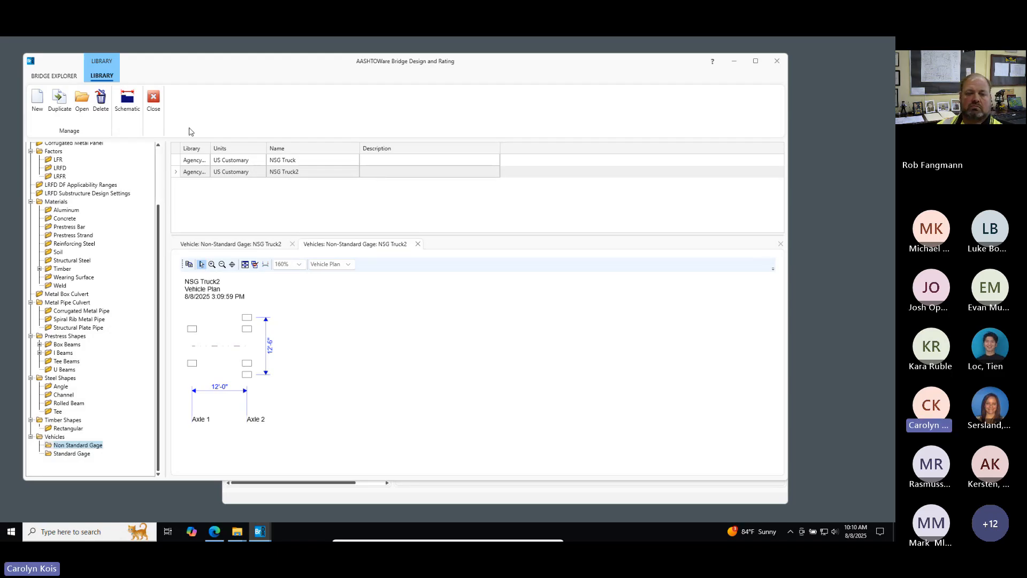
- Compare NSG Truck2's axle and wheel definition with its vehicle plan schematic
{"action": "left_click", "coordinate": [230, 244]}
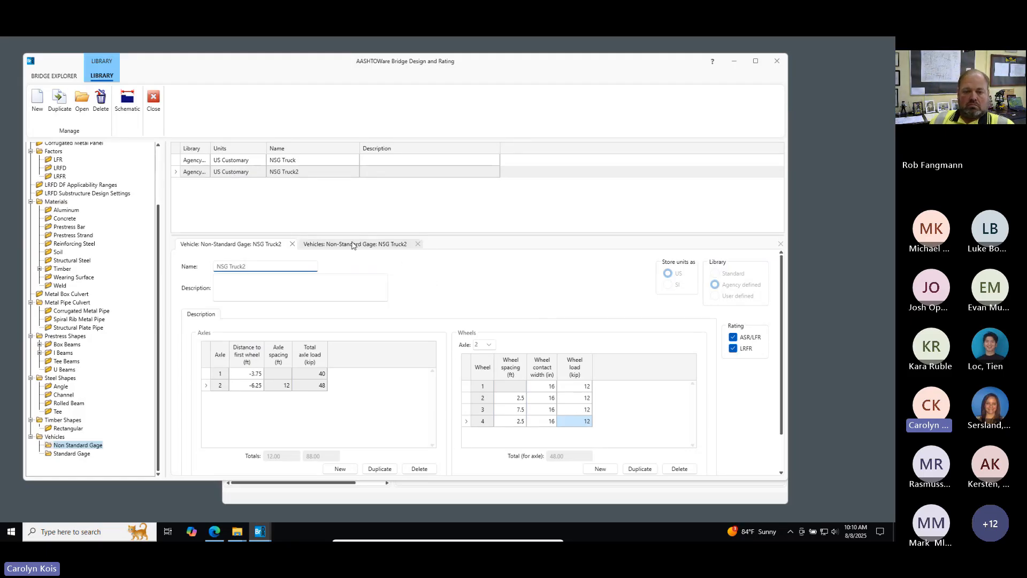
{"action": "left_click", "coordinate": [343, 220]}
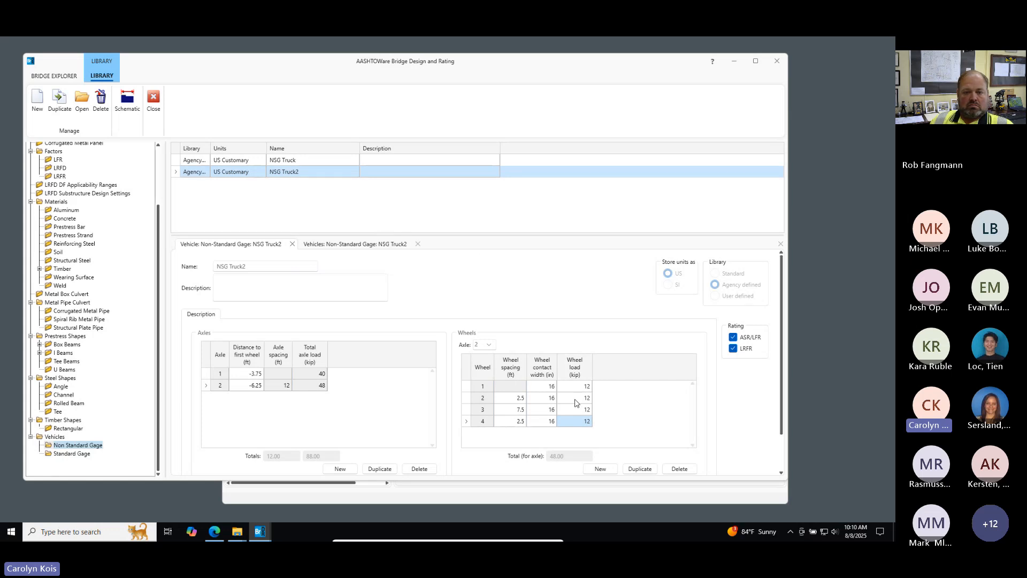
{"action": "mouse_move", "coordinate": [568, 389]}
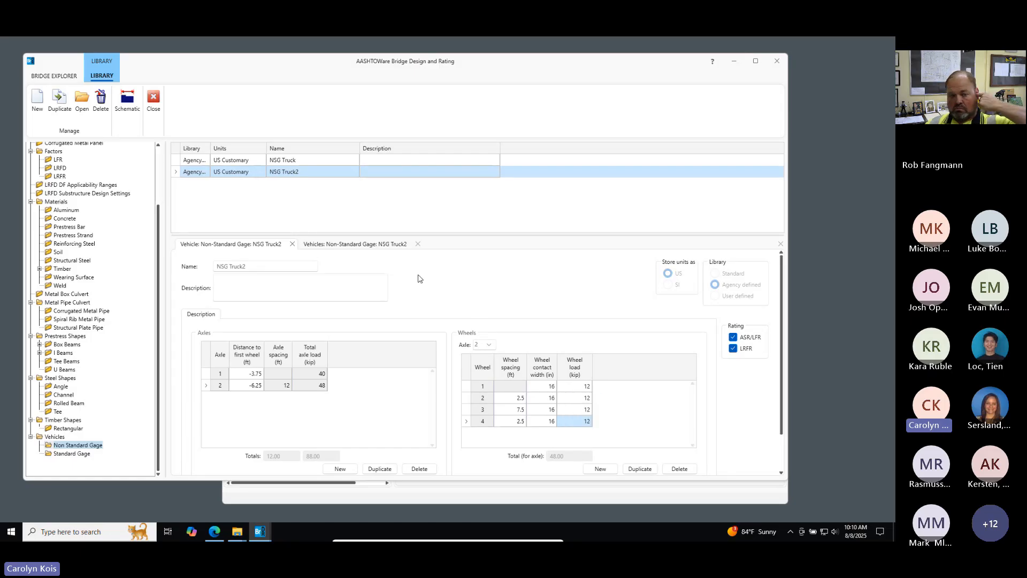
{"action": "scroll", "coordinate": [623, 474], "scroll_direction": "down", "scroll_amount": 1}
{"action": "scroll", "coordinate": [712, 462], "scroll_direction": "down", "scroll_amount": 2}
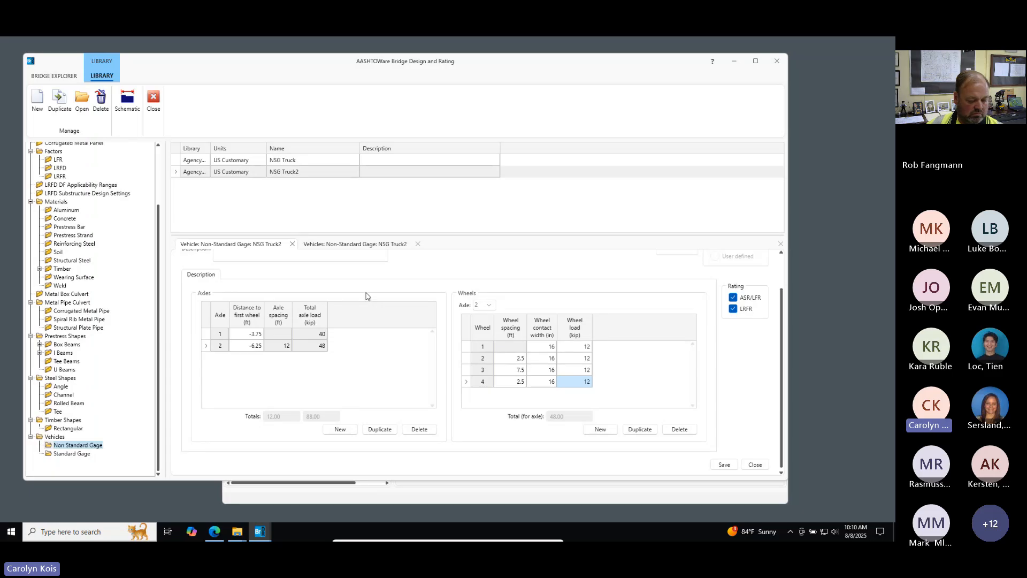
{"action": "left_click", "coordinate": [368, 245]}
- Set axle 1's distance to first wheel to -5 ft in the NSG Truck2 definition and save the vehicle
{"action": "left_click", "coordinate": [278, 246]}
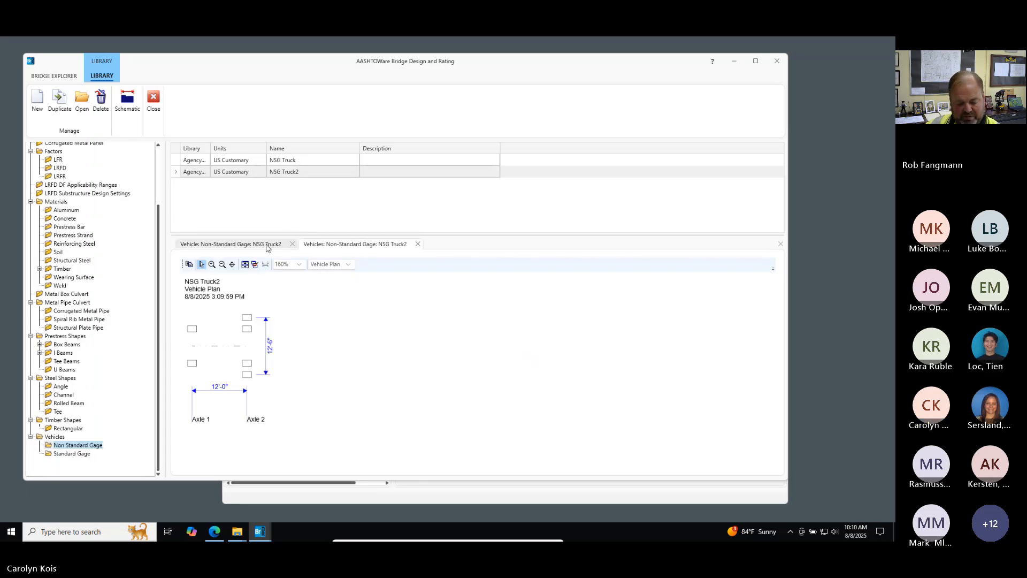
{"action": "left_click", "coordinate": [246, 369]}
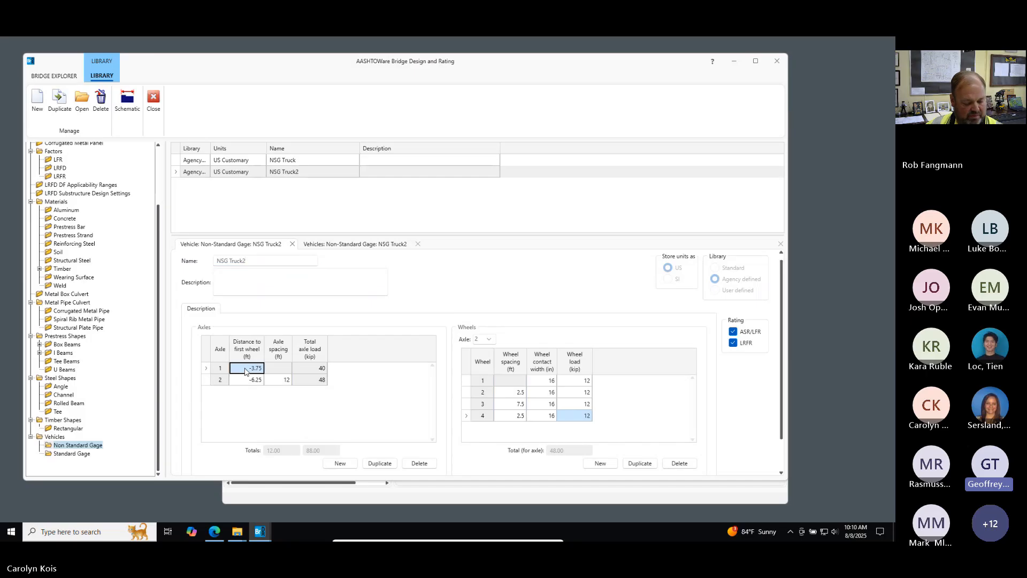
{"action": "type", "text": "-5"}
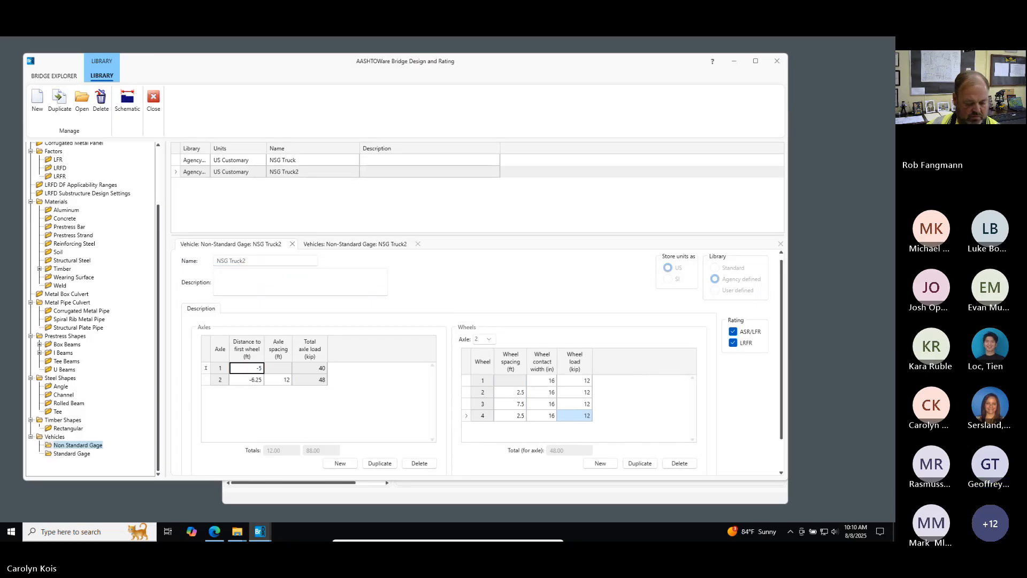
{"action": "scroll", "coordinate": [678, 426], "scroll_direction": "down", "scroll_amount": 2}
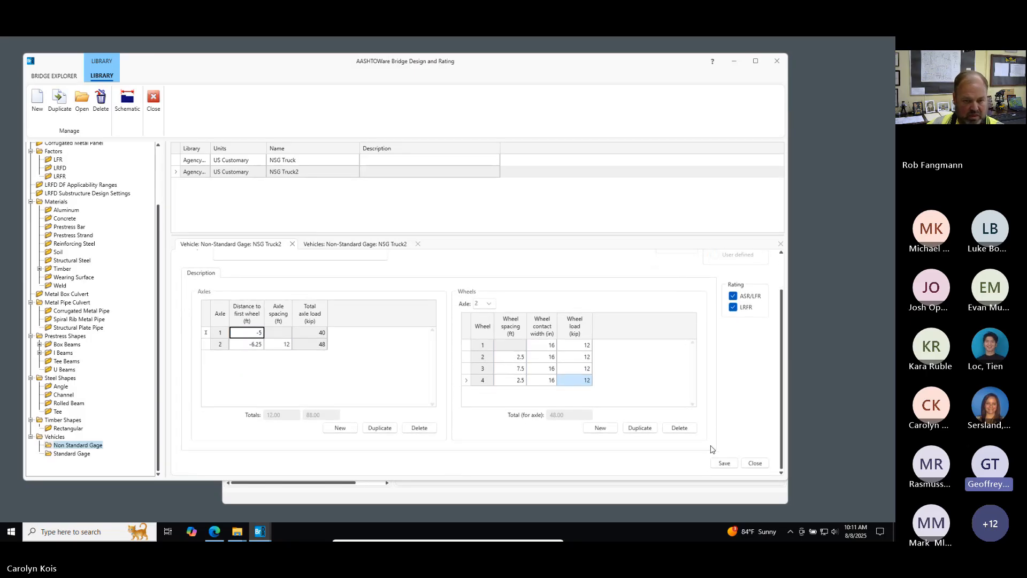
{"action": "left_click", "coordinate": [722, 463]}
- Close the outdated NSG Truck2 schematic and regenerate it to examine the shifted position of axle 1's wheels
{"action": "left_click", "coordinate": [368, 244]}
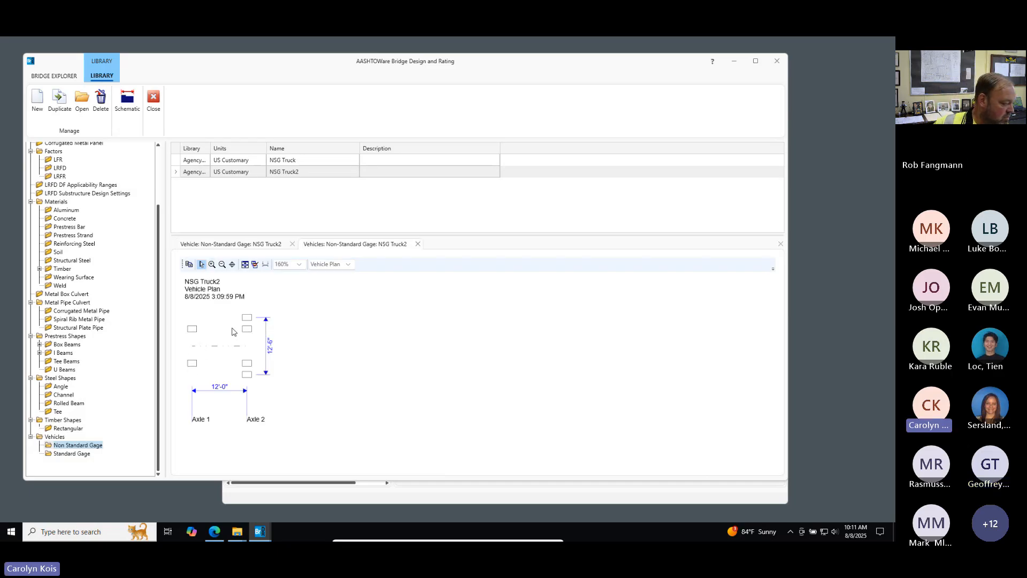
{"action": "left_click", "coordinate": [418, 244]}
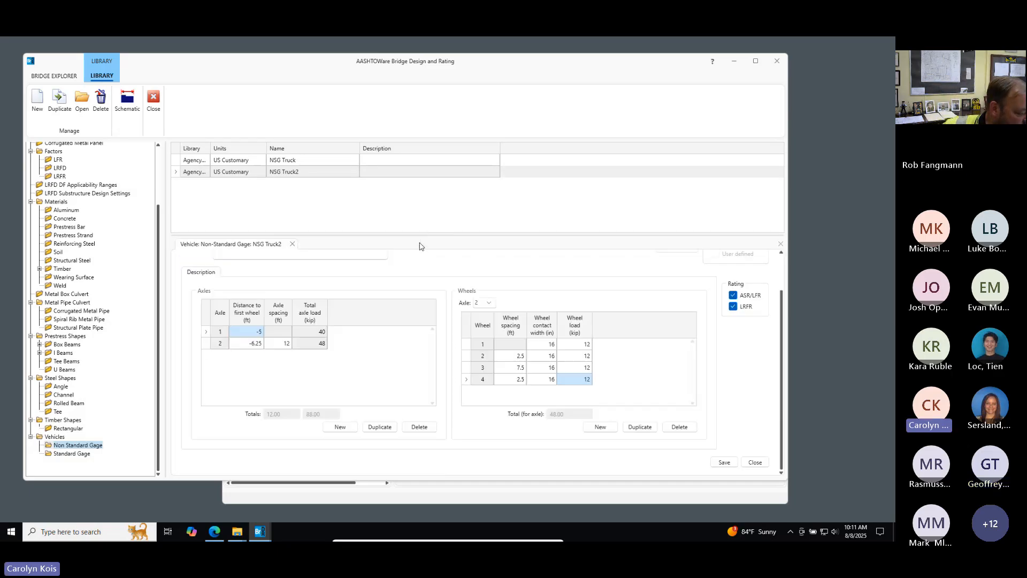
{"action": "right_click", "coordinate": [249, 179]}
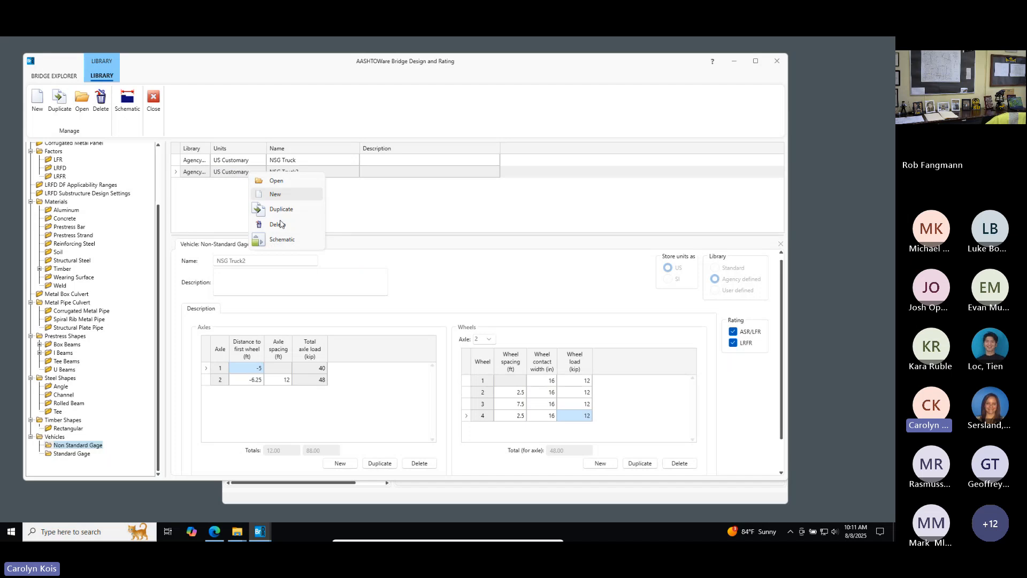
{"action": "left_click", "coordinate": [283, 243]}
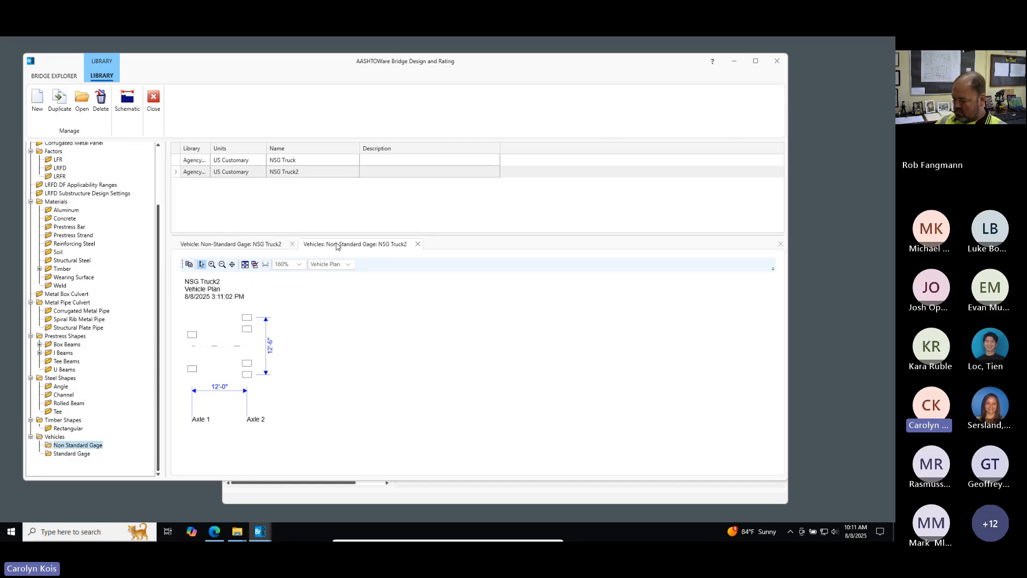
- Restore axle 1's distance to first wheel to -3.75 ft in the NSG Truck2 definition and save it
{"action": "left_click", "coordinate": [235, 244]}
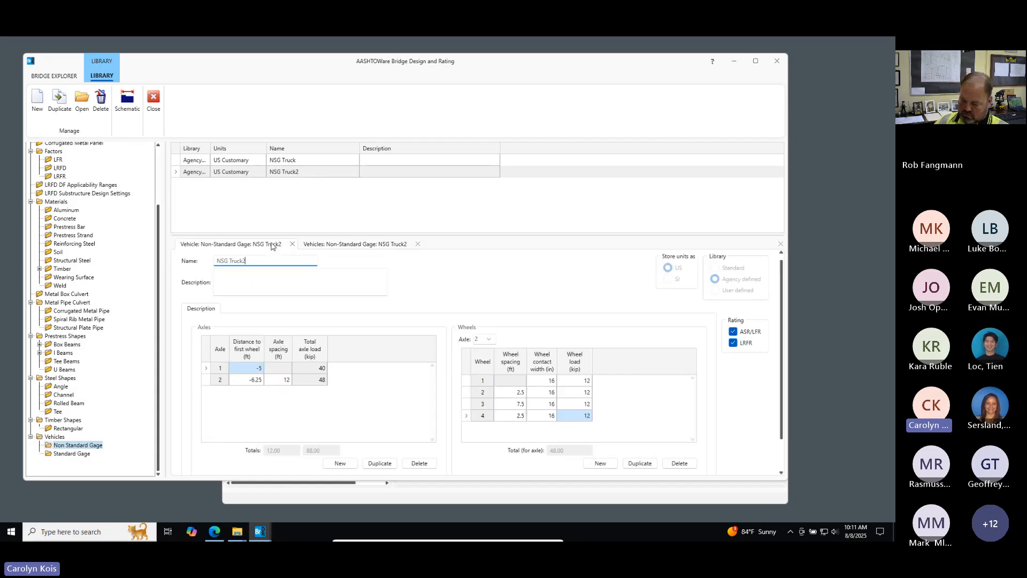
{"action": "left_click", "coordinate": [250, 368]}
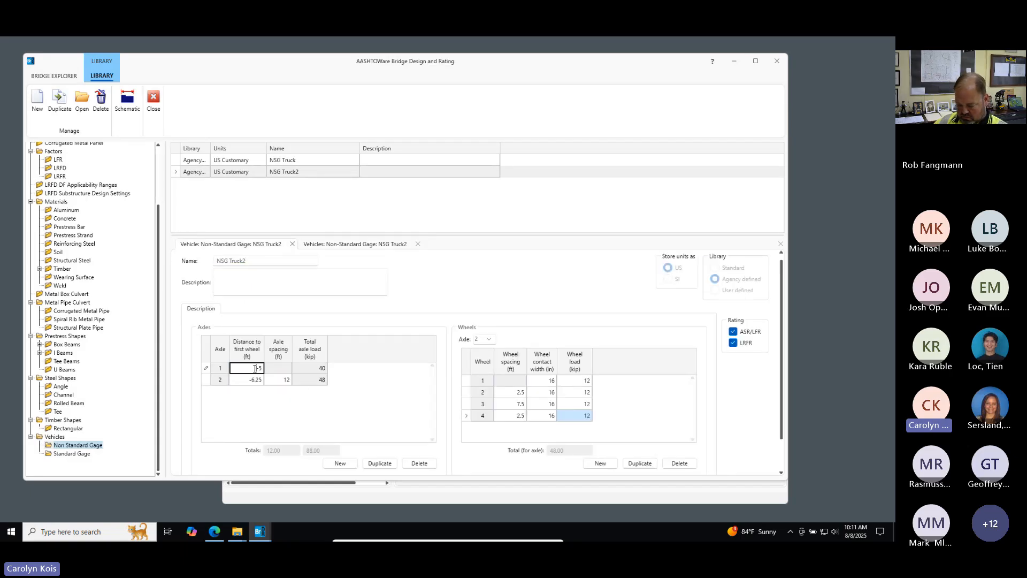
{"action": "left_click_drag", "start_coordinate": [255, 368], "coordinate": [302, 370]}
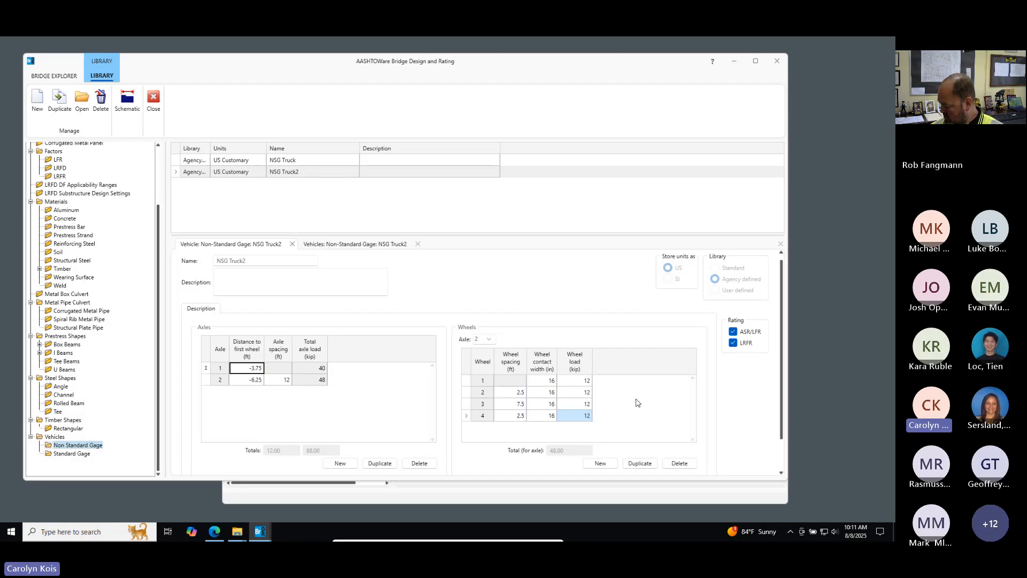
{"action": "scroll", "coordinate": [637, 406], "scroll_direction": "down", "scroll_amount": 1}
{"action": "scroll", "coordinate": [639, 410], "scroll_direction": "down", "scroll_amount": 1}
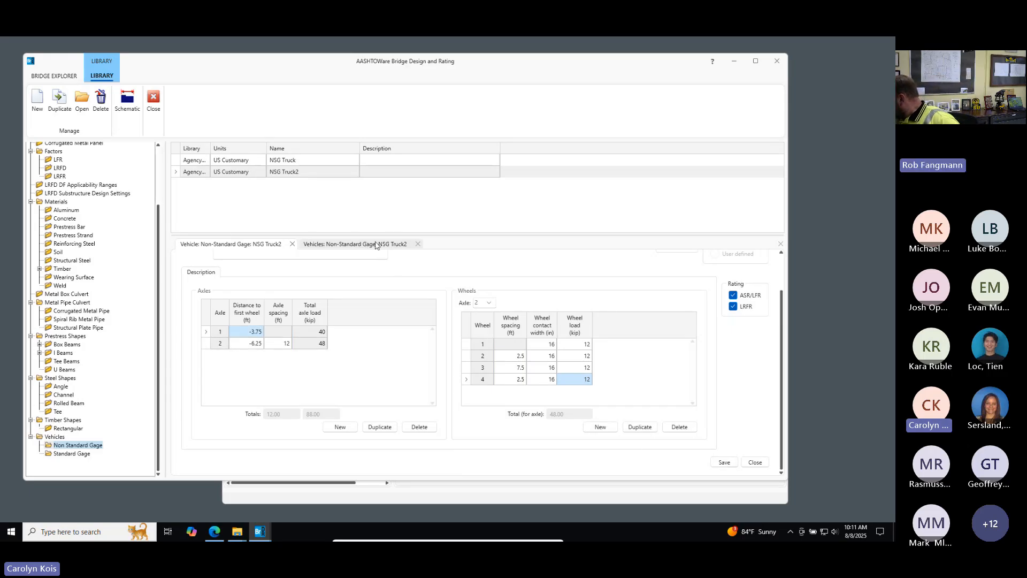
- Close NSG Truck2's outdated schematic, save the vehicle definition and regenerate its vehicle plan schematic
{"action": "left_click", "coordinate": [418, 244]}
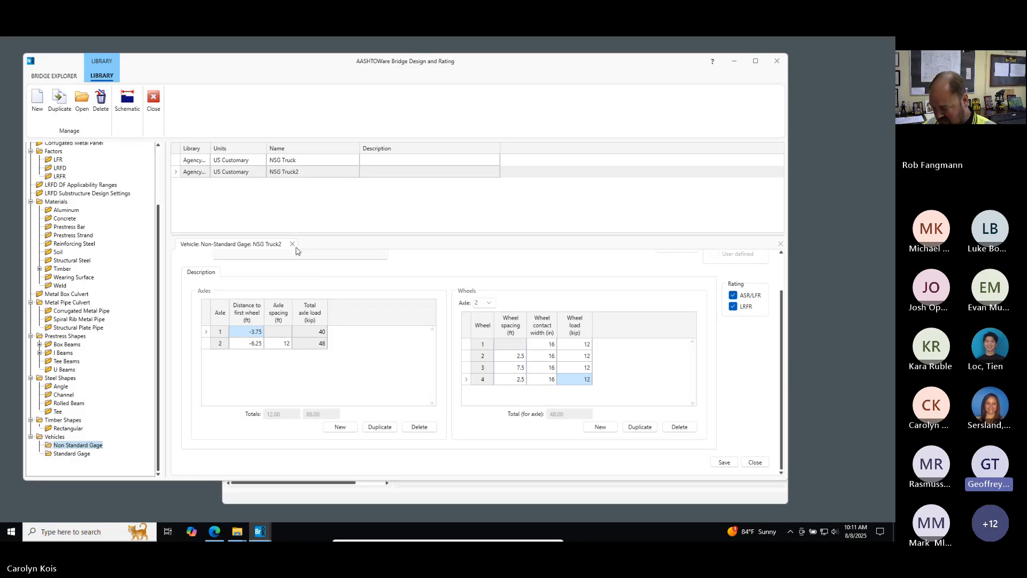
{"action": "right_click", "coordinate": [247, 172]}
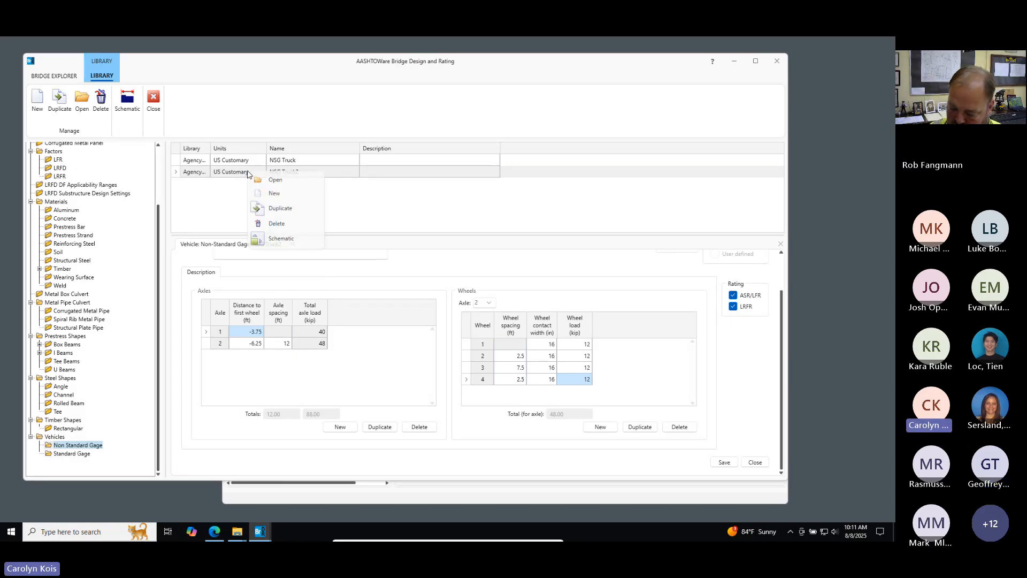
{"action": "left_click", "coordinate": [239, 176]}
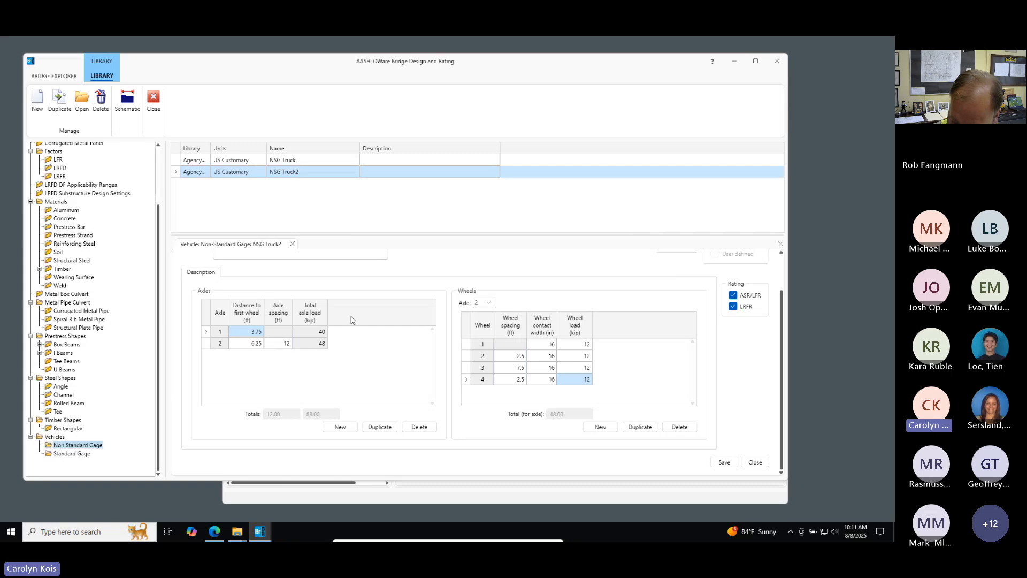
{"action": "left_click", "coordinate": [723, 462]}
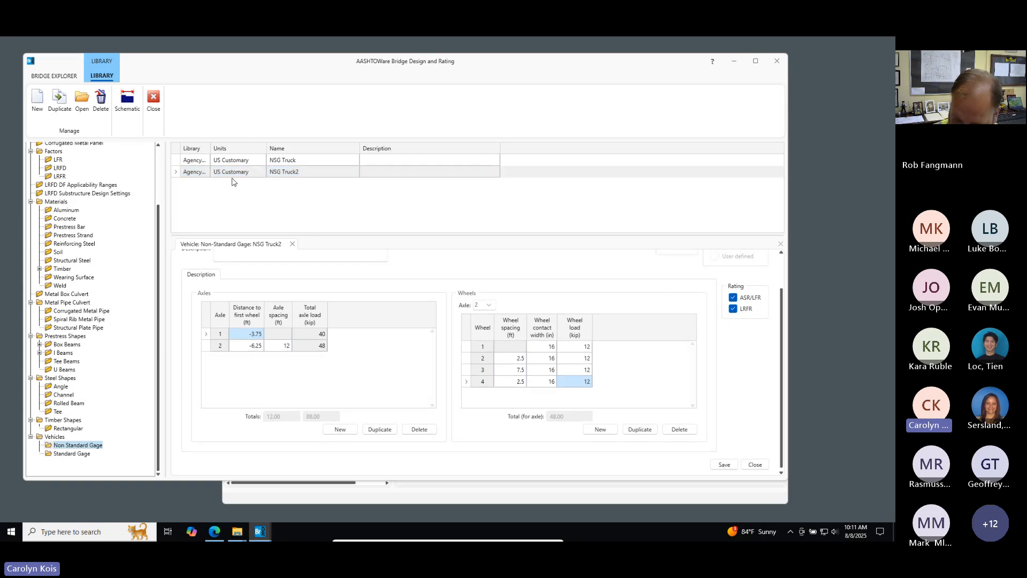
{"action": "right_click", "coordinate": [240, 176]}
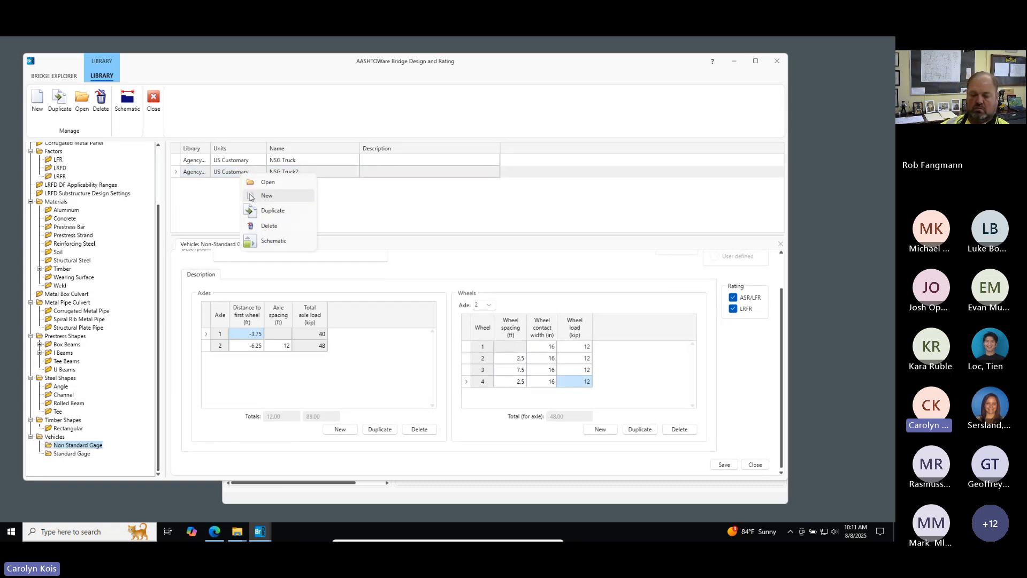
{"action": "left_click", "coordinate": [270, 241]}
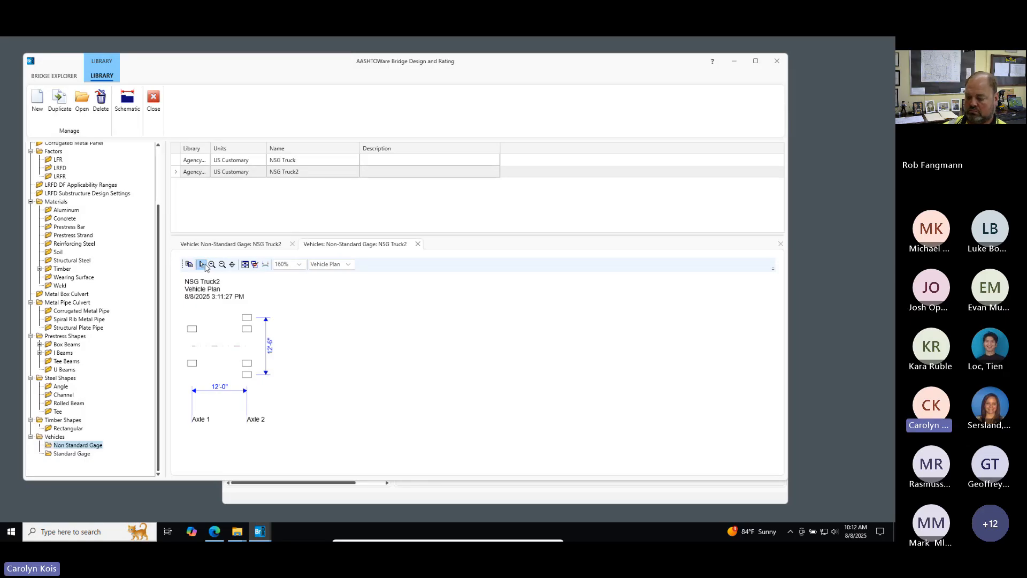
- Examine the Axle 1 and Axle 2 views in NSG Truck2's schematic for wheel spacings and loads
{"action": "left_click", "coordinate": [255, 265]}
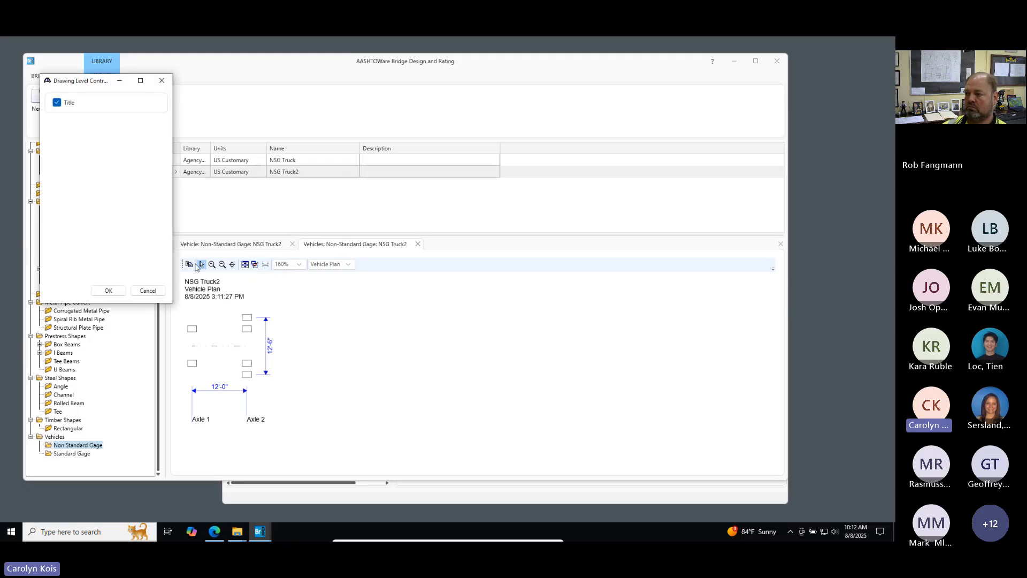
{"action": "left_click", "coordinate": [151, 292]}
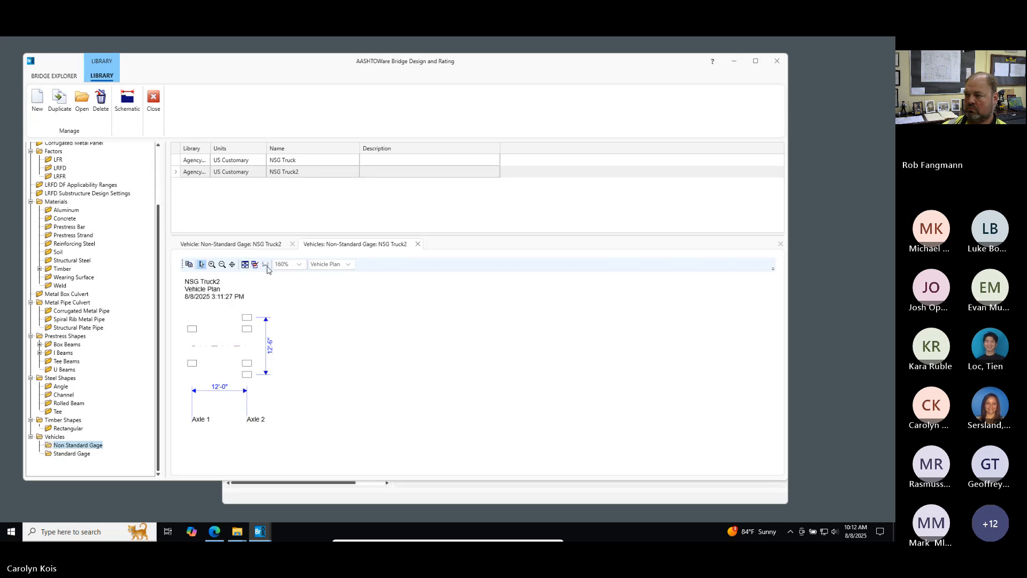
{"action": "left_click", "coordinate": [348, 264]}
{"action": "left_click", "coordinate": [343, 278]}
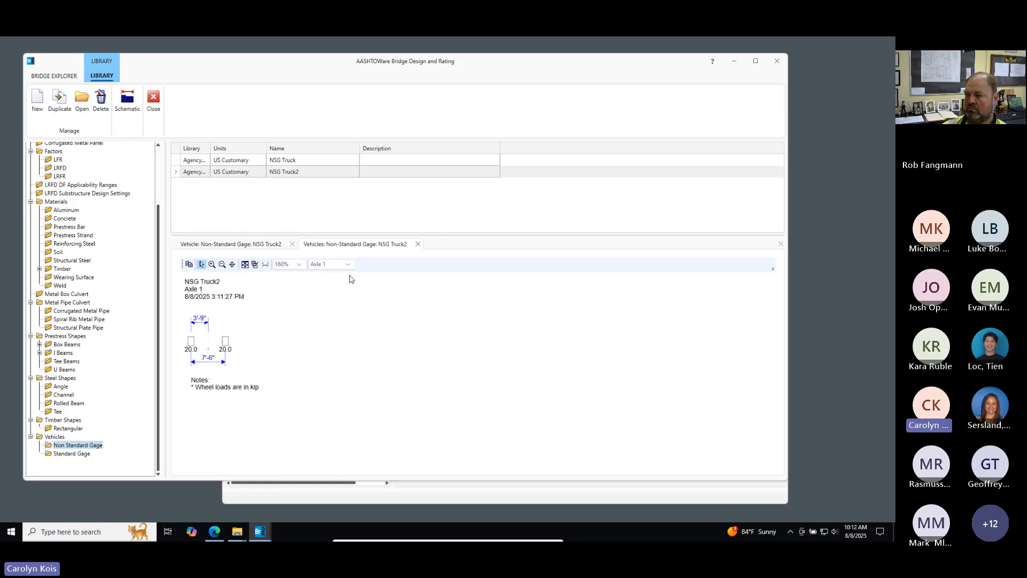
{"action": "left_click", "coordinate": [349, 264]}
{"action": "left_click", "coordinate": [336, 303]}
{"action": "left_click", "coordinate": [349, 265]}
{"action": "left_click", "coordinate": [338, 282]}
{"action": "left_click", "coordinate": [348, 264]}
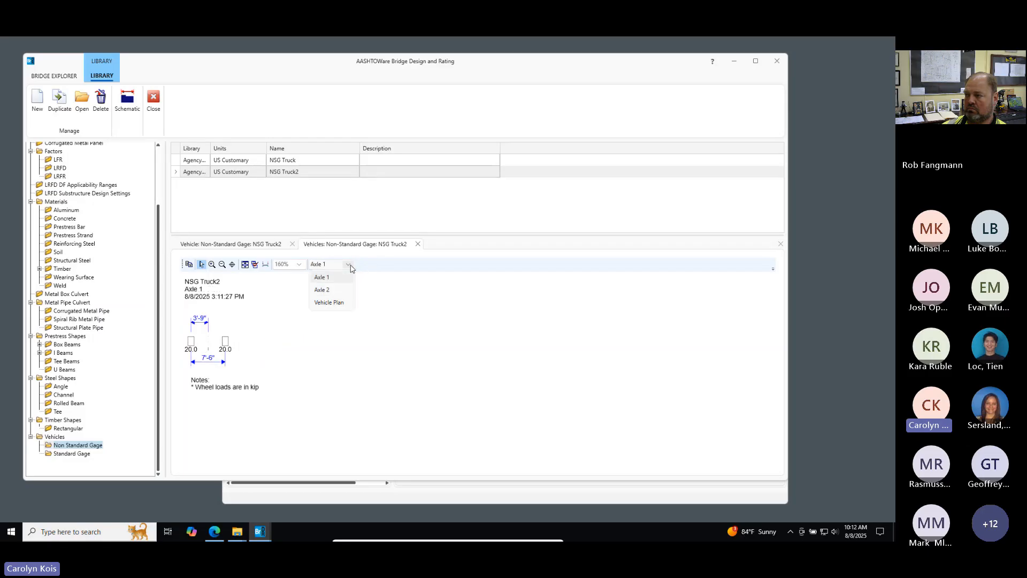
{"action": "left_click", "coordinate": [337, 292]}
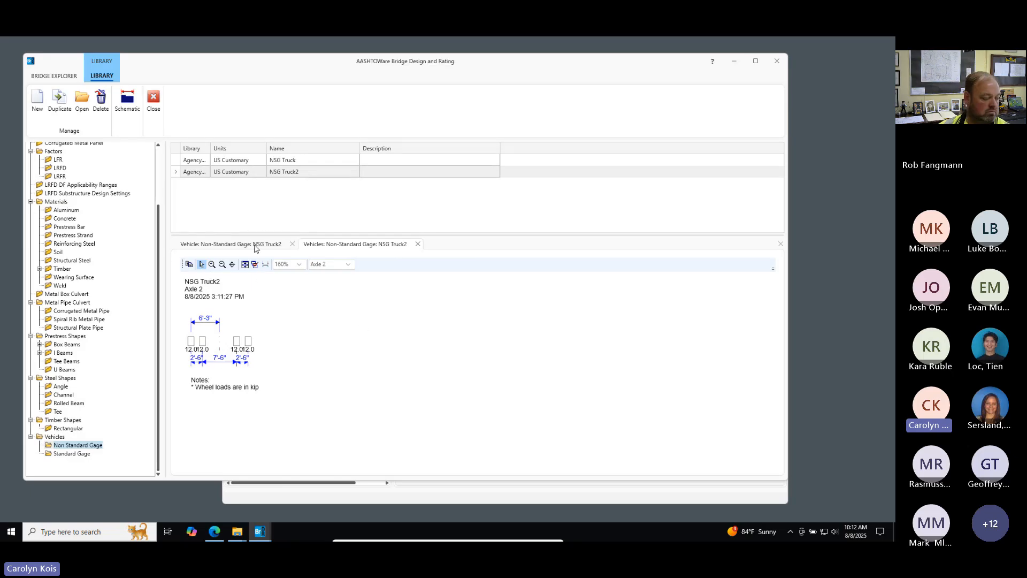
- Close the library and return to the TrainingBridge1 workspace, collapsing its MEMBERS folder
{"action": "left_click", "coordinate": [256, 245]}
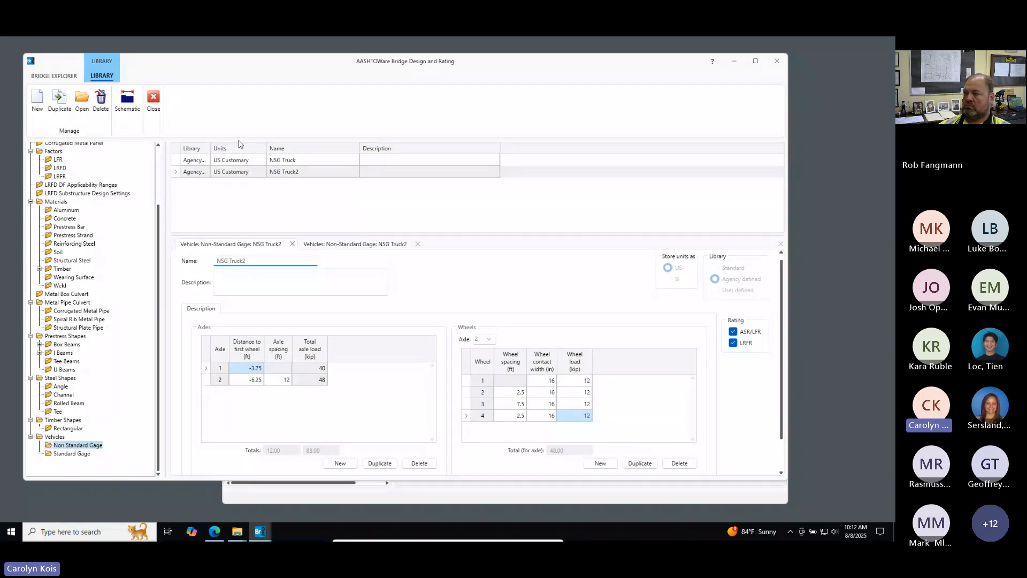
{"action": "left_click", "coordinate": [153, 102]}
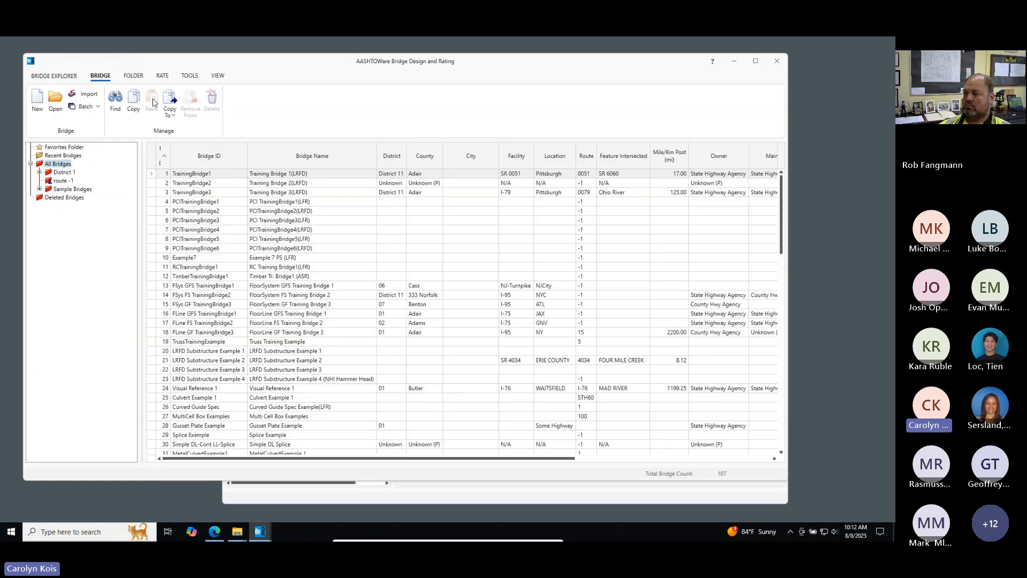
{"action": "left_click", "coordinate": [321, 498]}
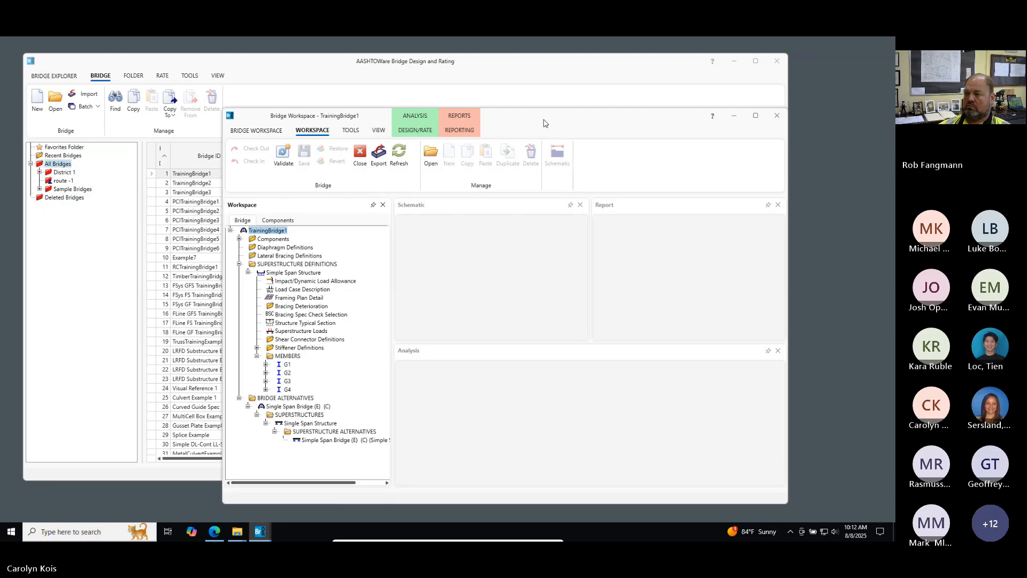
{"action": "left_click_drag", "start_coordinate": [540, 121], "coordinate": [506, 109]}
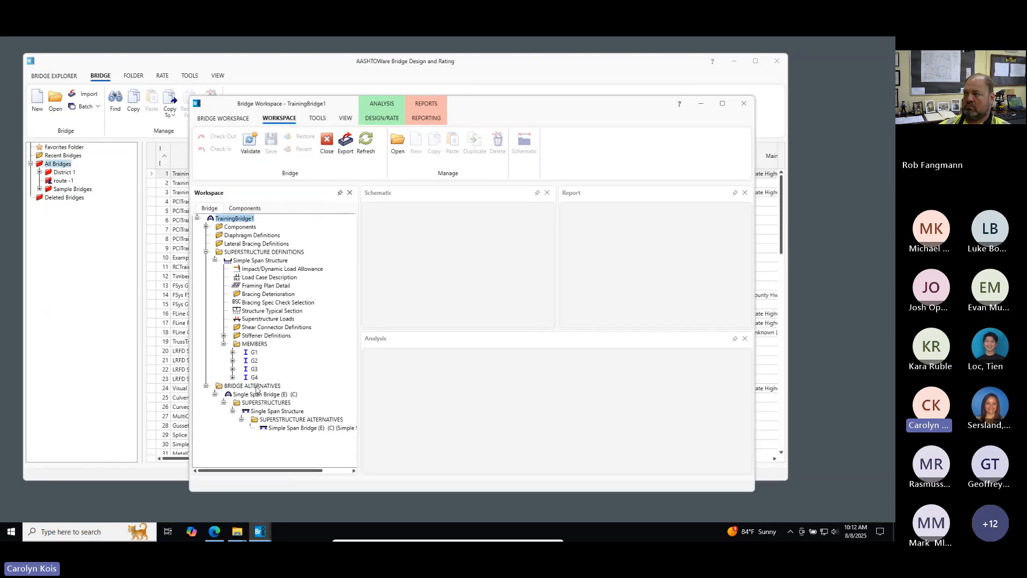
{"action": "left_click", "coordinate": [223, 343]}
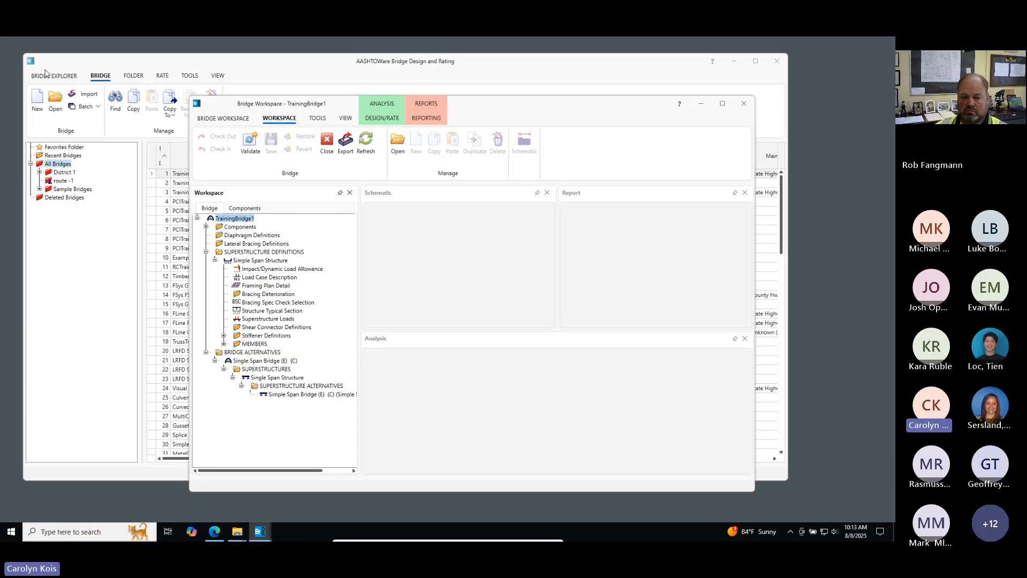
- Set the vehicle longitudinal increment to 4 ft in the Single Span Structure superstructure's vehicle path settings and accept them
{"action": "left_click", "coordinate": [267, 378]}
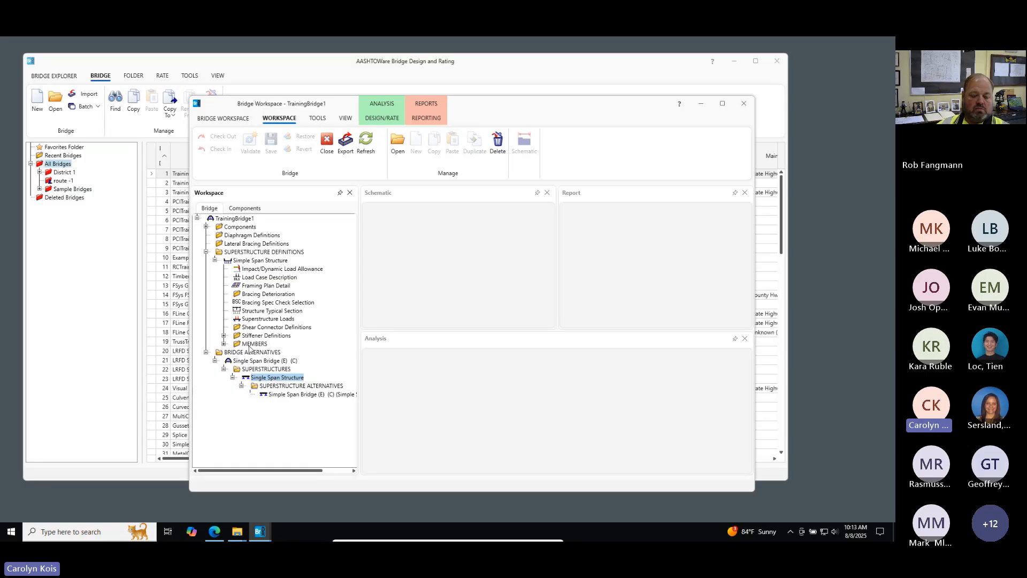
{"action": "double_click", "coordinate": [274, 378]}
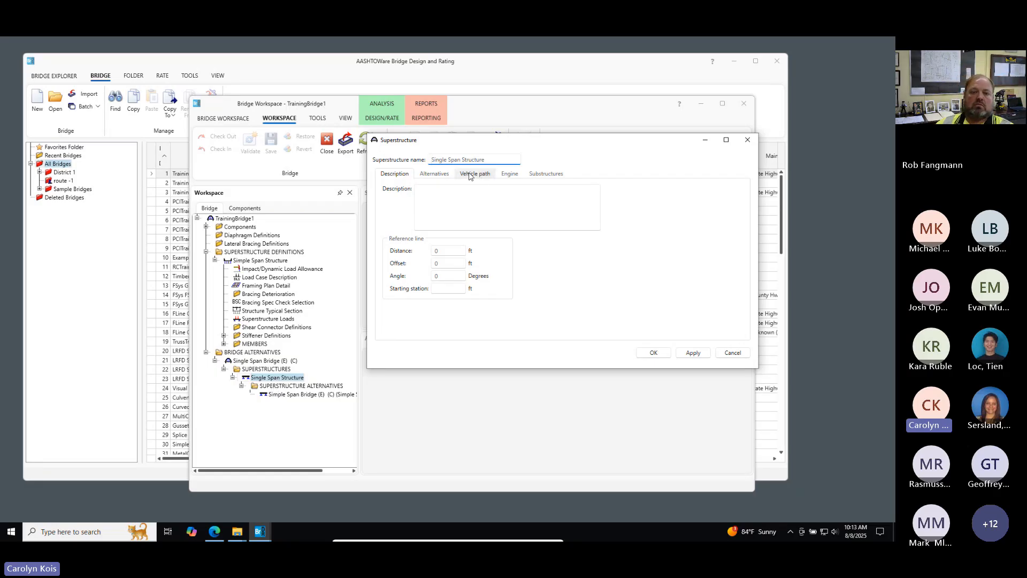
{"action": "left_click", "coordinate": [443, 178]}
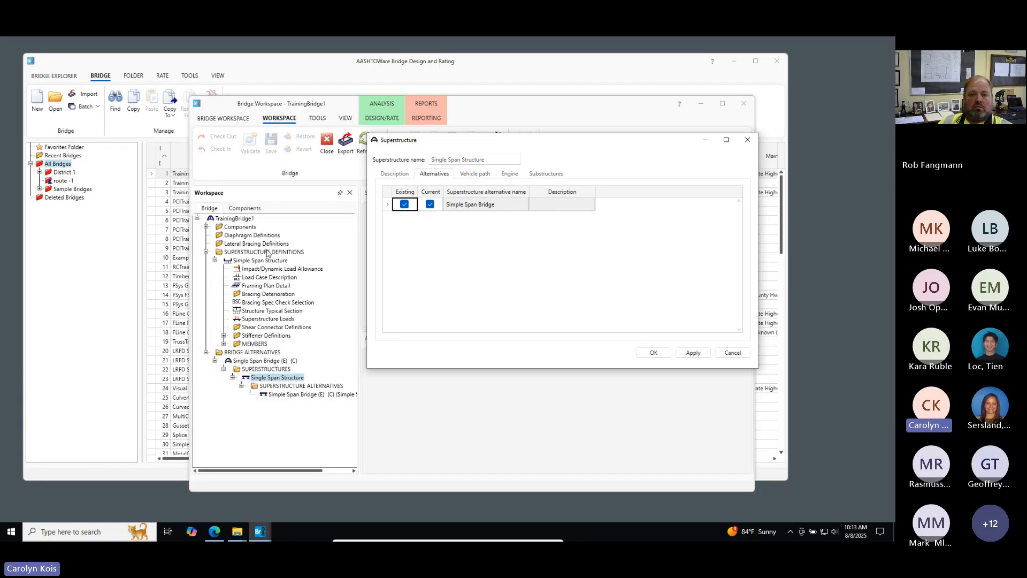
{"action": "left_click", "coordinate": [475, 174]}
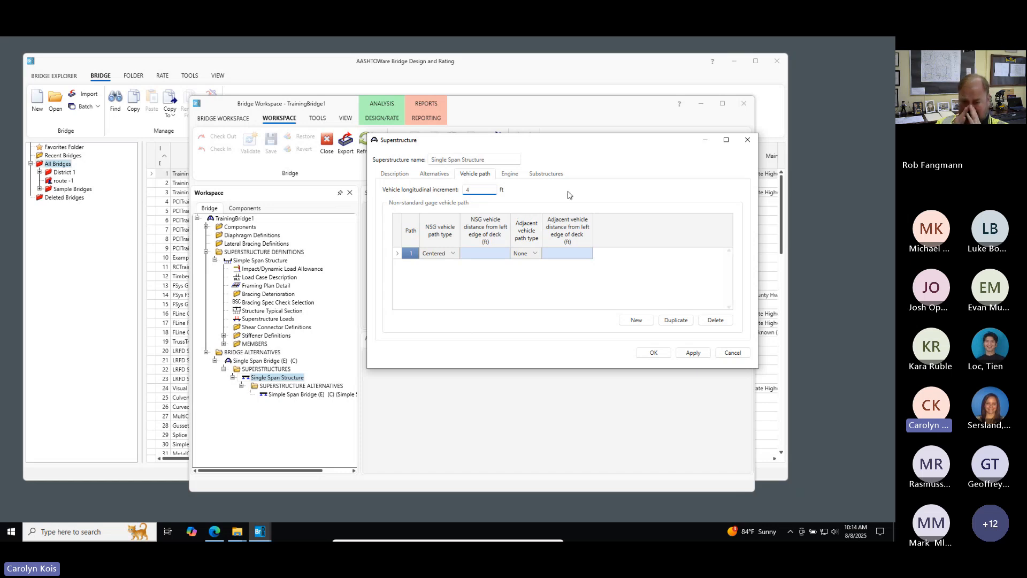
{"action": "type", "text": "4"}
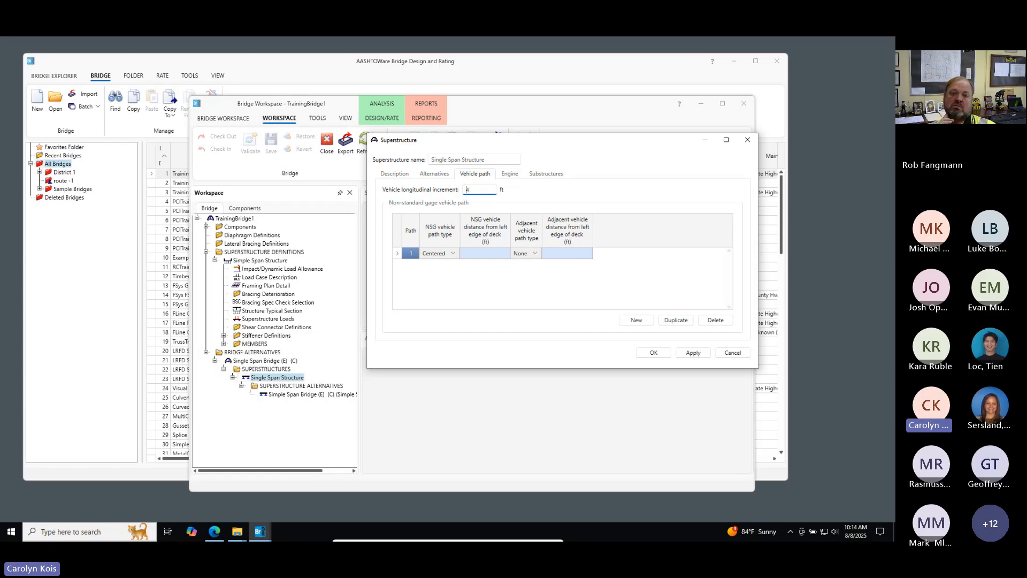
{"action": "left_click", "coordinate": [654, 352]}
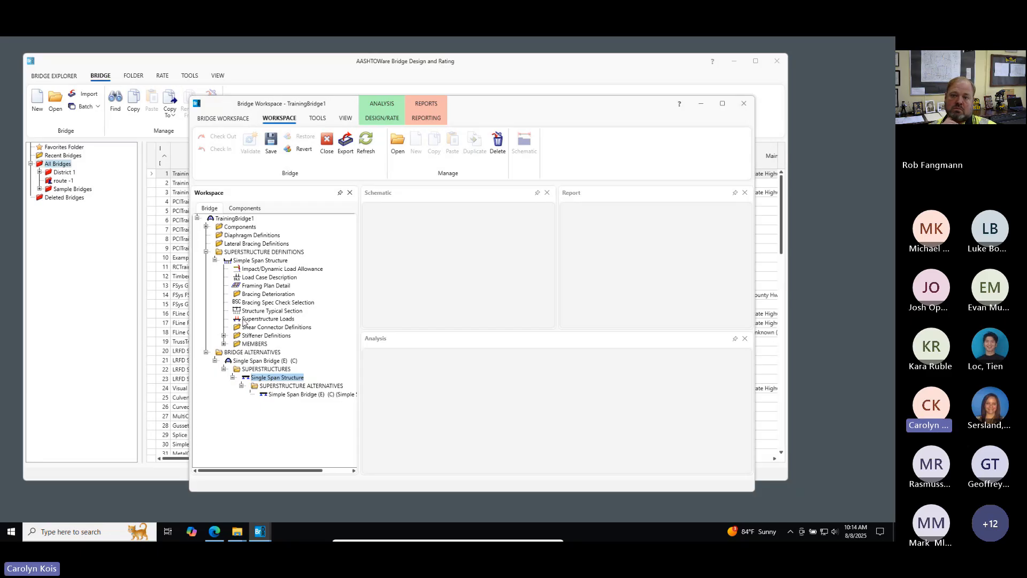
- Select BrR Dist Fact Structure Prop as the analysis module in Single Span Structure's engine settings and open its properties
{"action": "double_click", "coordinate": [279, 379]}
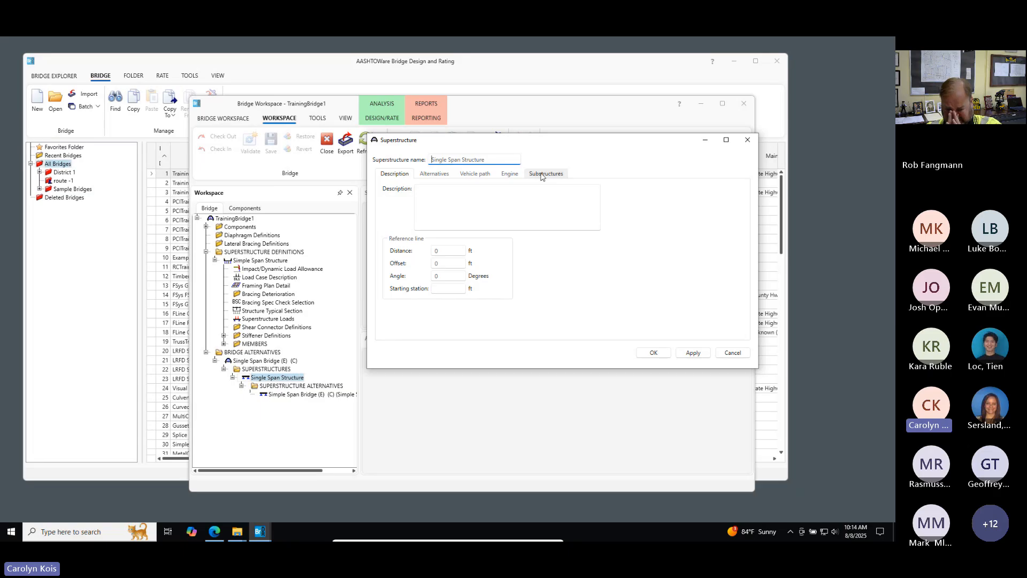
{"action": "left_click", "coordinate": [473, 174]}
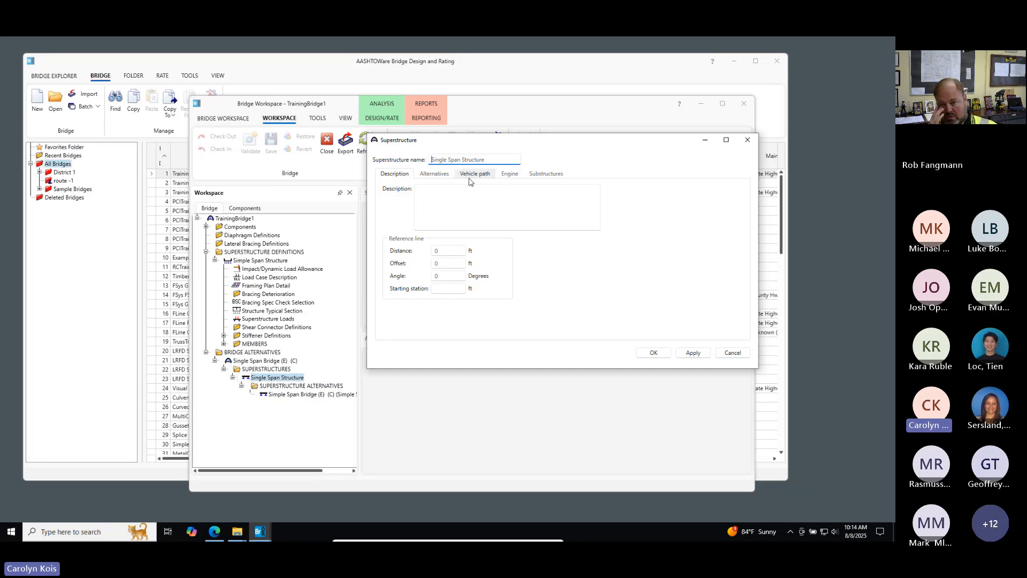
{"action": "left_click", "coordinate": [511, 174]}
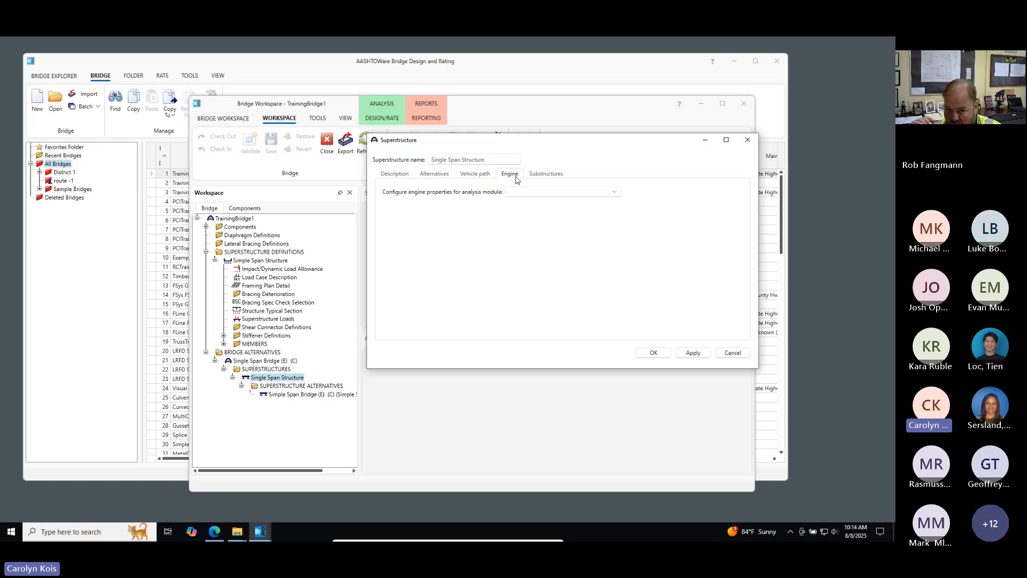
{"action": "left_click", "coordinate": [536, 191]}
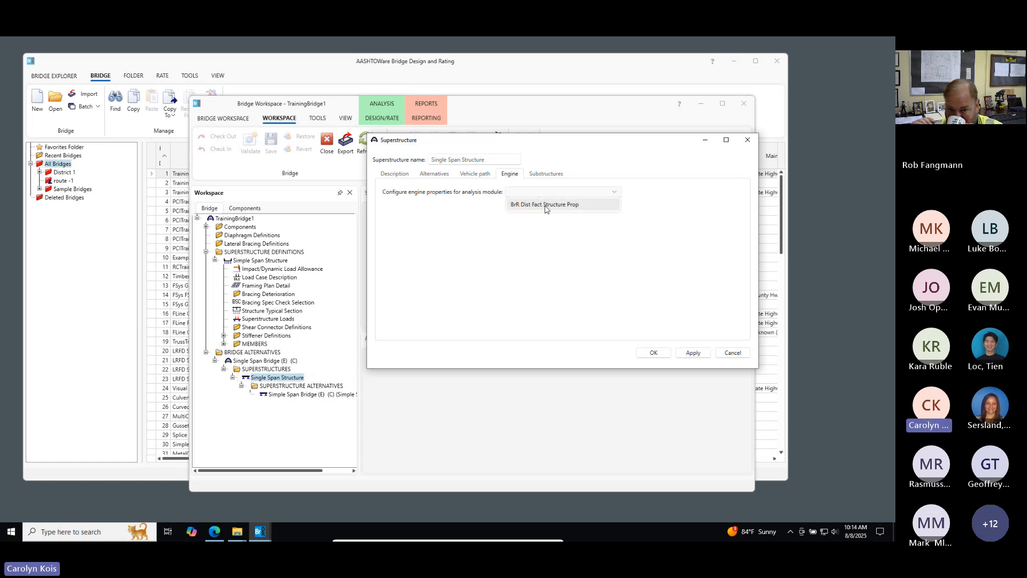
{"action": "left_click", "coordinate": [545, 206]}
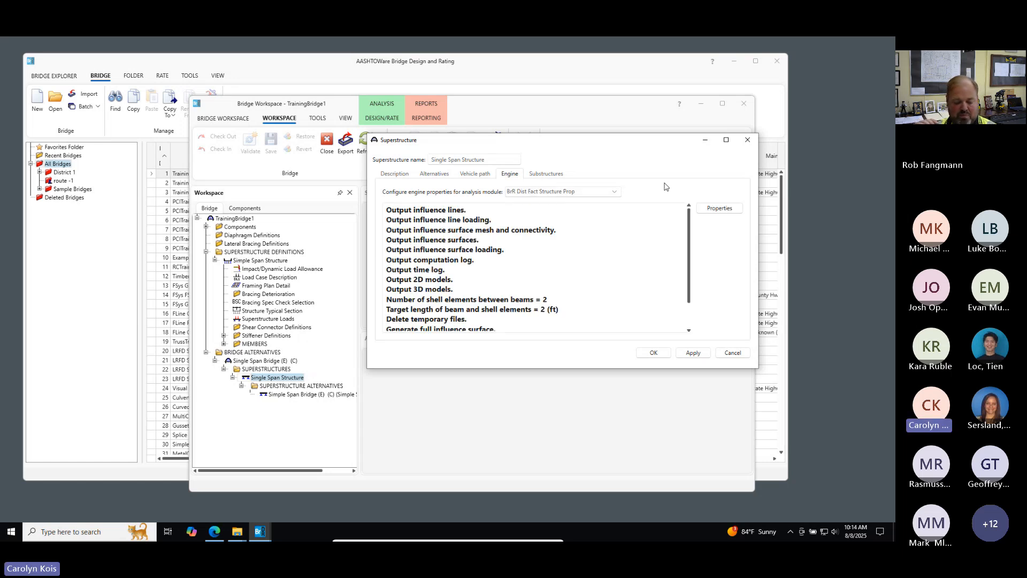
{"action": "left_click", "coordinate": [718, 208]}
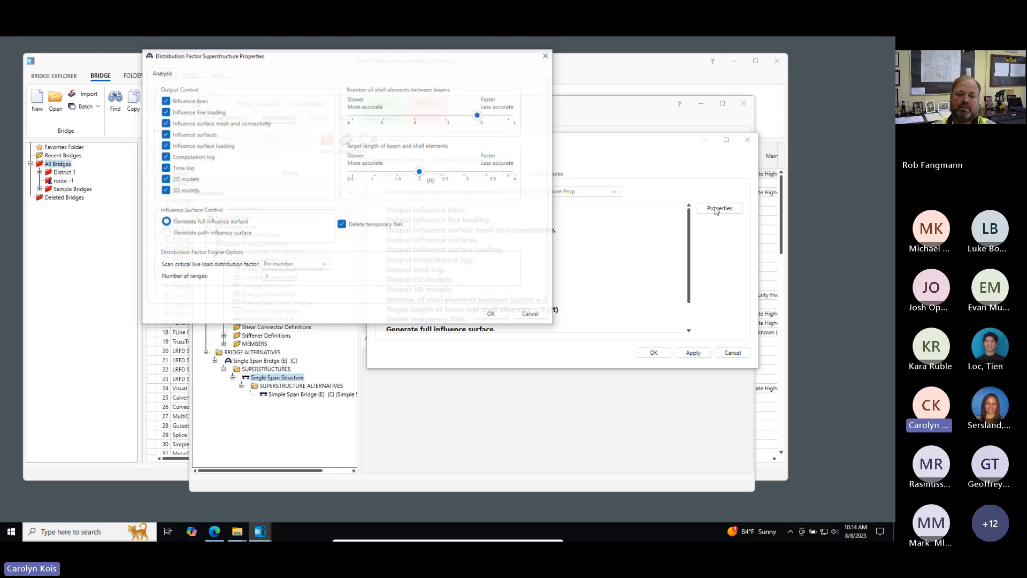
{"action": "left_click_drag", "start_coordinate": [286, 52], "coordinate": [587, 139]}
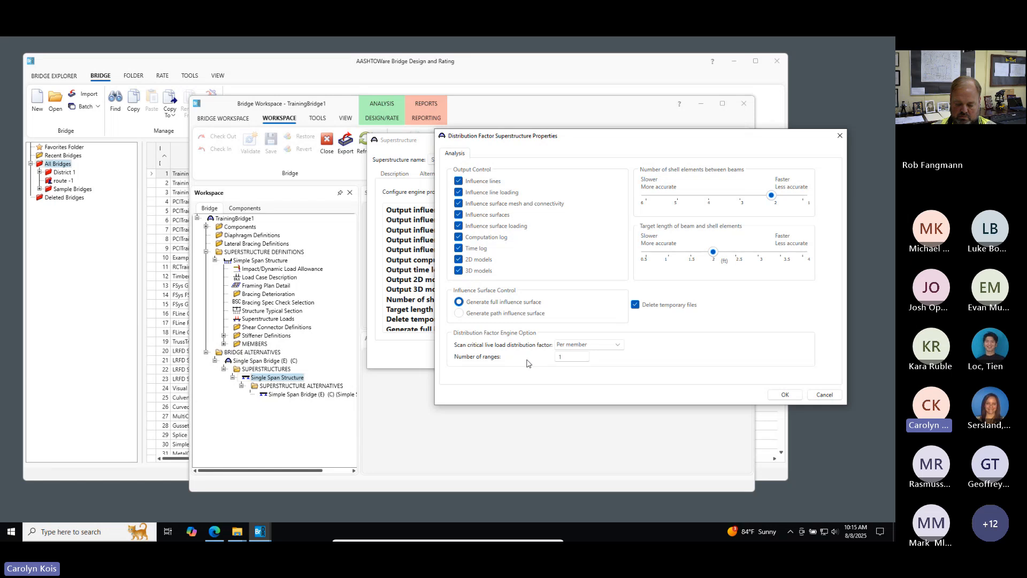
- Examine the critical distribution factor scan options and the analysis properties help topic, leaving the Distribution Factor Superstructure Properties unchanged
{"action": "left_click", "coordinate": [619, 345]}
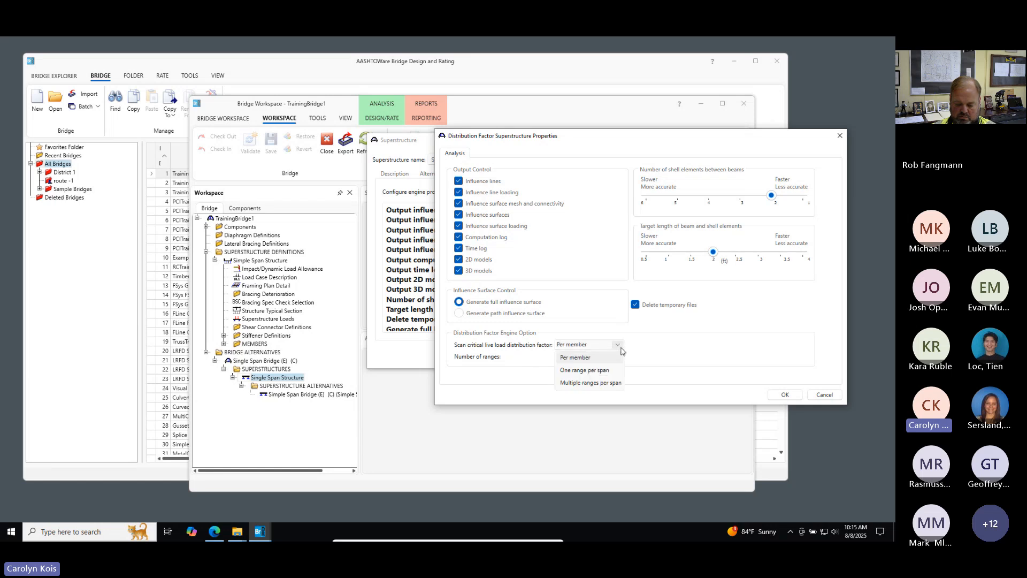
{"action": "left_click", "coordinate": [676, 349]}
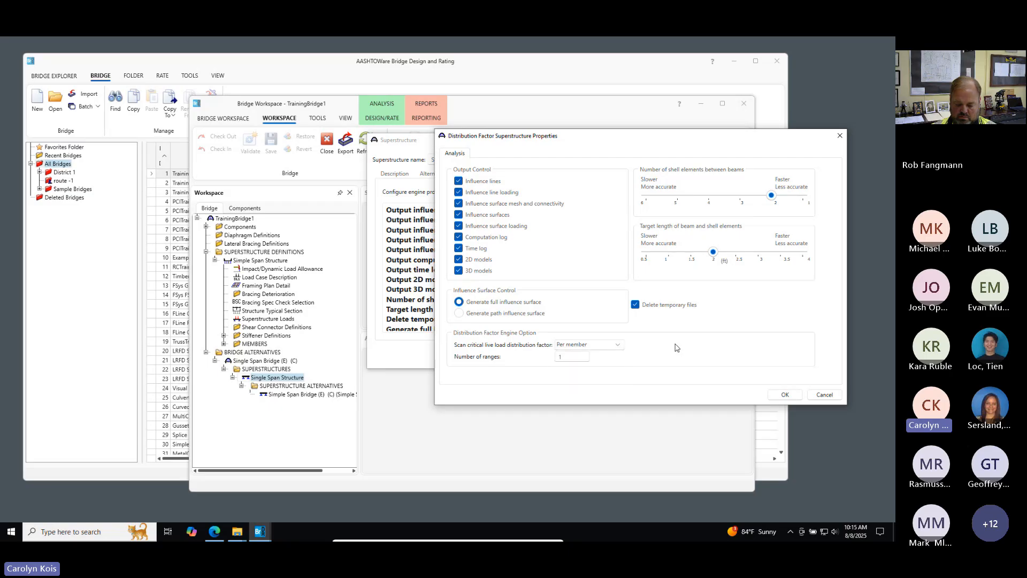
{"action": "key", "text": "F1"}
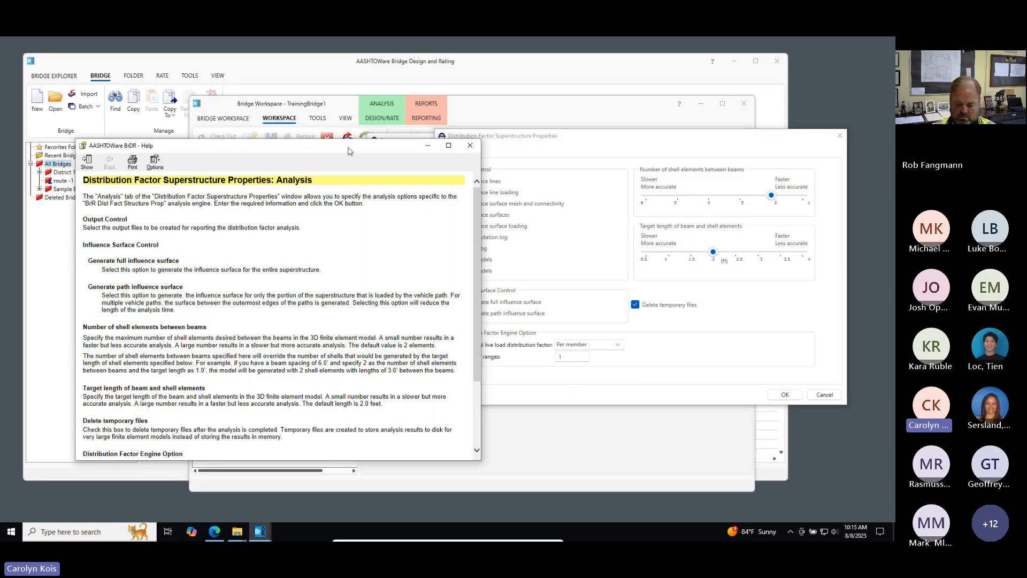
{"action": "left_click_drag", "start_coordinate": [347, 149], "coordinate": [296, 105]}
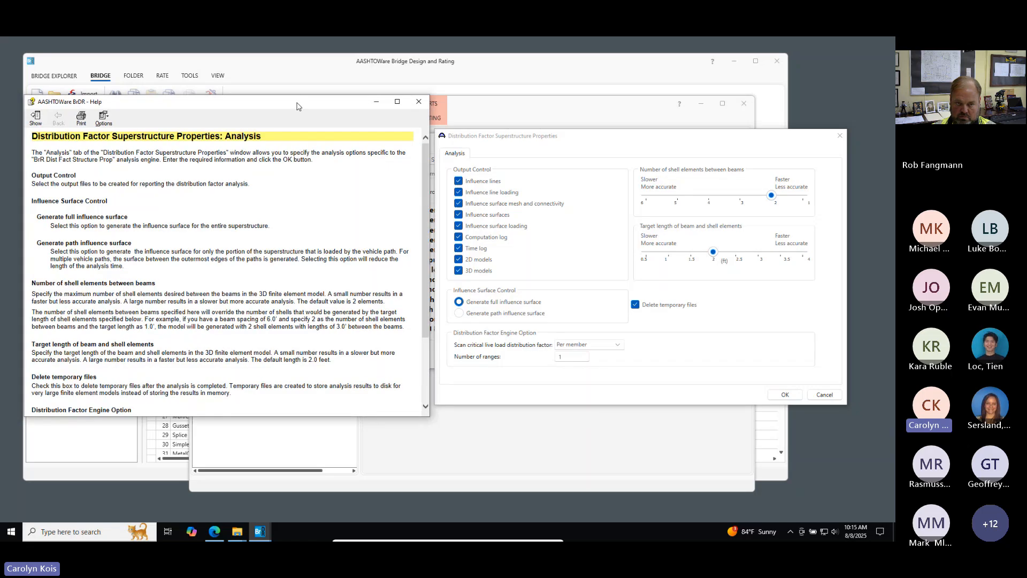
{"action": "scroll", "coordinate": [345, 216], "scroll_direction": "down", "scroll_amount": 2}
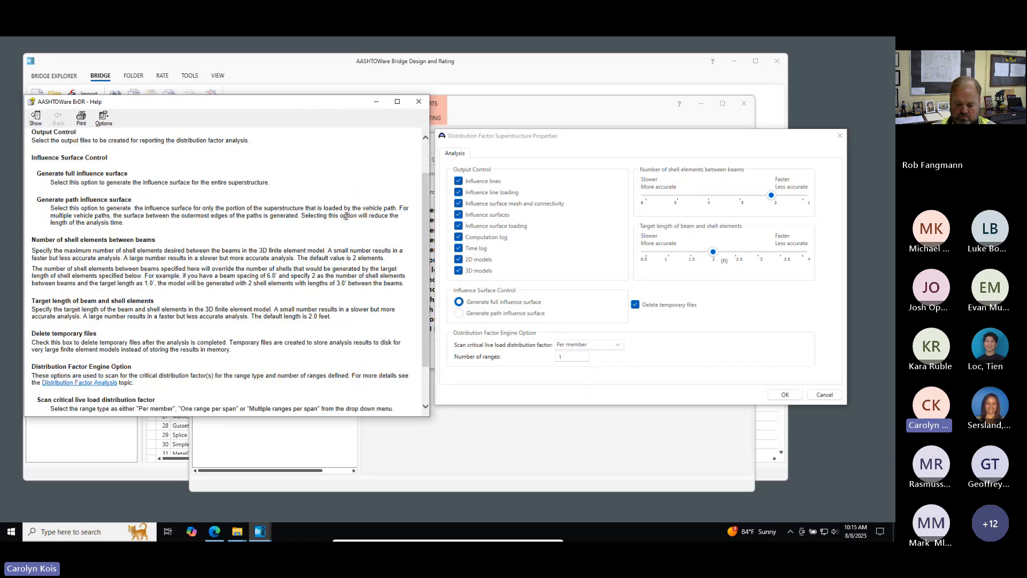
{"action": "scroll", "coordinate": [346, 218], "scroll_direction": "up", "scroll_amount": 3}
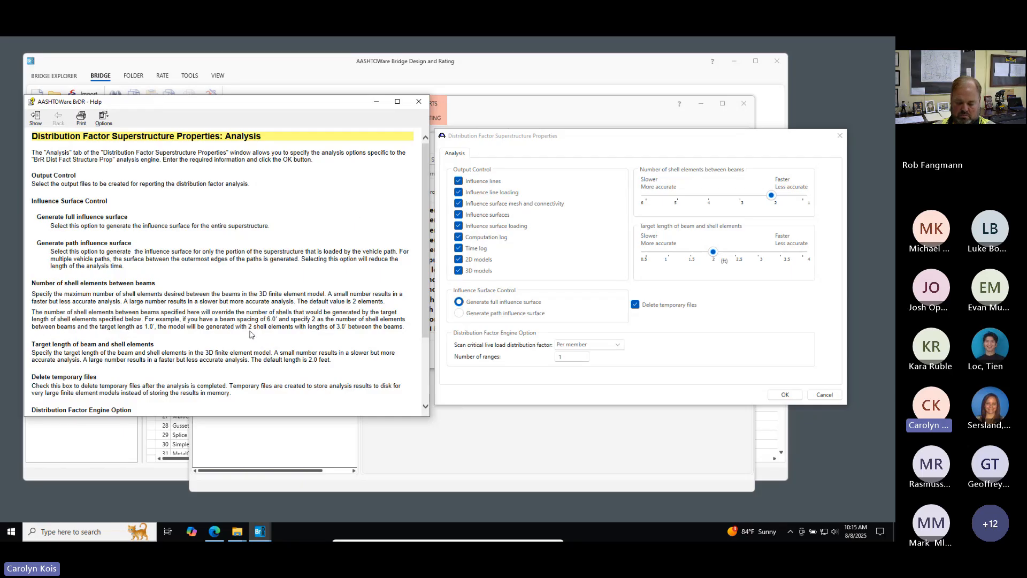
{"action": "scroll", "coordinate": [249, 334], "scroll_direction": "down", "scroll_amount": 2}
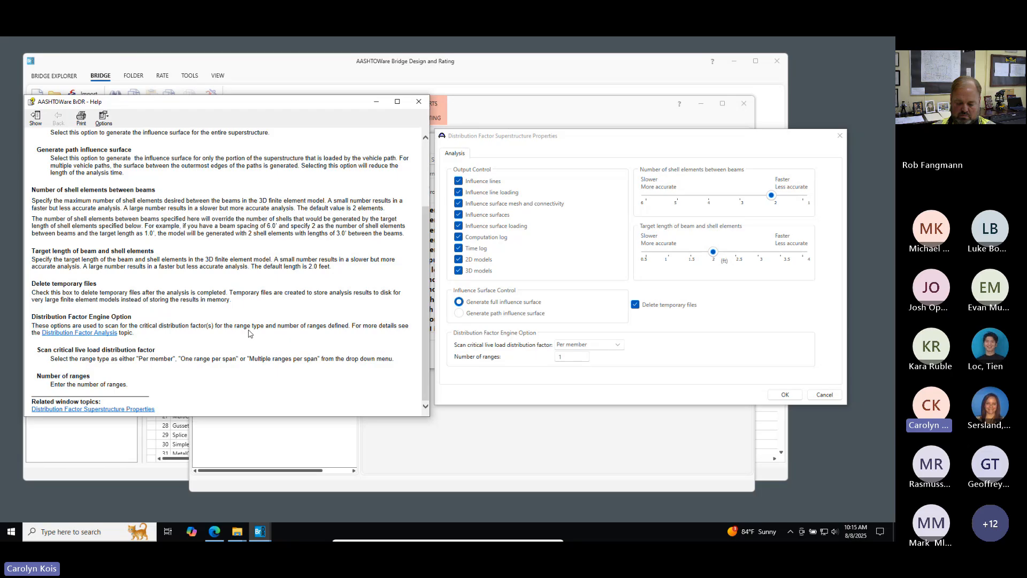
{"action": "left_click", "coordinate": [418, 104]}
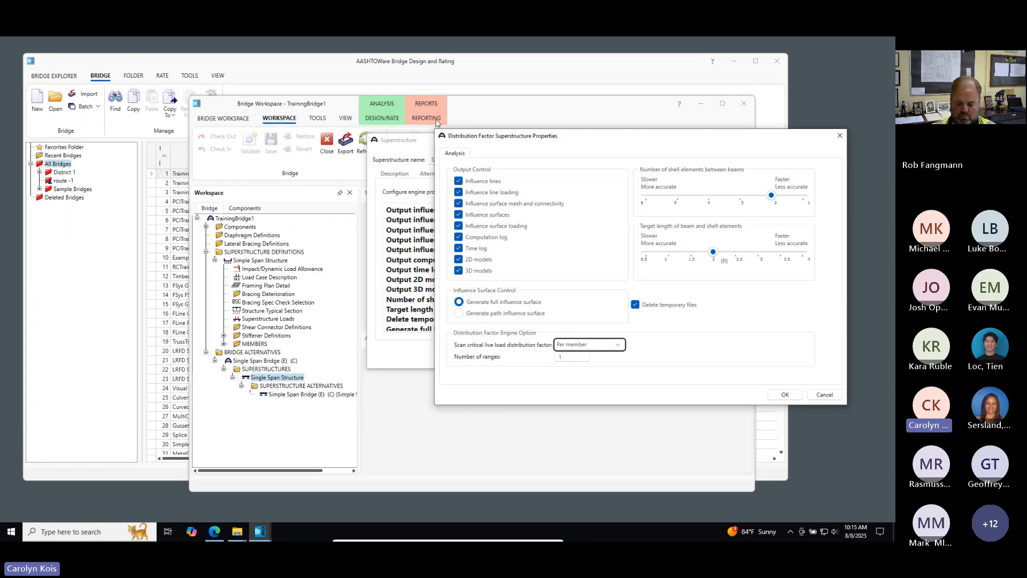
{"action": "left_click", "coordinate": [821, 395]}
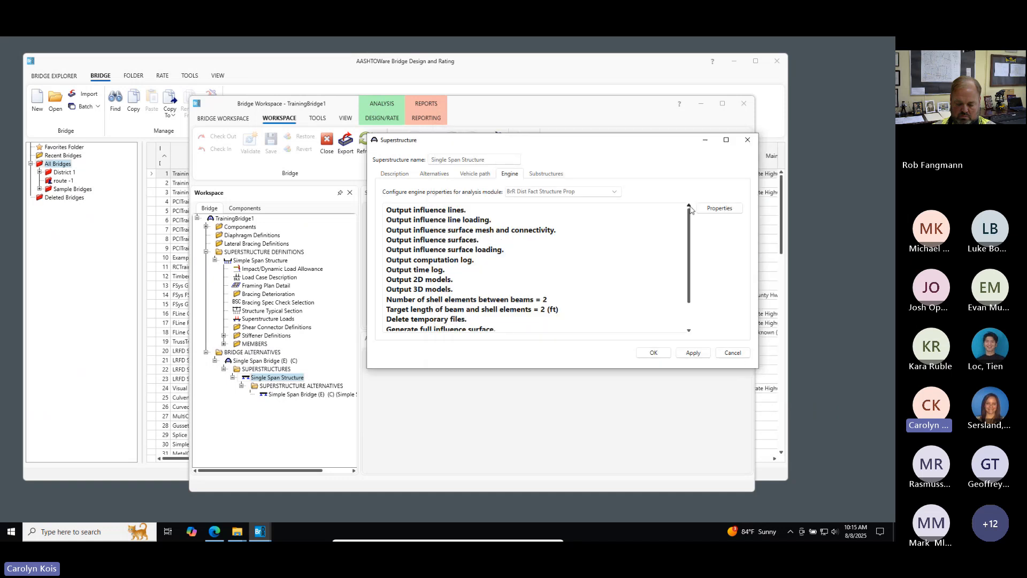
- Recheck Single Span Structure's vehicle path and BrR Dist Fact Structure Prop engine properties, and close the superstructure window without saving
{"action": "left_click", "coordinate": [473, 174]}
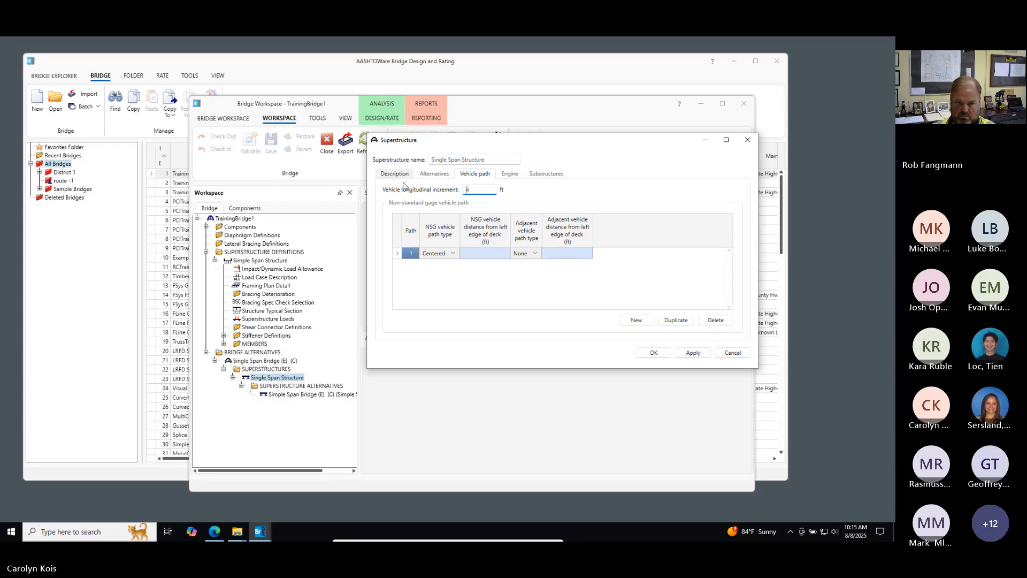
{"action": "left_click", "coordinate": [510, 174]}
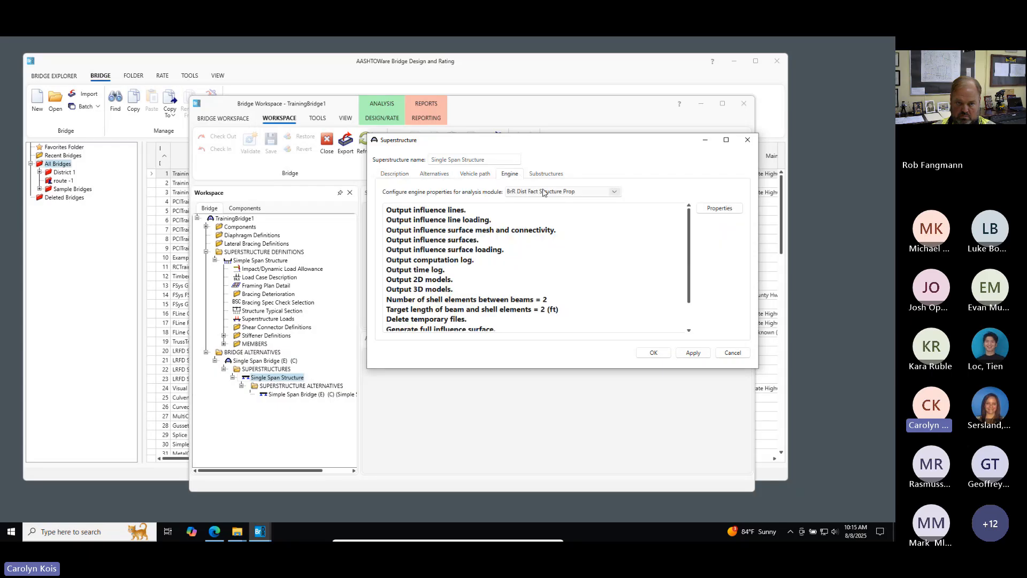
{"action": "left_click", "coordinate": [526, 191]}
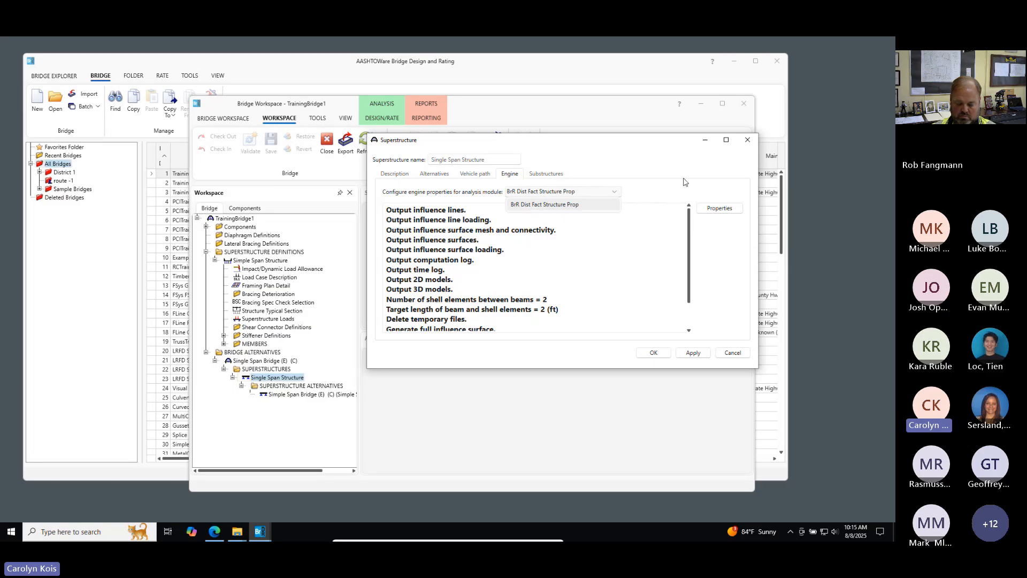
{"action": "left_click", "coordinate": [705, 176]}
{"action": "left_click", "coordinate": [719, 209]}
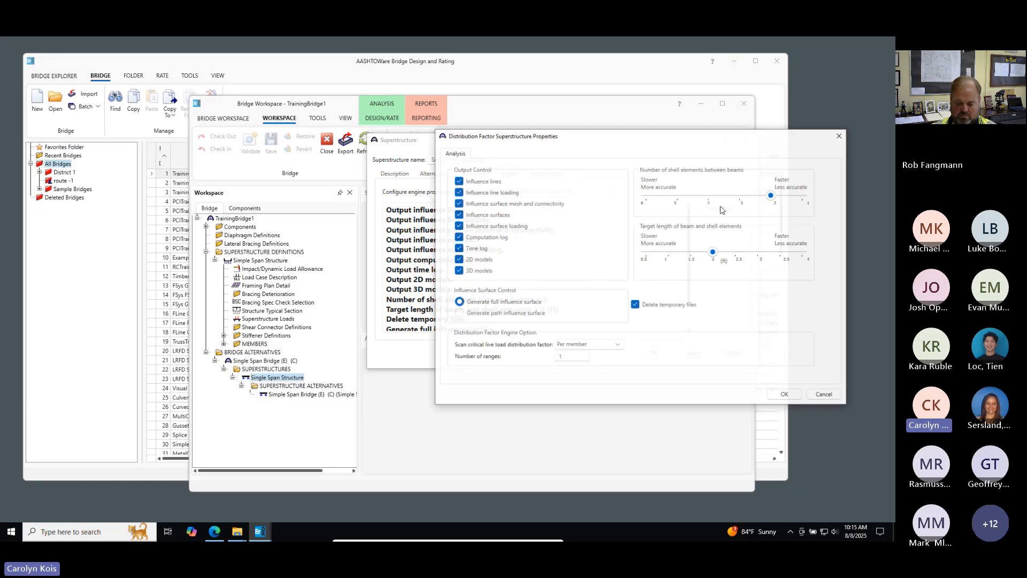
{"action": "left_click", "coordinate": [817, 398]}
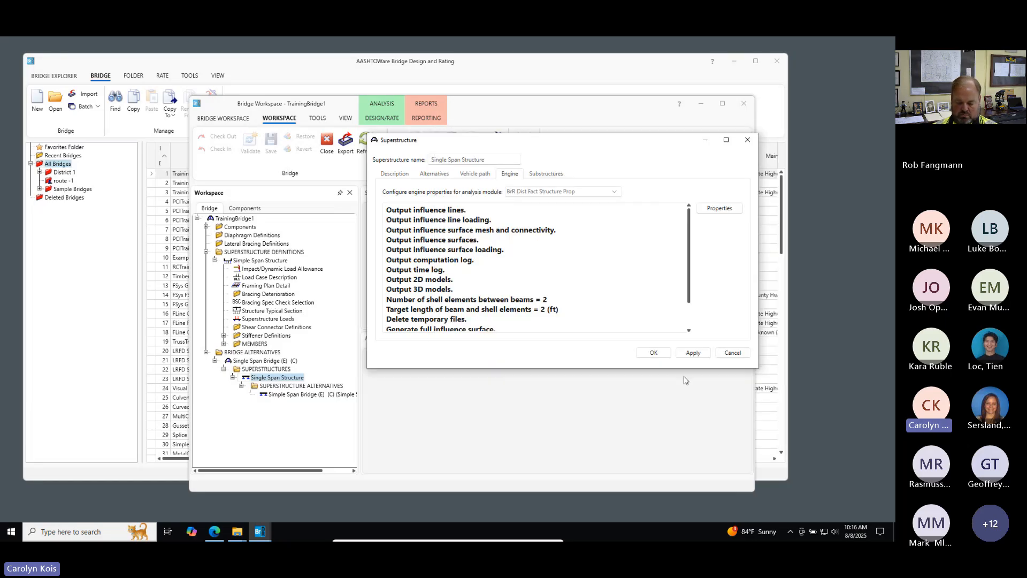
{"action": "left_click", "coordinate": [733, 352]}
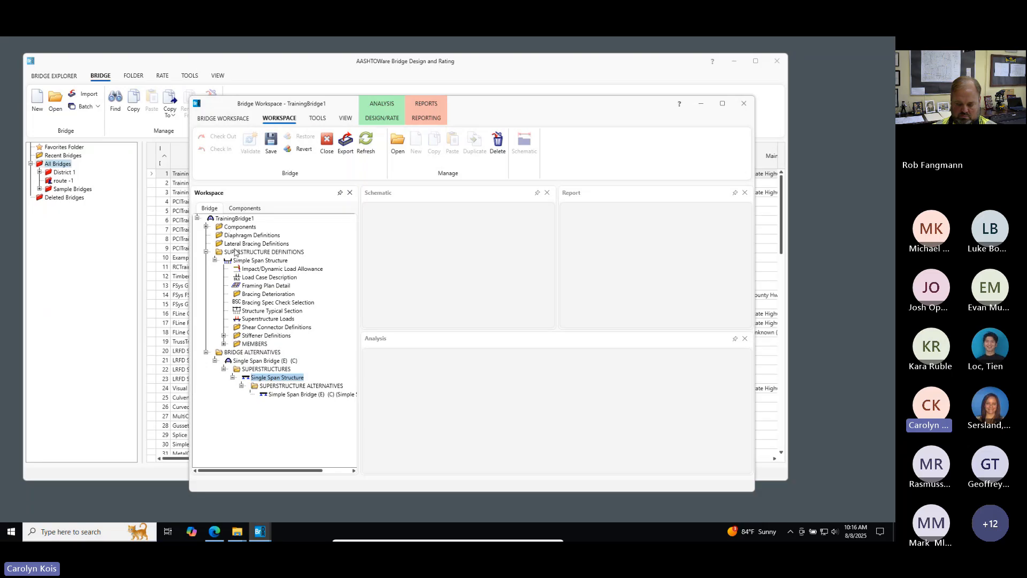
- Open the analysis settings for Single Span Structure and set the rating analysis type to Dist Factor-Line Girder
{"action": "left_click", "coordinate": [381, 118]}
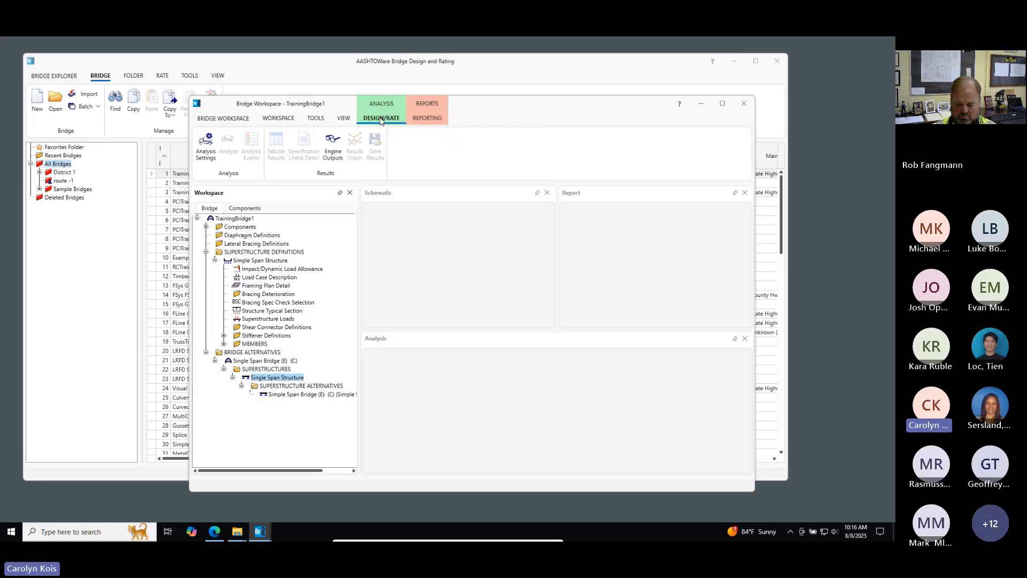
{"action": "left_click", "coordinate": [206, 145]}
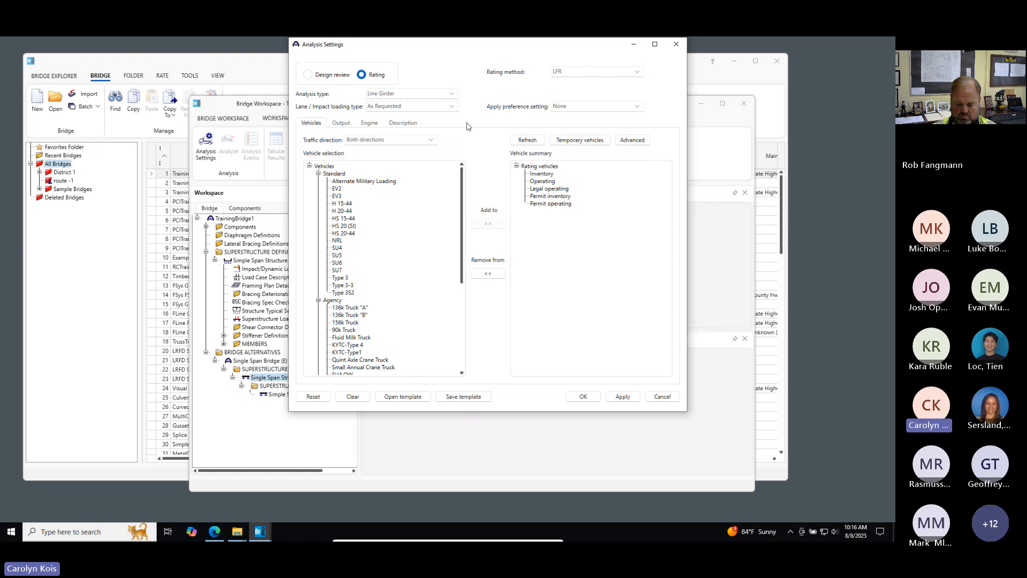
{"action": "left_click", "coordinate": [417, 96]}
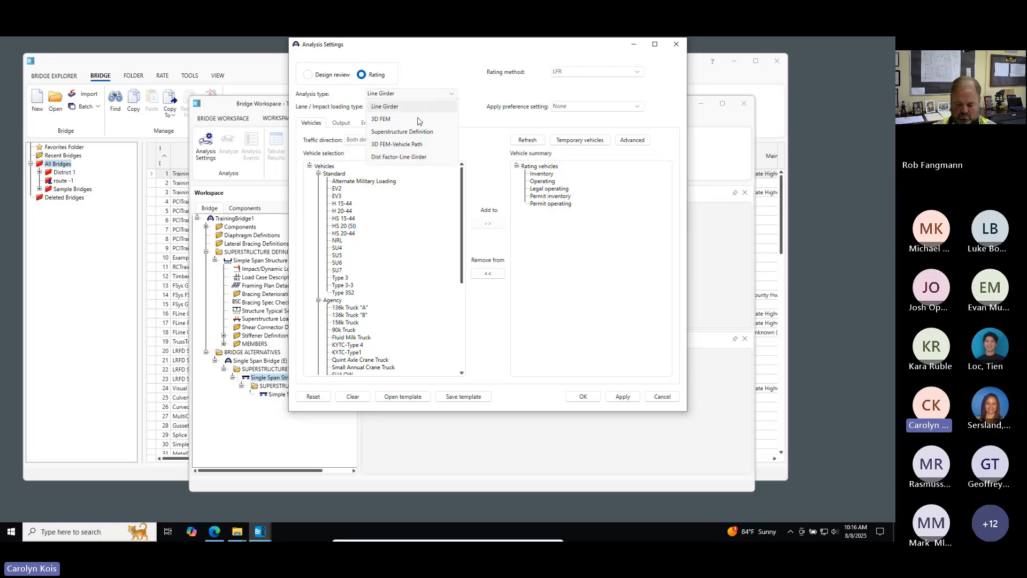
{"action": "left_click", "coordinate": [415, 157]}
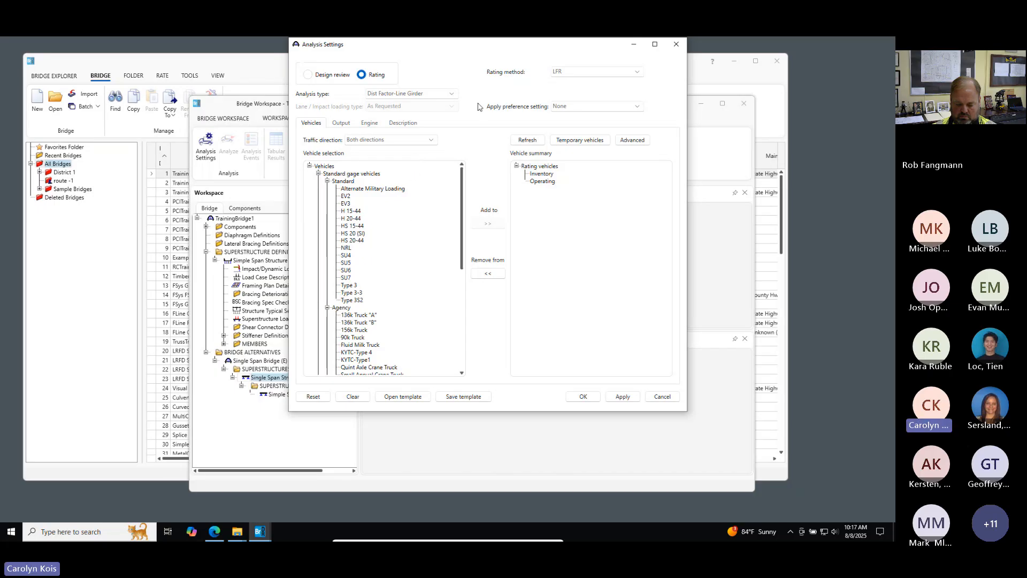
- Add the agency non-standard gage vehicle NSG Truck2 to the Inventory and Operating rating vehicles
{"action": "scroll", "coordinate": [418, 203], "scroll_direction": "down", "scroll_amount": 9}
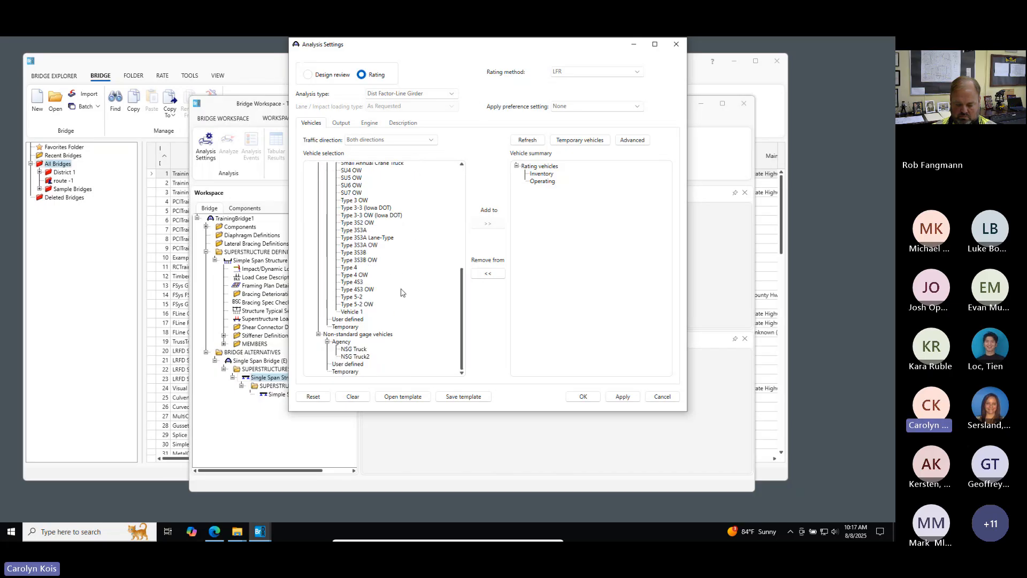
{"action": "left_click", "coordinate": [358, 357]}
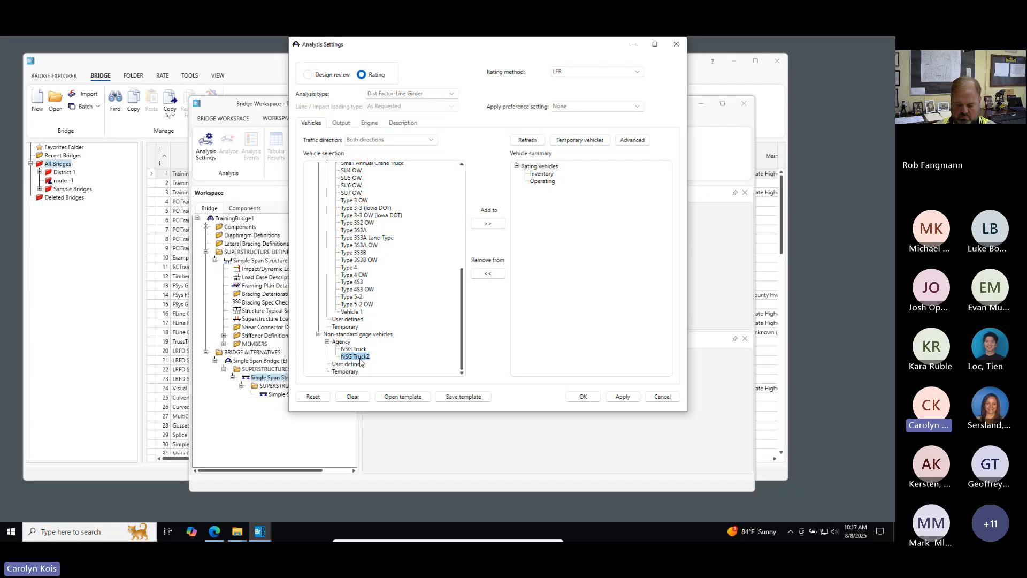
{"action": "double_click", "coordinate": [359, 359]}
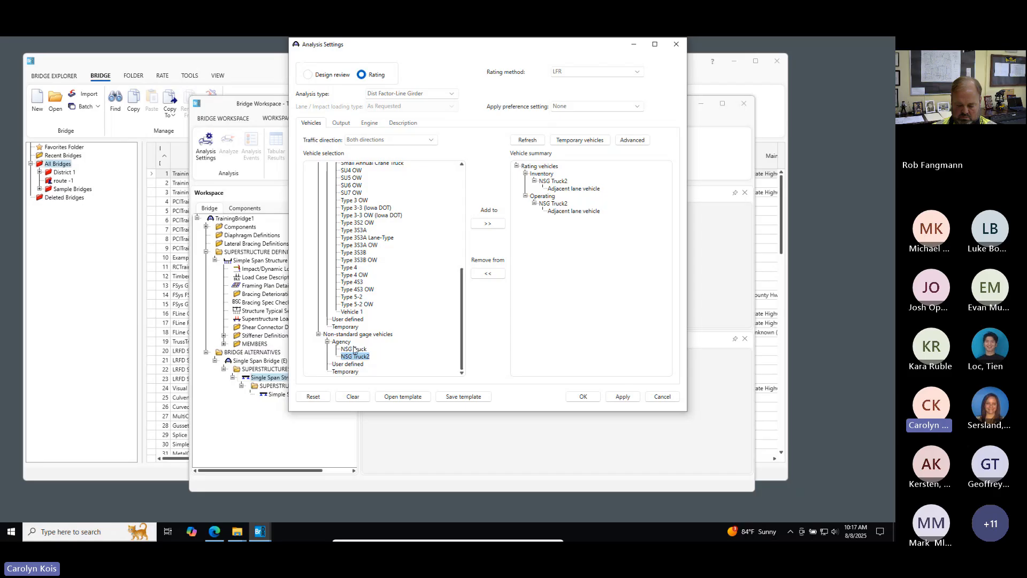
- Check NSG Truck2's rating method settings in the library against the rating methods offered in the analysis settings
{"action": "left_click_drag", "start_coordinate": [547, 47], "coordinate": [576, 167]}
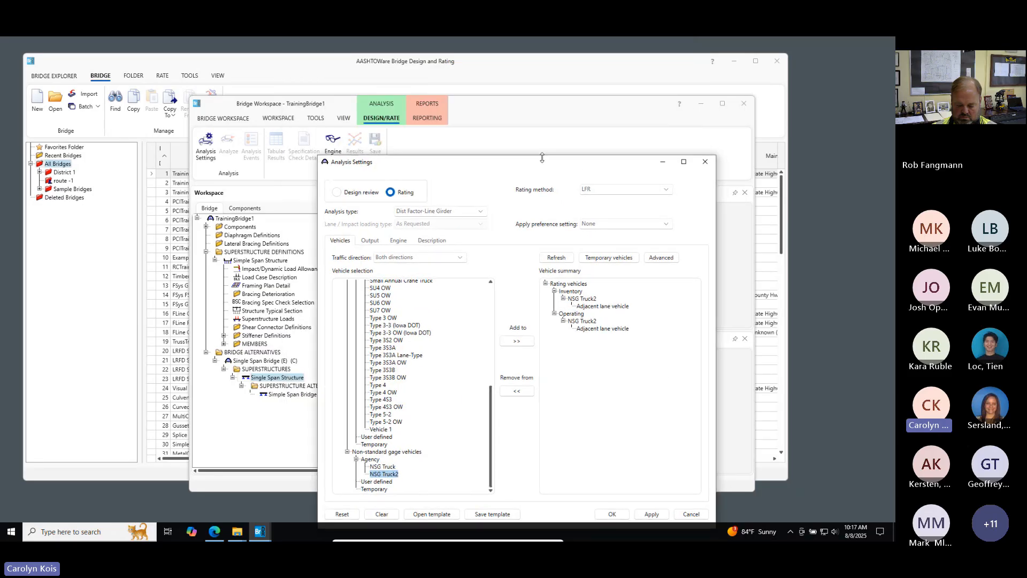
{"action": "left_click", "coordinate": [217, 76]}
{"action": "left_click", "coordinate": [280, 98]}
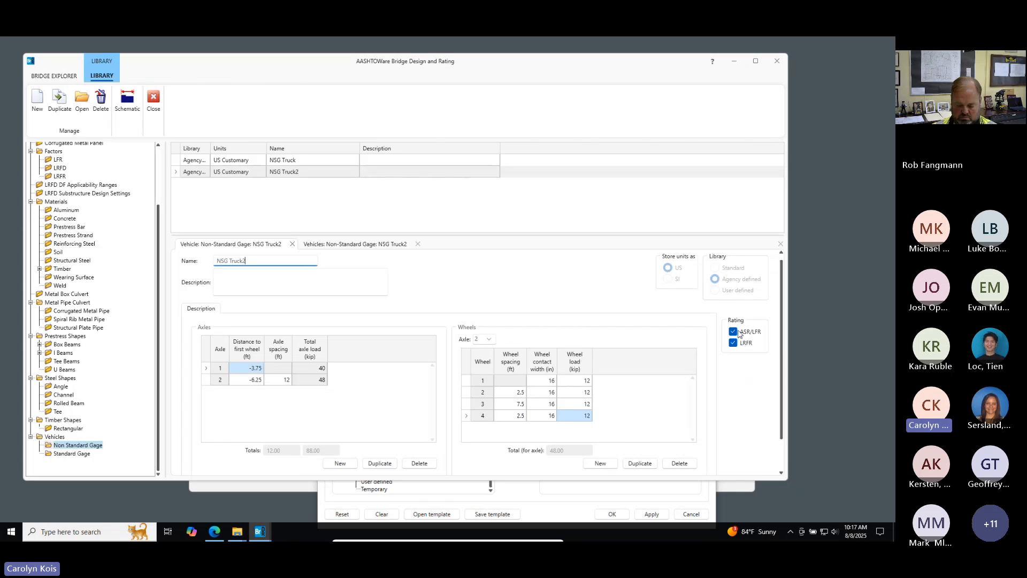
{"action": "left_click", "coordinate": [706, 504]}
{"action": "left_click", "coordinate": [629, 190]}
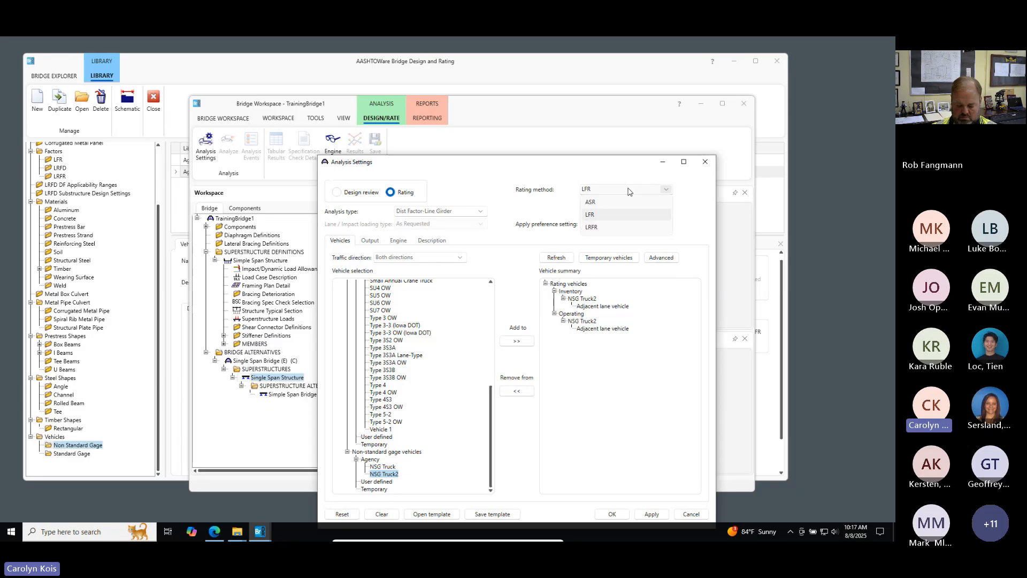
{"action": "left_click", "coordinate": [629, 190]}
{"action": "left_click_drag", "start_coordinate": [555, 167], "coordinate": [462, 80]}
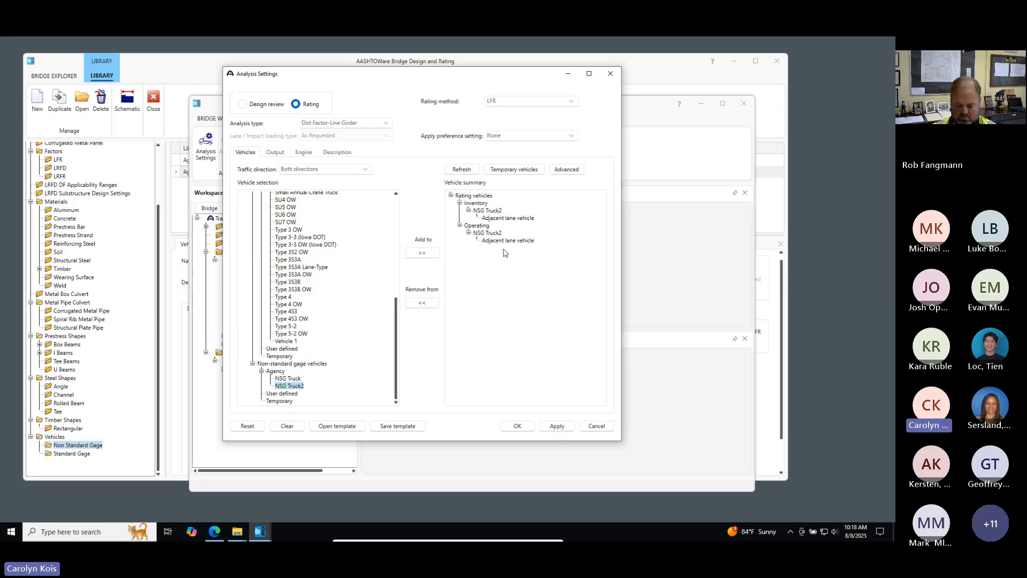
- Accept the analysis settings, run the analysis on Single Span Structure, and enlarge the area showing its progress
{"action": "left_click", "coordinate": [517, 425]}
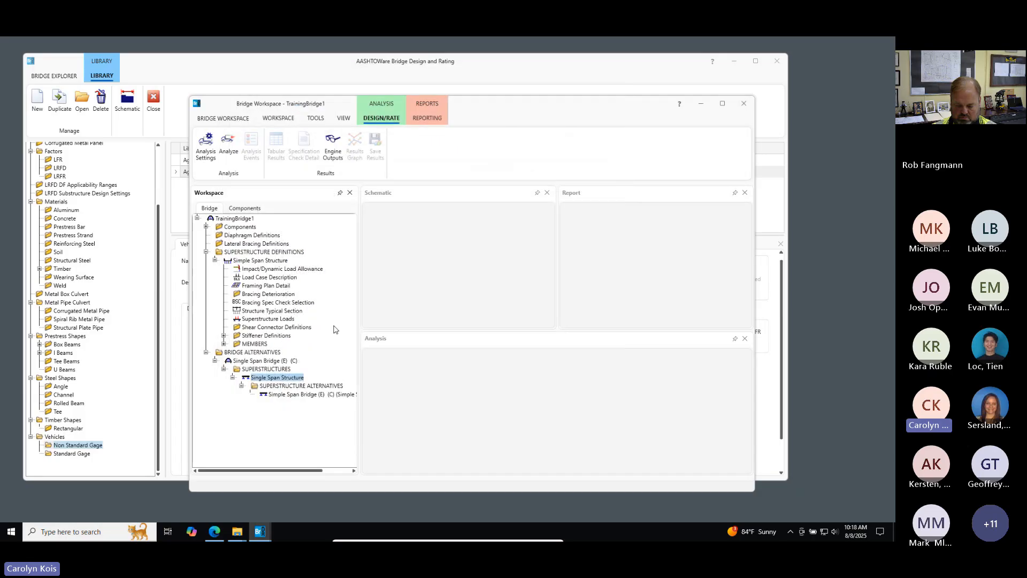
{"action": "left_click", "coordinate": [228, 147]}
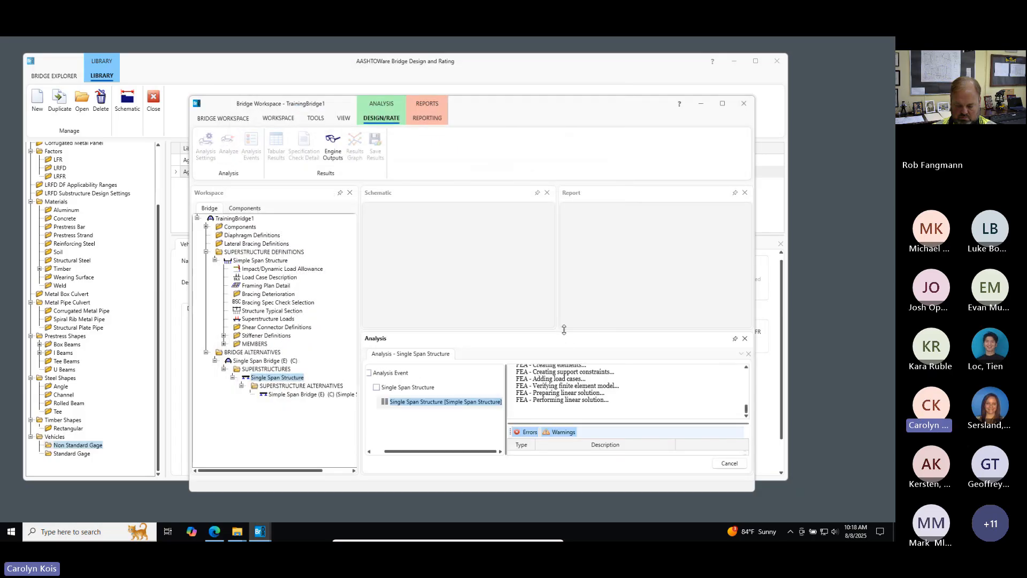
{"action": "left_click_drag", "start_coordinate": [564, 329], "coordinate": [570, 242]}
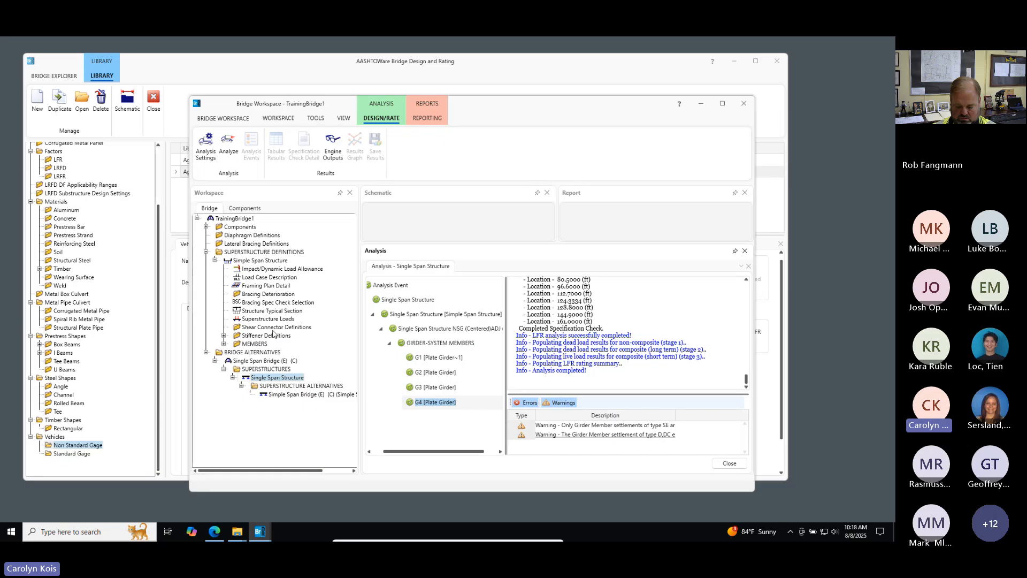
- Review the Advanced Rating Results Summary Report from Single Span Structure's engine outputs, and close the report and output list
{"action": "left_click", "coordinate": [291, 425]}
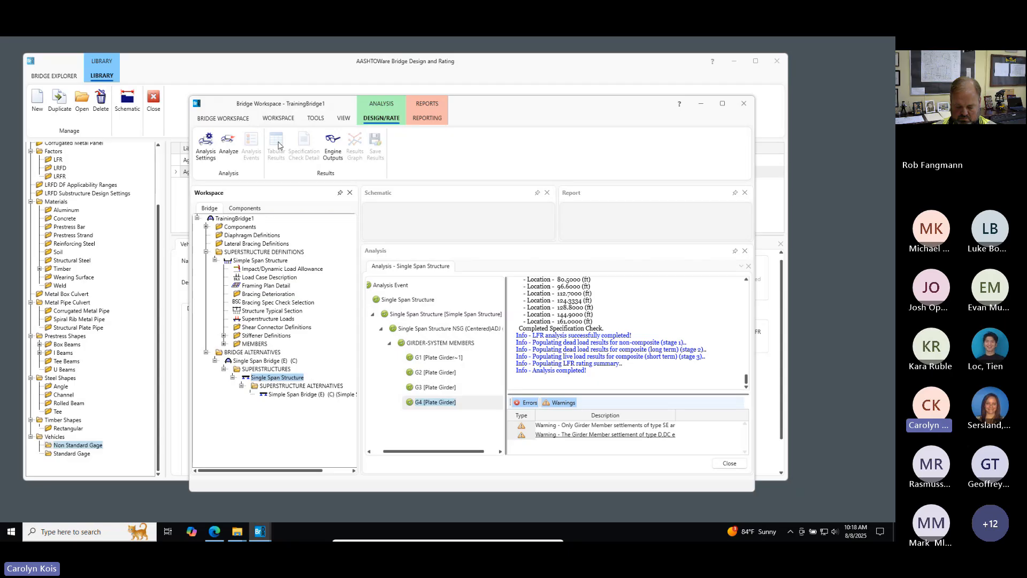
{"action": "left_click", "coordinate": [332, 141]}
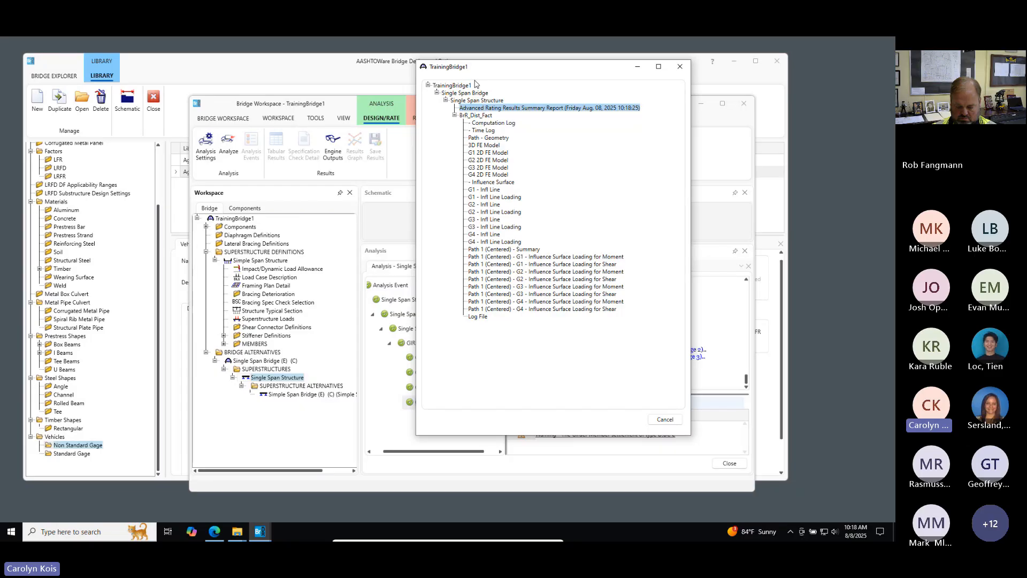
{"action": "double_click", "coordinate": [492, 110]}
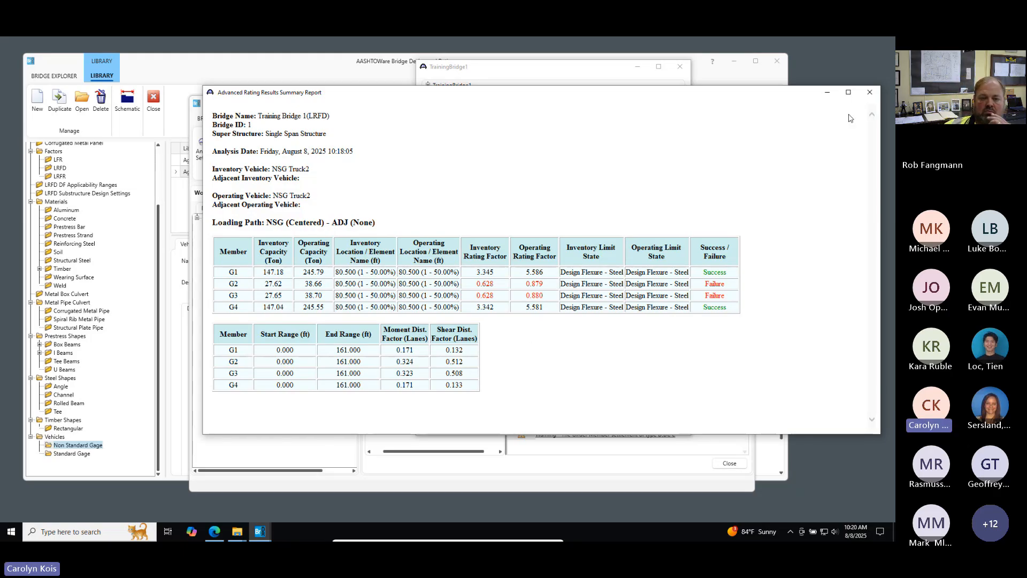
{"action": "left_click", "coordinate": [869, 92]}
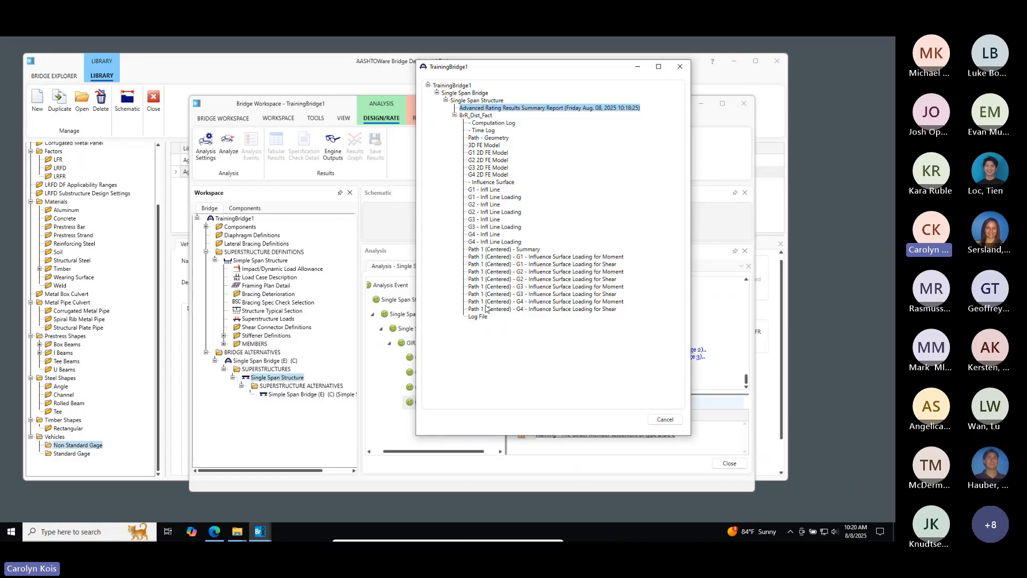
{"action": "left_click", "coordinate": [668, 419]}
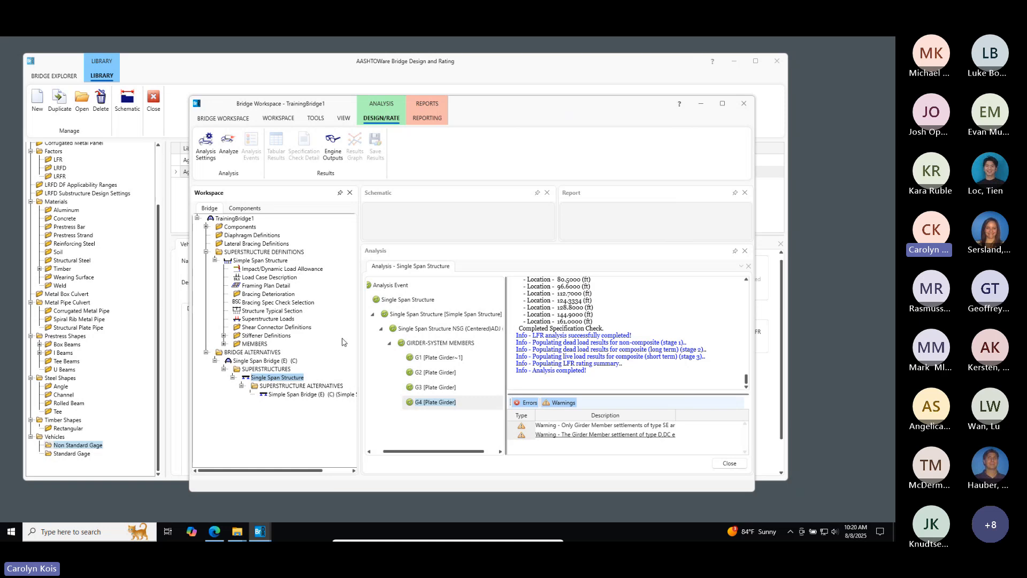
- Locate member G2's Plate Girder alternative and compare the result options available for it with those for Single Span Structure
{"action": "left_click", "coordinate": [224, 344]}
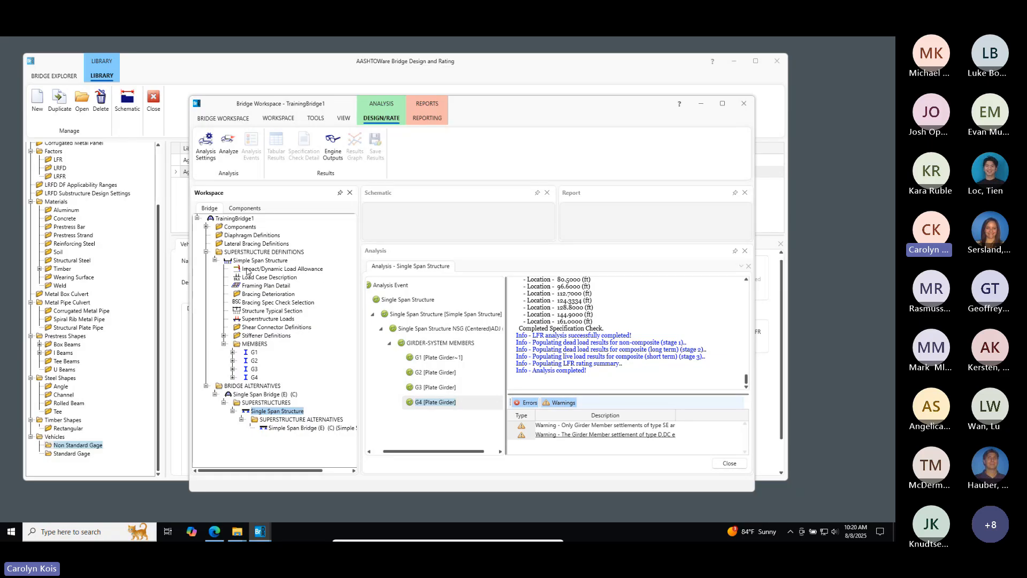
{"action": "left_click", "coordinate": [233, 361]}
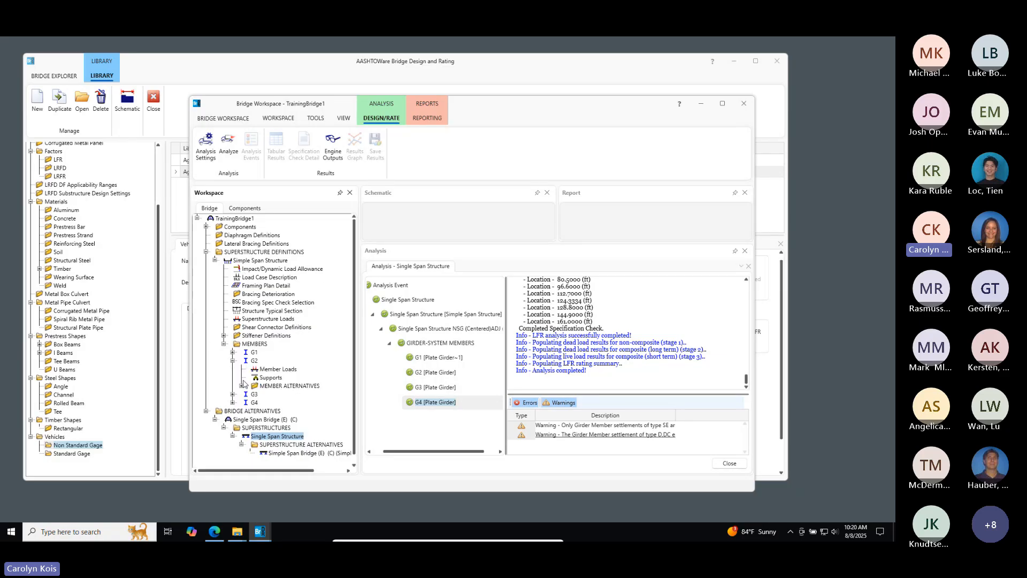
{"action": "left_click", "coordinate": [241, 386]}
{"action": "left_click", "coordinate": [282, 395]}
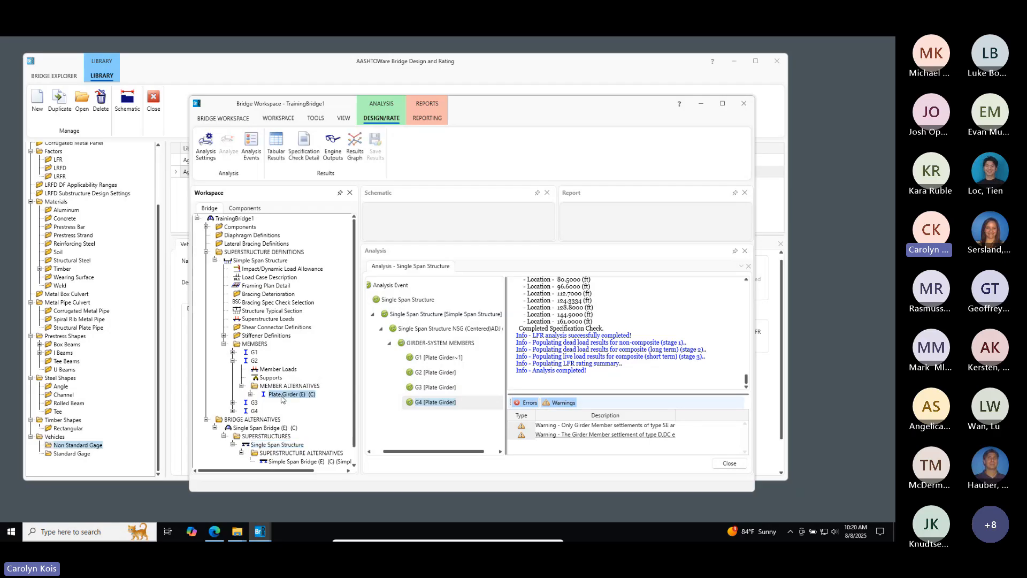
{"action": "scroll", "coordinate": [291, 358], "scroll_direction": "down", "scroll_amount": 1}
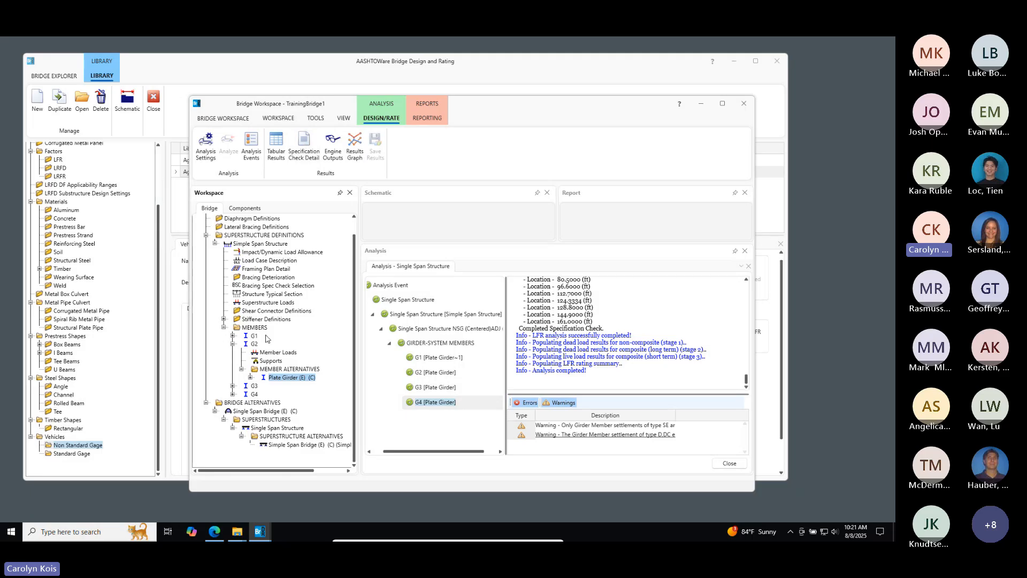
{"action": "left_click", "coordinate": [270, 429]}
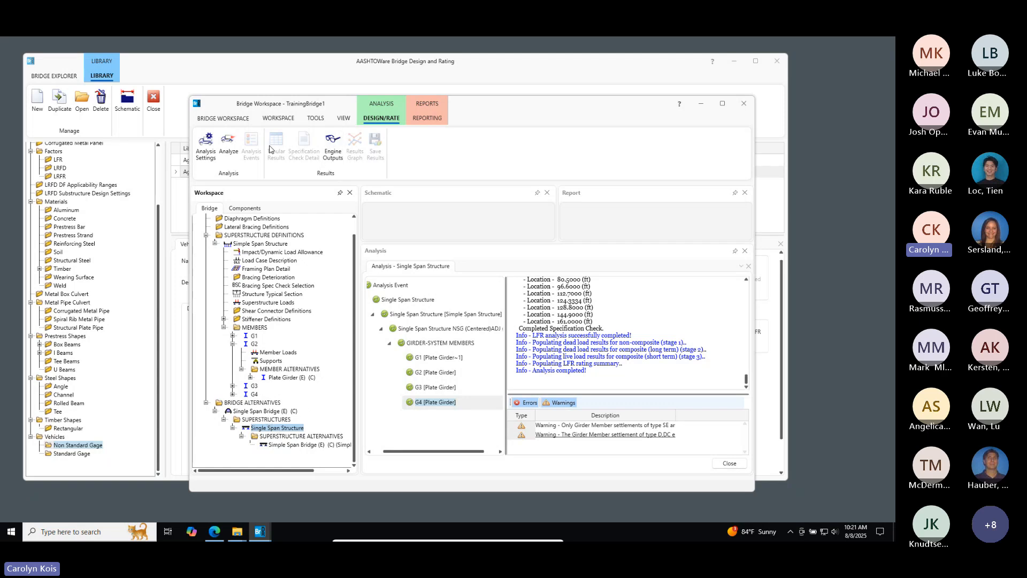
{"action": "left_click", "coordinate": [282, 378]}
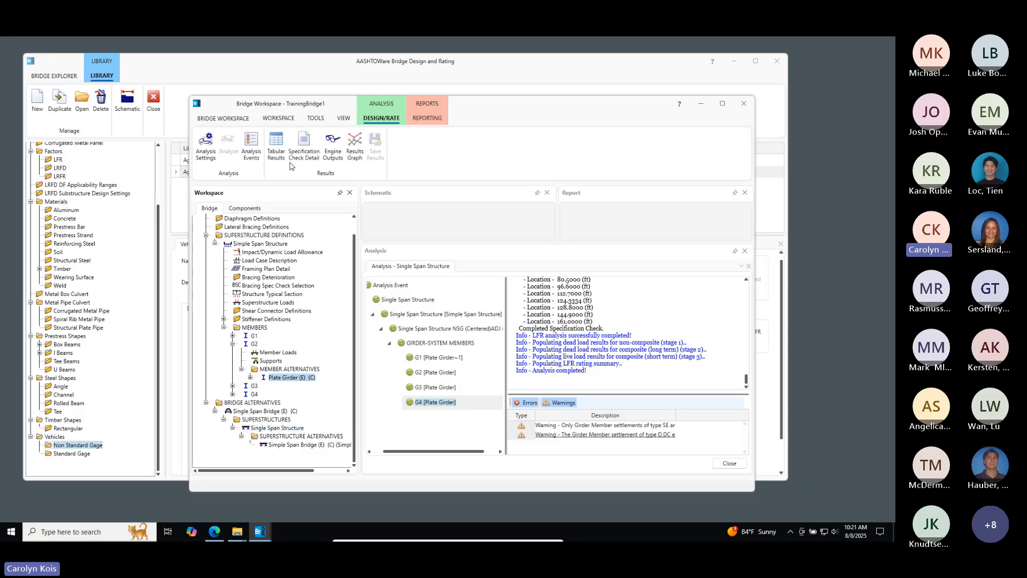
- Review the tabular rating results of G1's Plate Girder~1 alternative with a single rating level per row, and close them
{"action": "left_click", "coordinate": [233, 336]}
{"action": "left_click", "coordinate": [241, 361]}
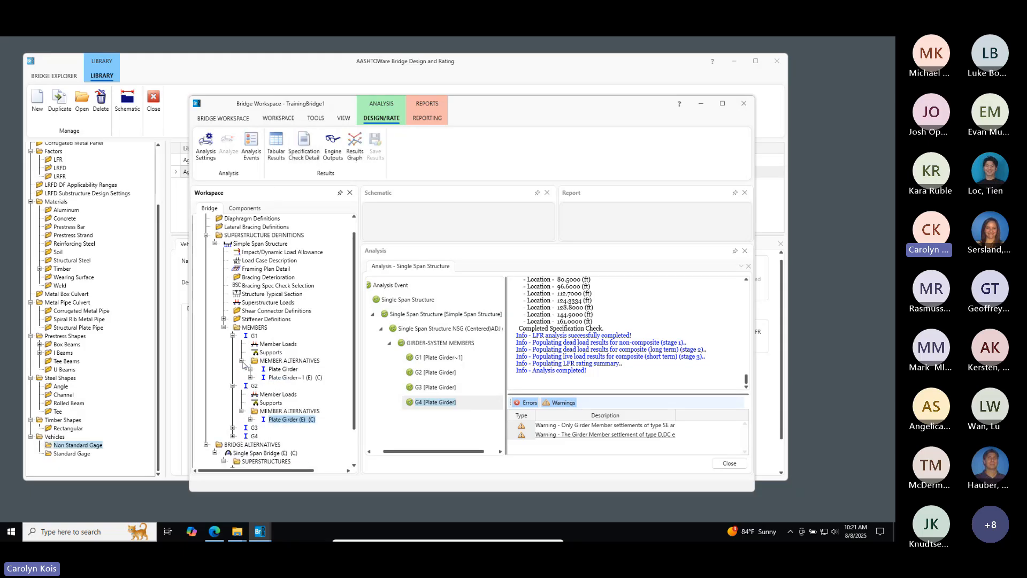
{"action": "left_click", "coordinate": [281, 378]}
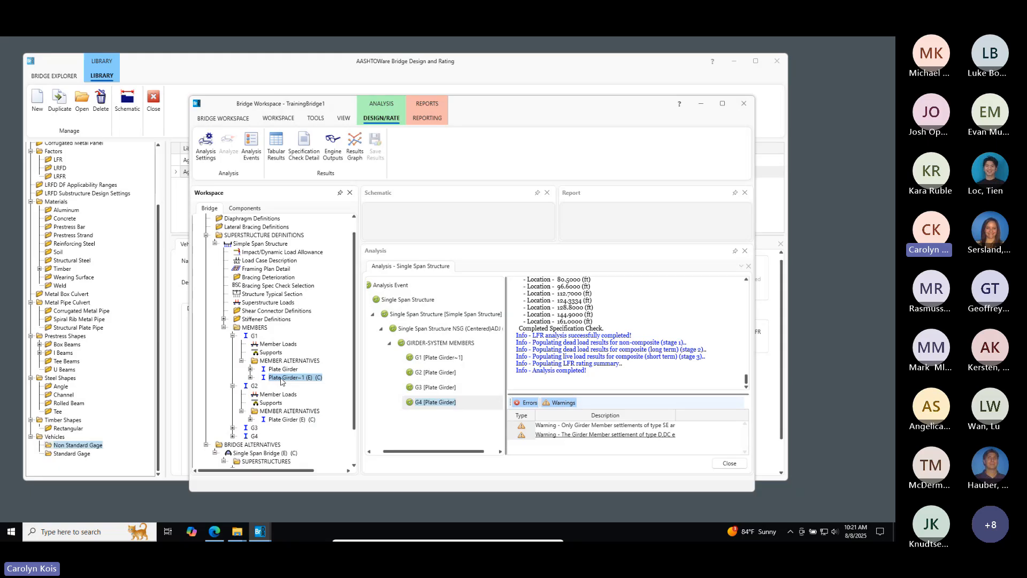
{"action": "left_click", "coordinate": [271, 146]}
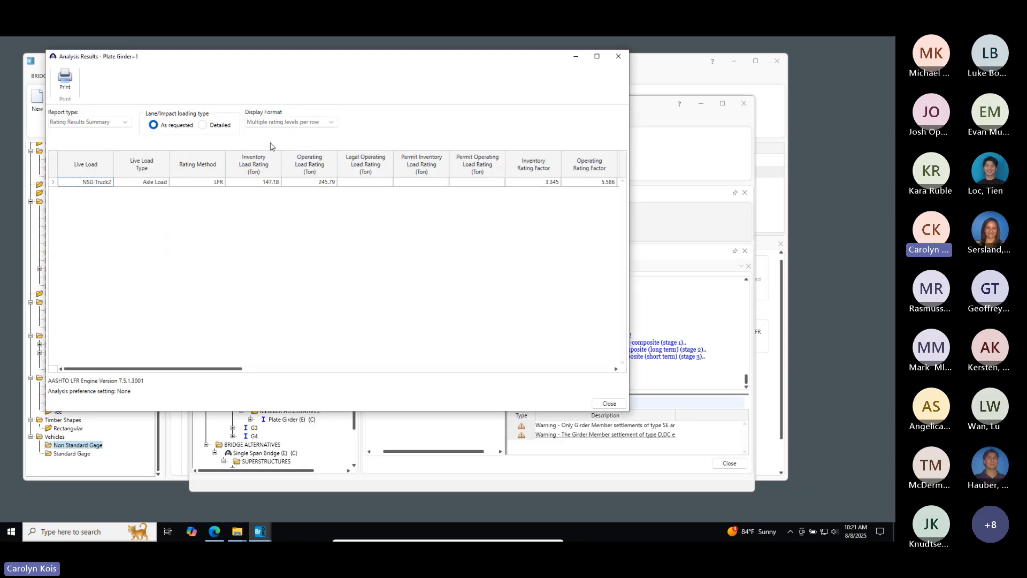
{"action": "left_click", "coordinate": [289, 122]}
{"action": "left_click", "coordinate": [293, 148]}
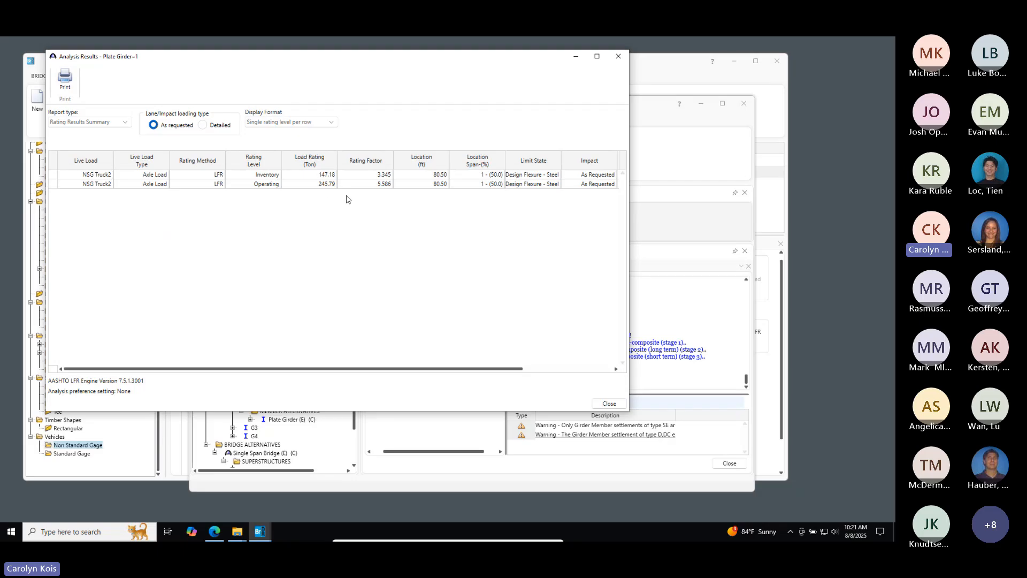
{"action": "left_click", "coordinate": [607, 404]}
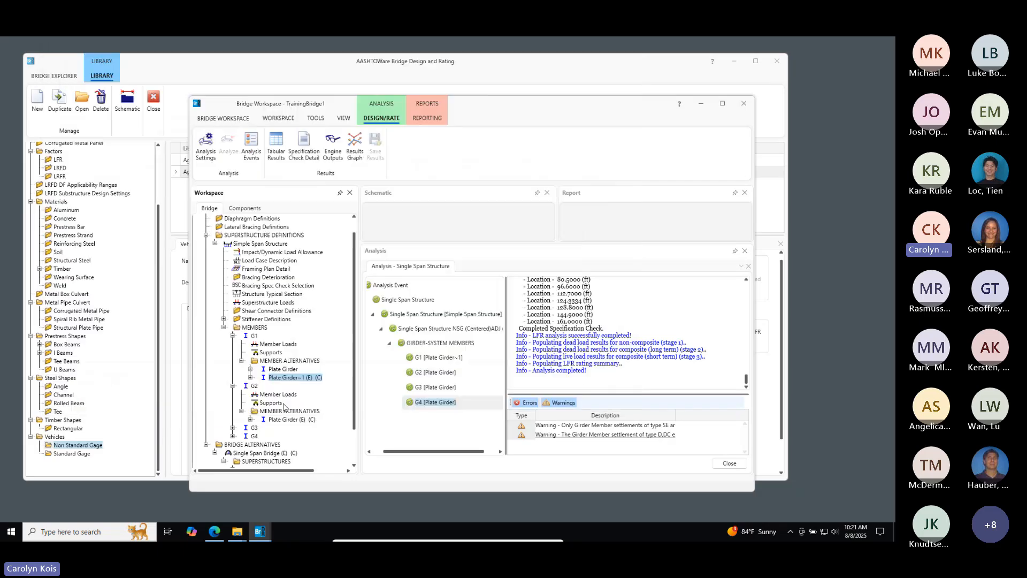
- Review the tabular rating results of G2's Plate Girder alternative with a single rating level per row, and close them
{"action": "left_click", "coordinate": [289, 419]}
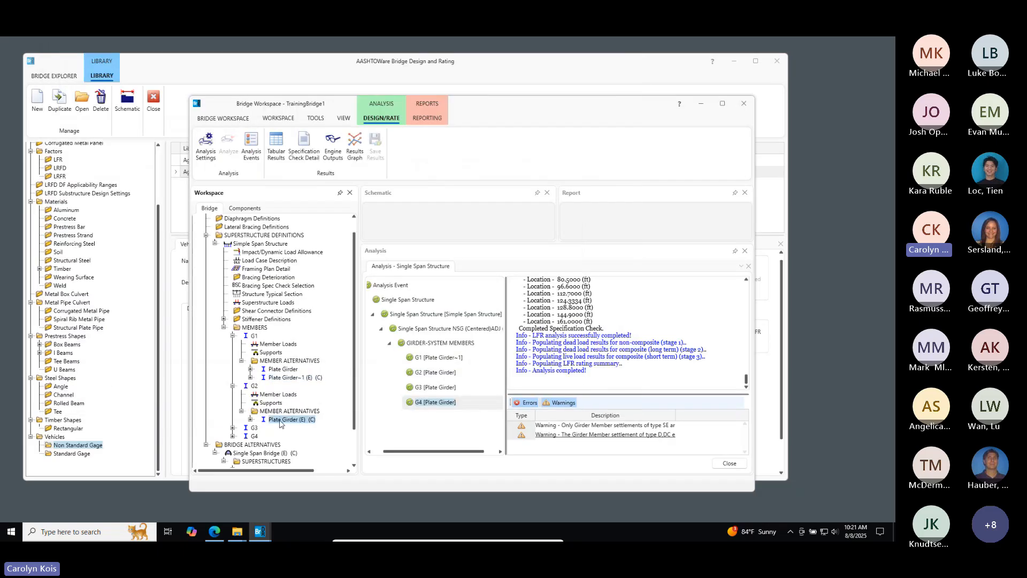
{"action": "left_click", "coordinate": [274, 146]}
{"action": "left_click", "coordinate": [288, 122]}
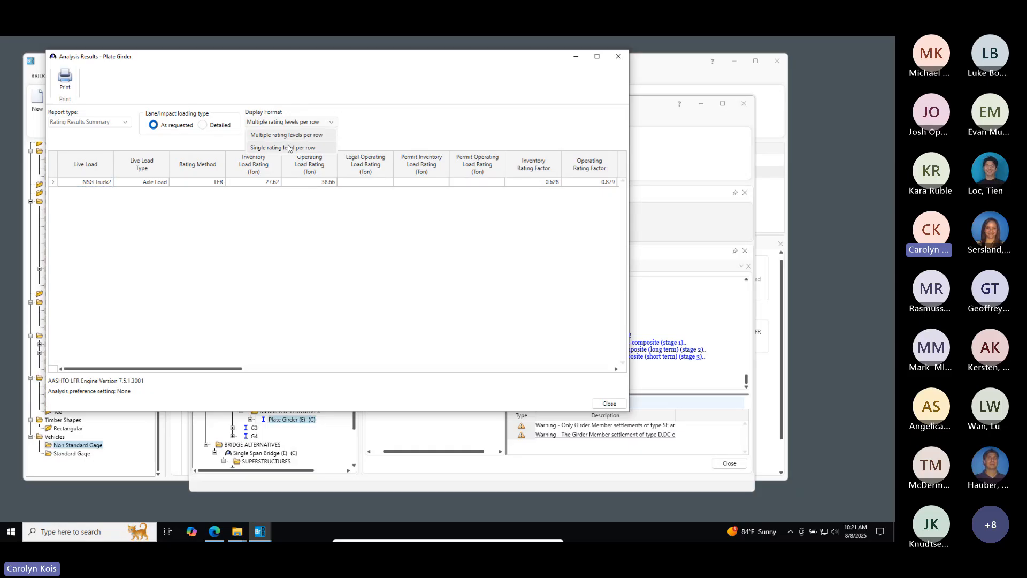
{"action": "left_click", "coordinate": [288, 146]}
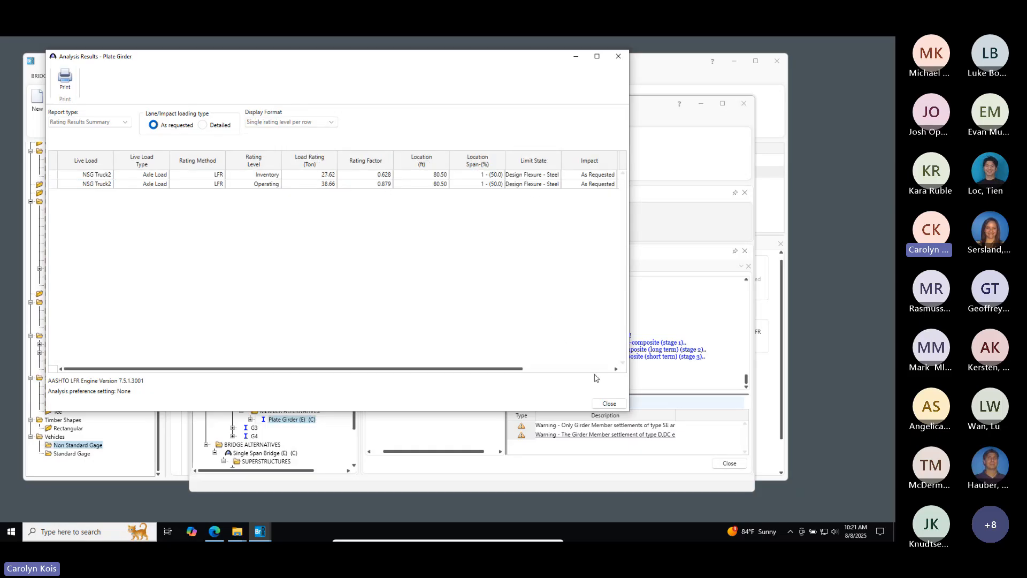
{"action": "left_click", "coordinate": [601, 405]}
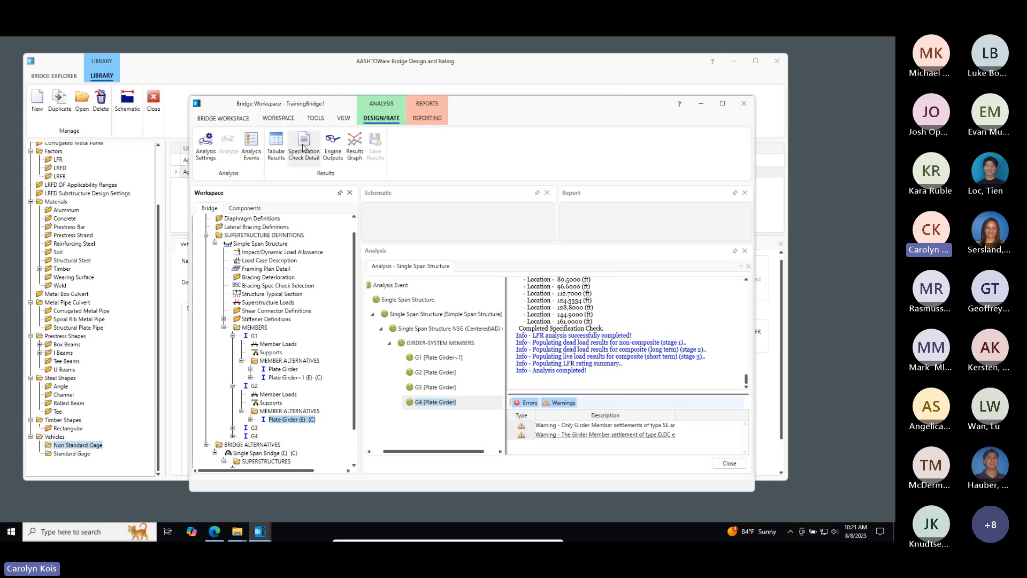
- Collapse G1 and list the Stage 3 specification checks of G2's Plate Girder at Span 1 - 48.30 ft
{"action": "left_click", "coordinate": [233, 336]}
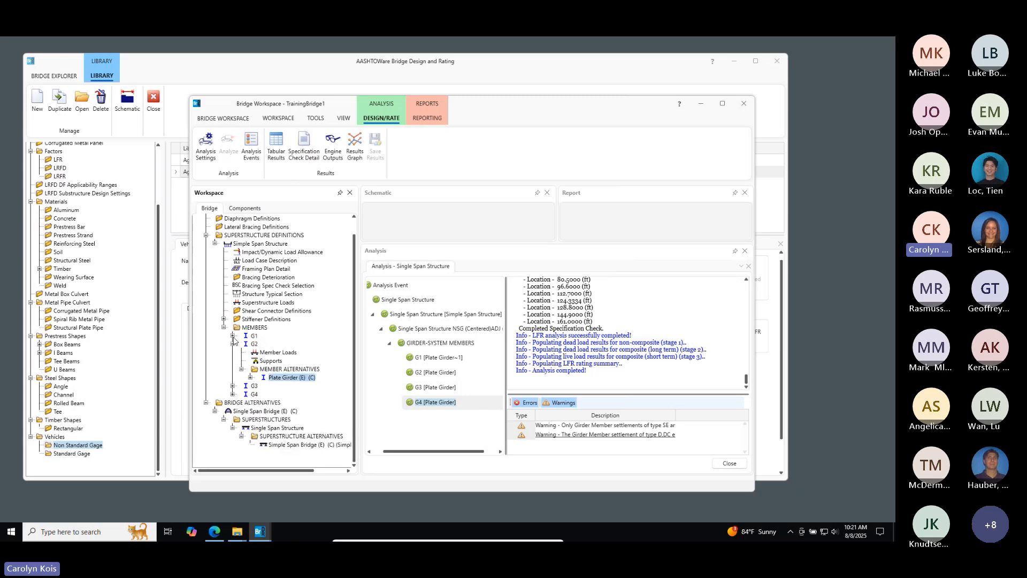
{"action": "left_click", "coordinate": [303, 141]}
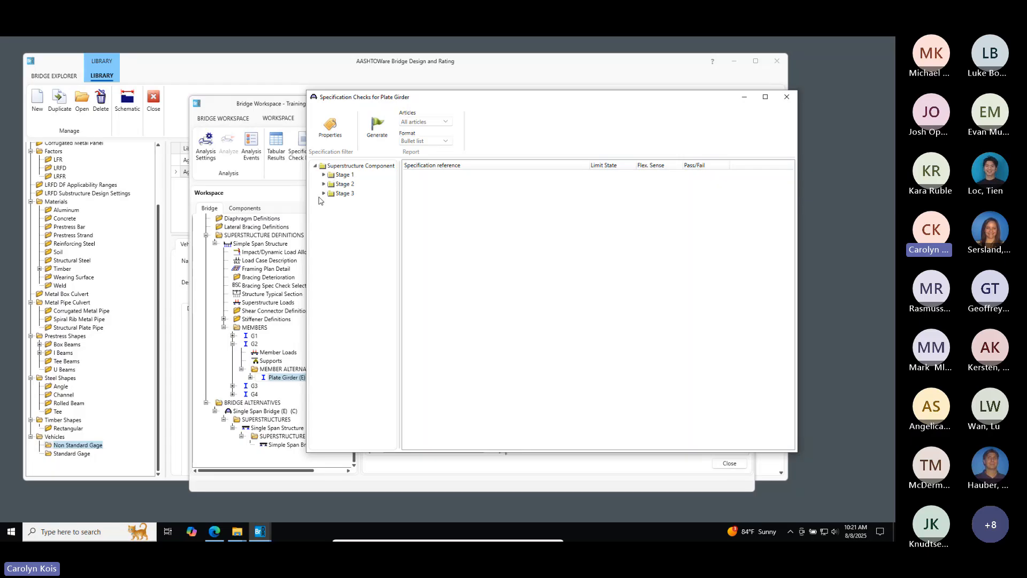
{"action": "left_click", "coordinate": [324, 194]}
{"action": "left_click", "coordinate": [332, 202]}
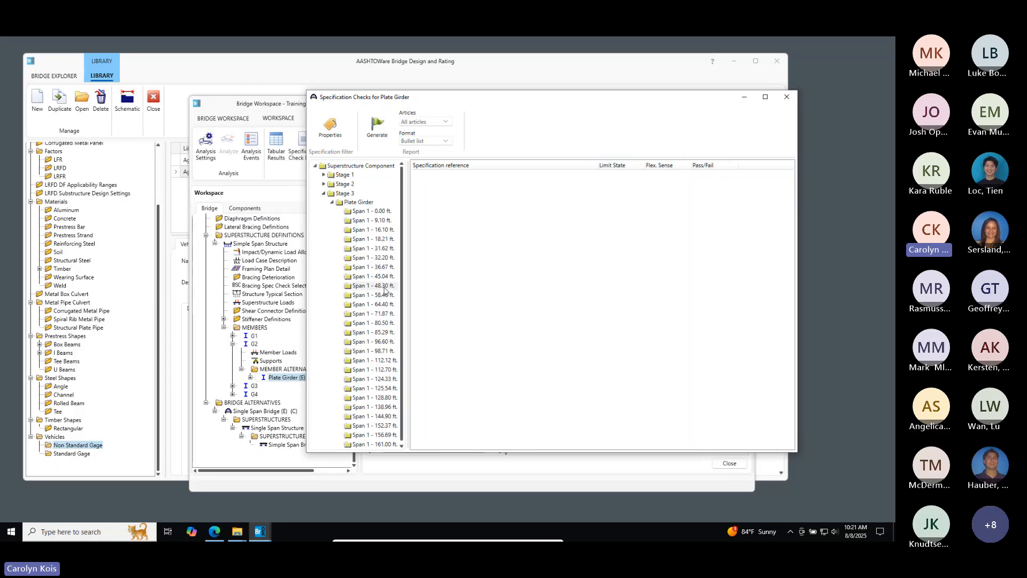
{"action": "left_click", "coordinate": [384, 303]}
- Read through the 10.48.8 LFD Shear Calculations detail for G2's Plate Girder, and close it and the specification checks
{"action": "double_click", "coordinate": [502, 263]}
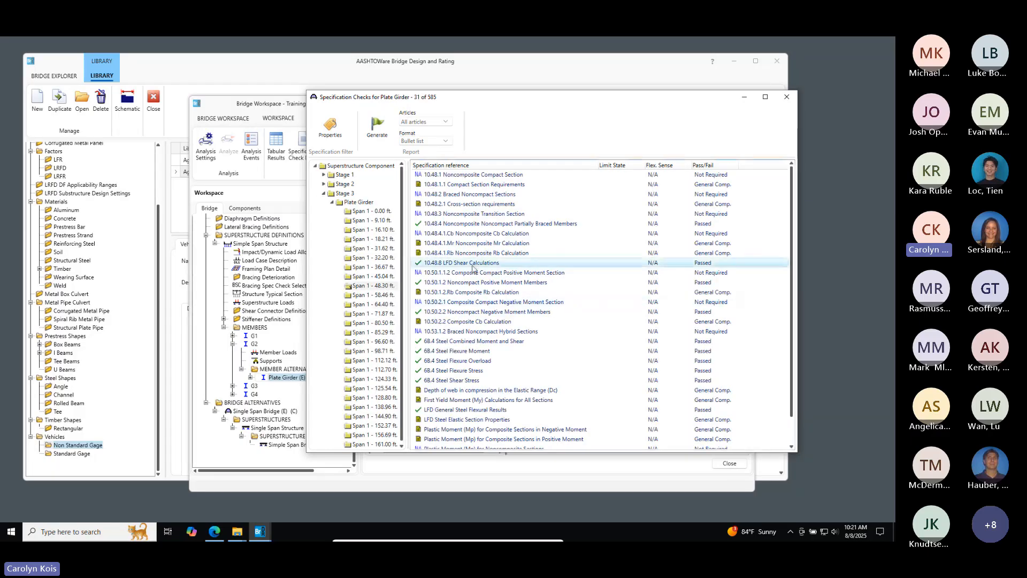
{"action": "scroll", "coordinate": [533, 277], "scroll_direction": "down", "scroll_amount": 2}
{"action": "scroll", "coordinate": [533, 276], "scroll_direction": "down", "scroll_amount": 6}
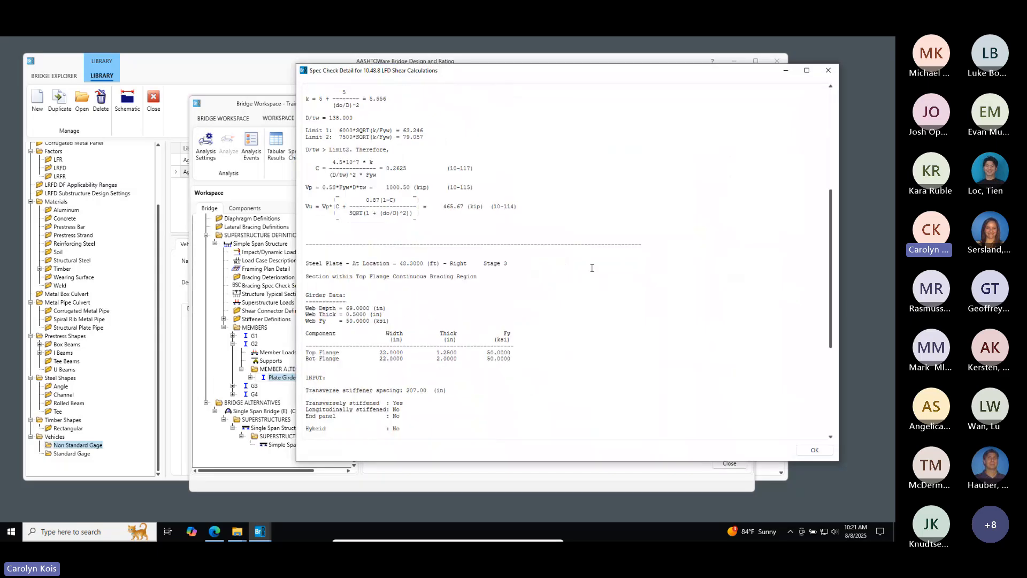
{"action": "scroll", "coordinate": [590, 291], "scroll_direction": "down", "scroll_amount": 4}
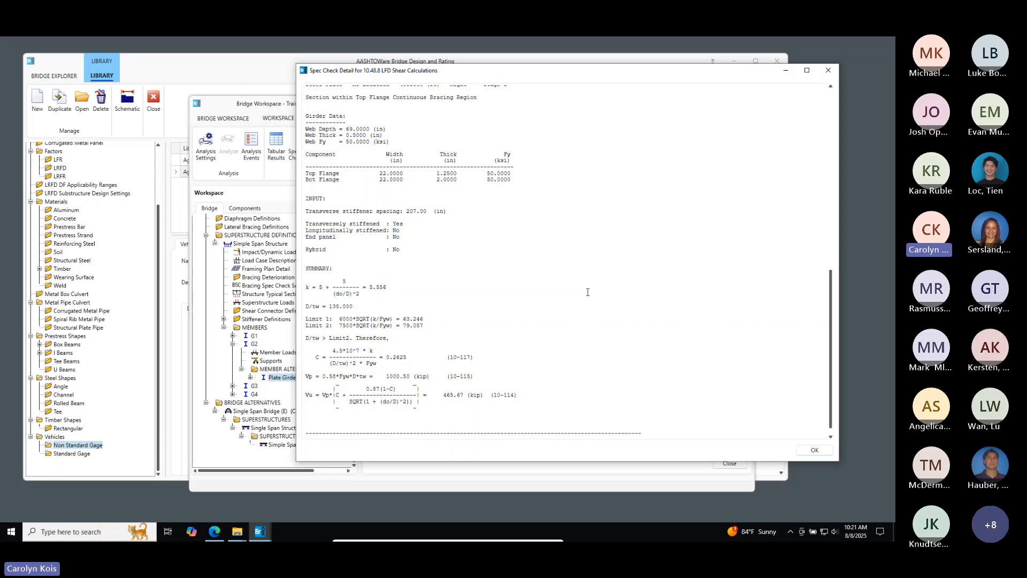
{"action": "scroll", "coordinate": [588, 292], "scroll_direction": "down", "scroll_amount": 1}
{"action": "scroll", "coordinate": [587, 293], "scroll_direction": "up", "scroll_amount": 14}
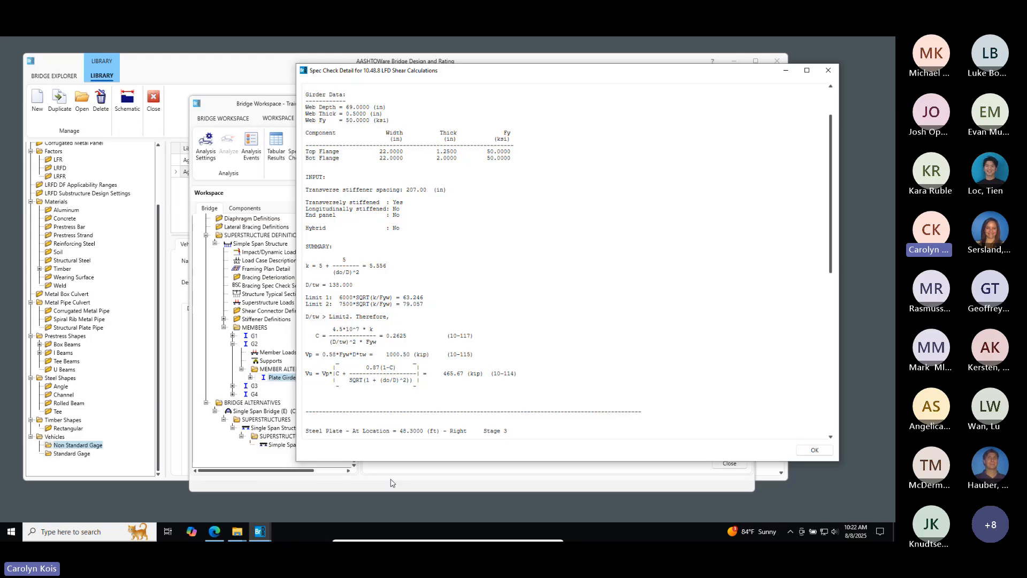
{"action": "left_click", "coordinate": [828, 71]}
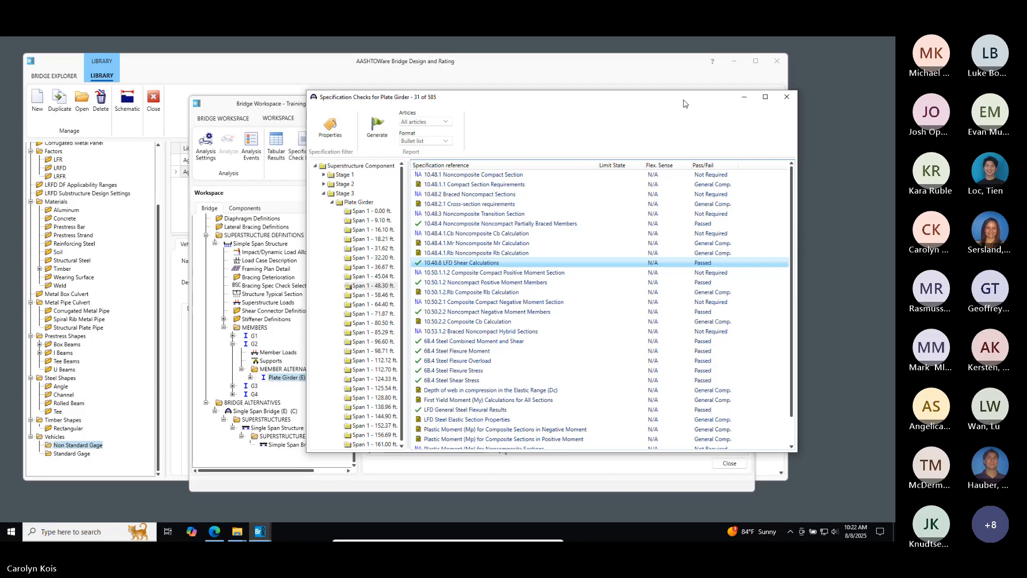
{"action": "left_click", "coordinate": [786, 97]}
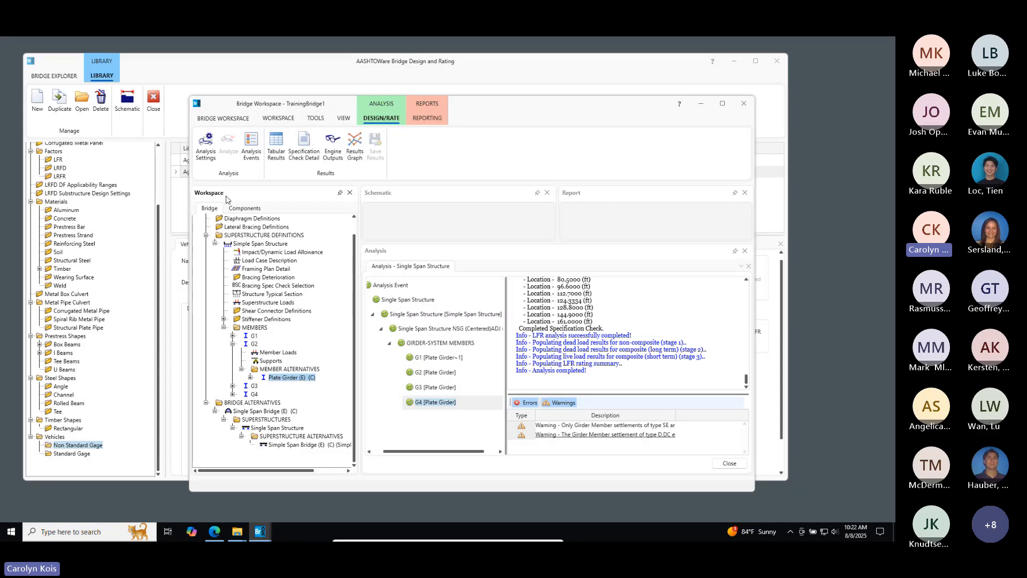
- View the tabular rating results of G3's Plate Girder alternative and then its specification checks, closing each
{"action": "scroll", "coordinate": [244, 248], "scroll_direction": "up", "scroll_amount": 1}
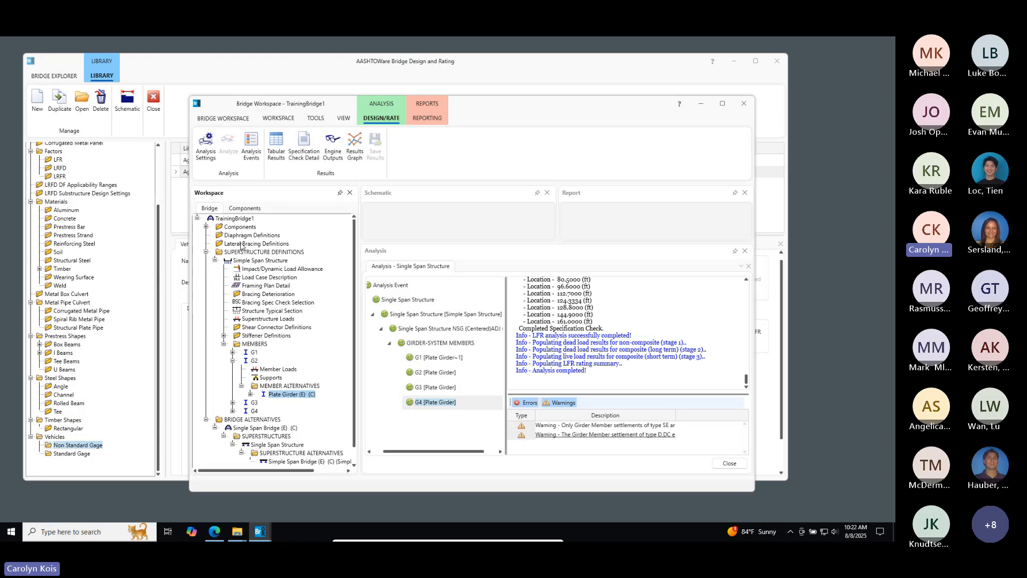
{"action": "scroll", "coordinate": [270, 411], "scroll_direction": "down", "scroll_amount": 1}
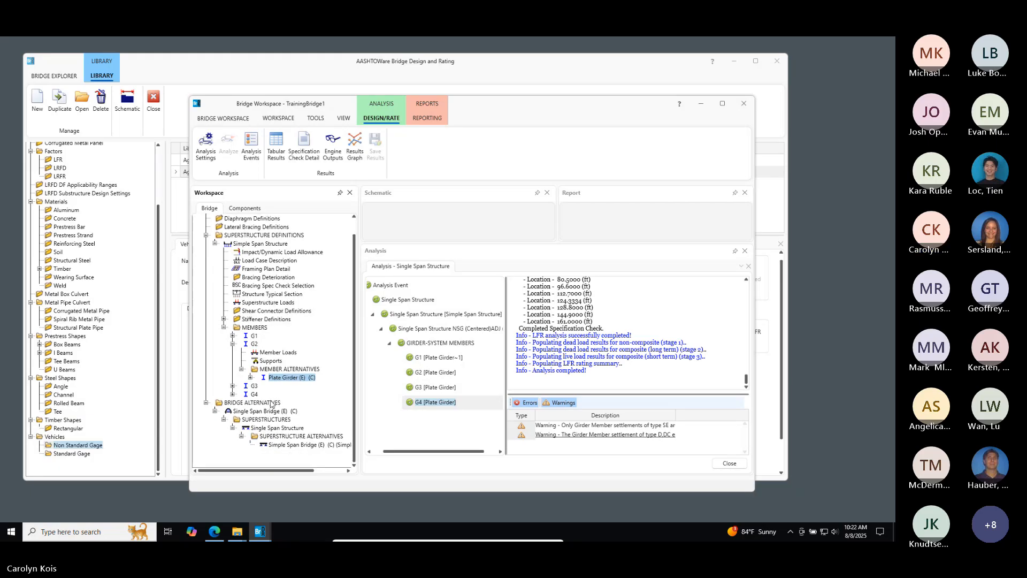
{"action": "left_click", "coordinate": [232, 385]}
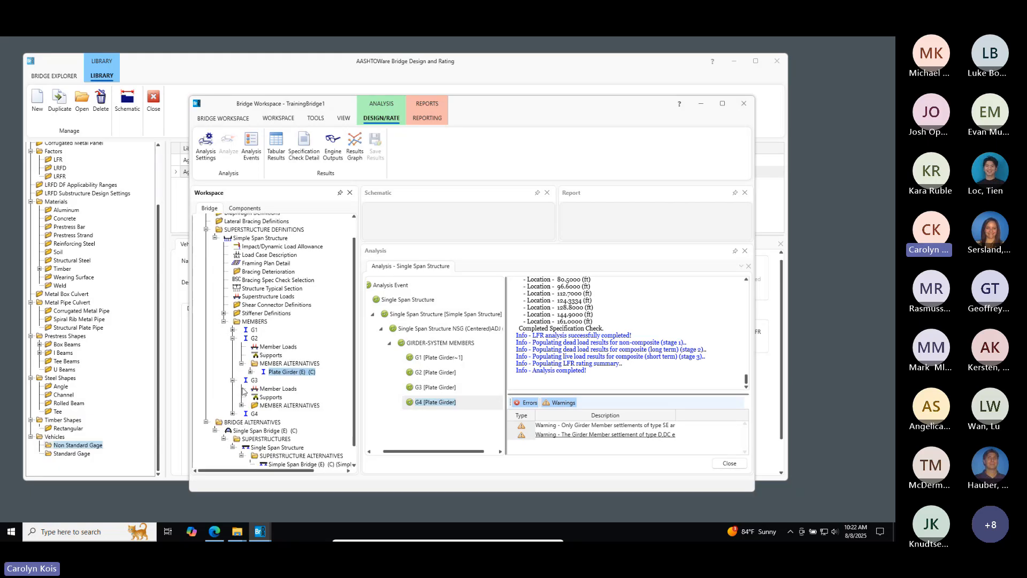
{"action": "left_click", "coordinate": [242, 405]}
{"action": "left_click", "coordinate": [288, 413]}
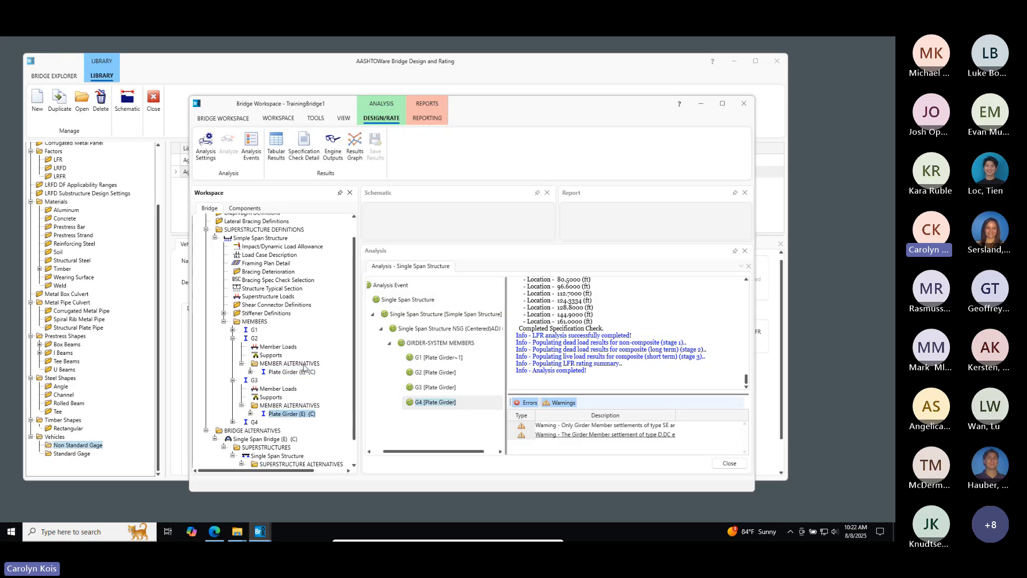
{"action": "left_click", "coordinate": [276, 145]}
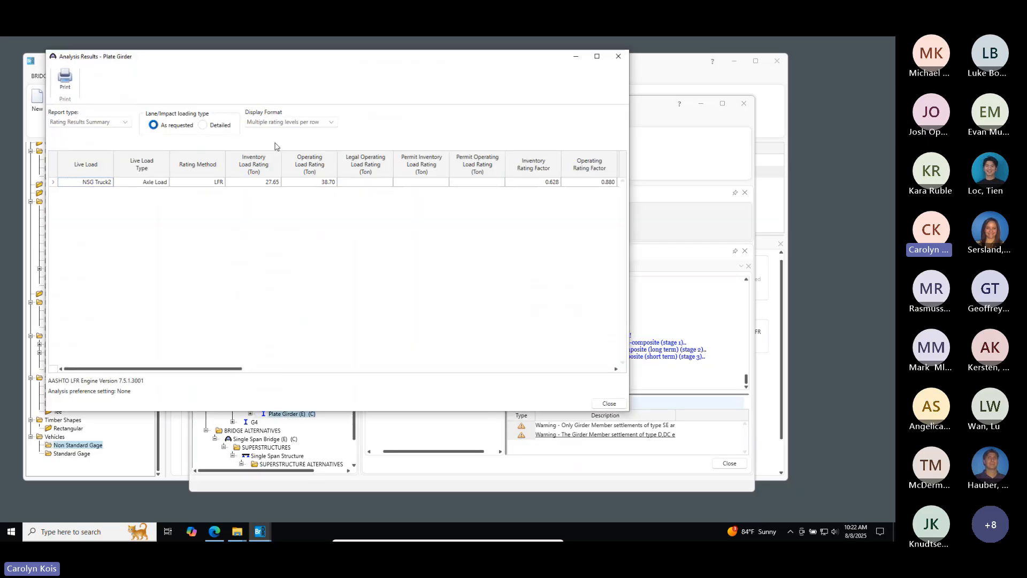
{"action": "left_click", "coordinate": [618, 56]}
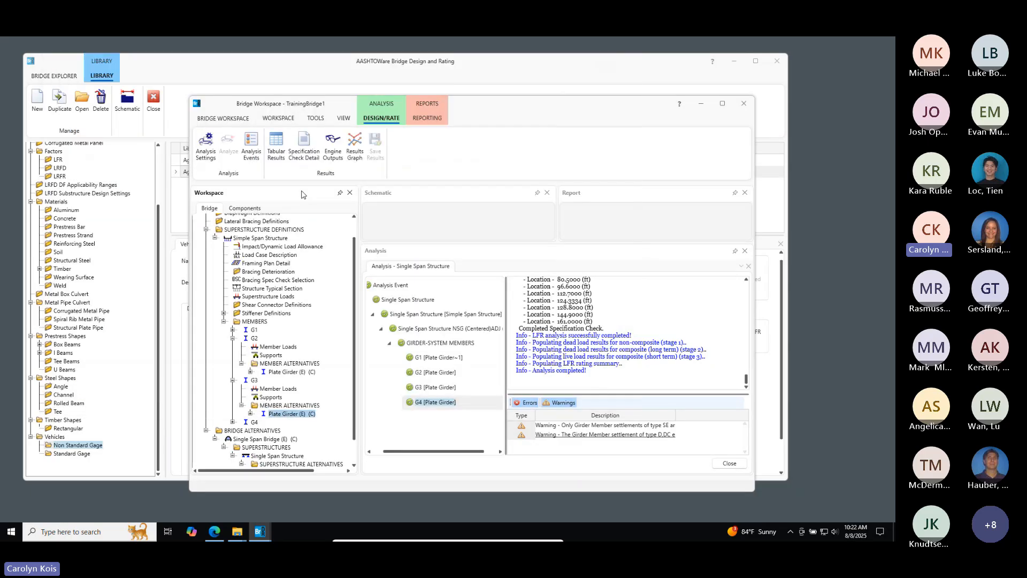
{"action": "left_click", "coordinate": [304, 145]}
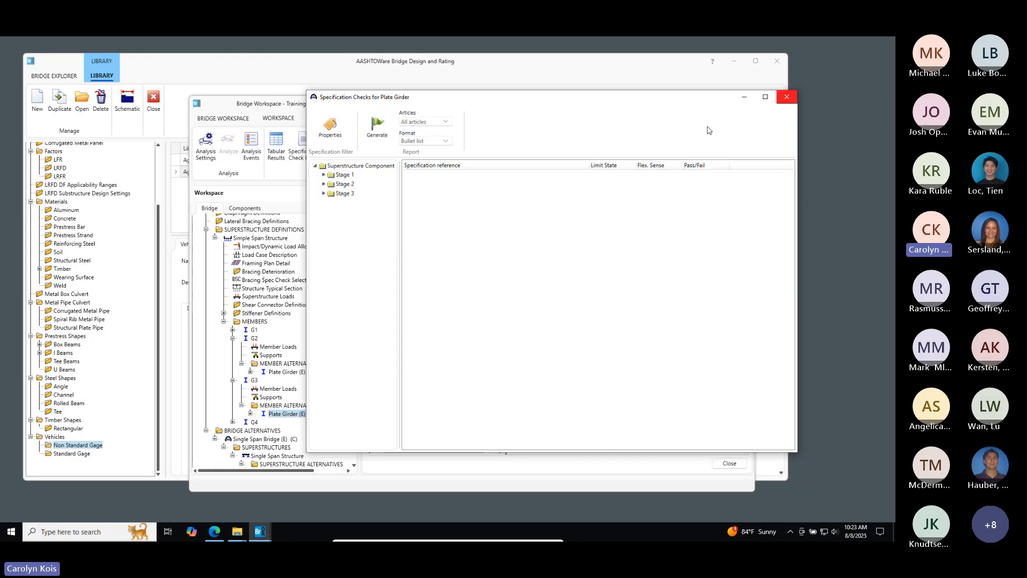
{"action": "left_click", "coordinate": [787, 97]}
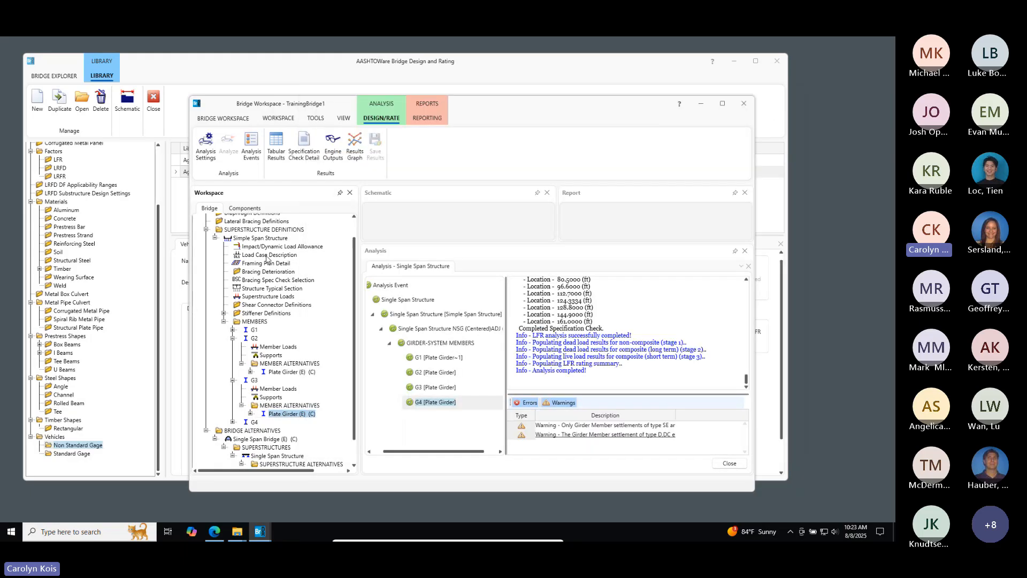
- View the Advanced Rating Results Summary Report in the engine outputs of the bridge alternative's Single Span Structure, and close both windows
{"action": "scroll", "coordinate": [290, 353], "scroll_direction": "down", "scroll_amount": 1}
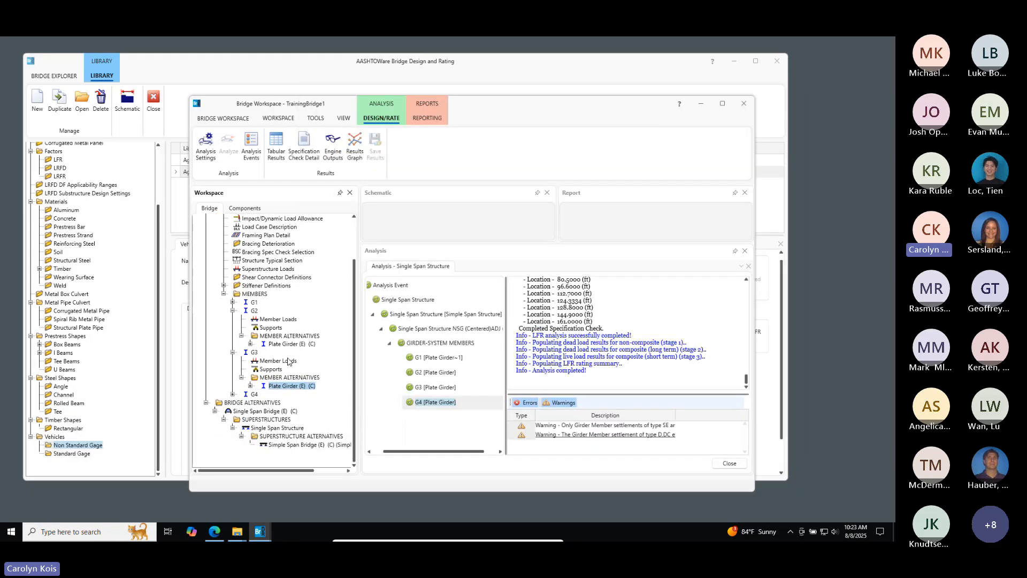
{"action": "left_click", "coordinate": [263, 428]}
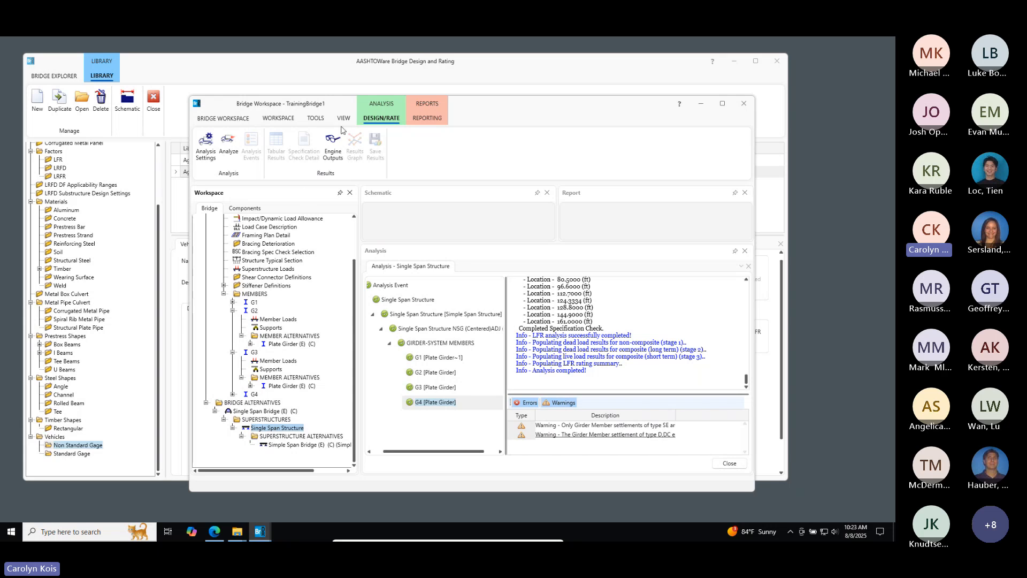
{"action": "left_click", "coordinate": [333, 142]}
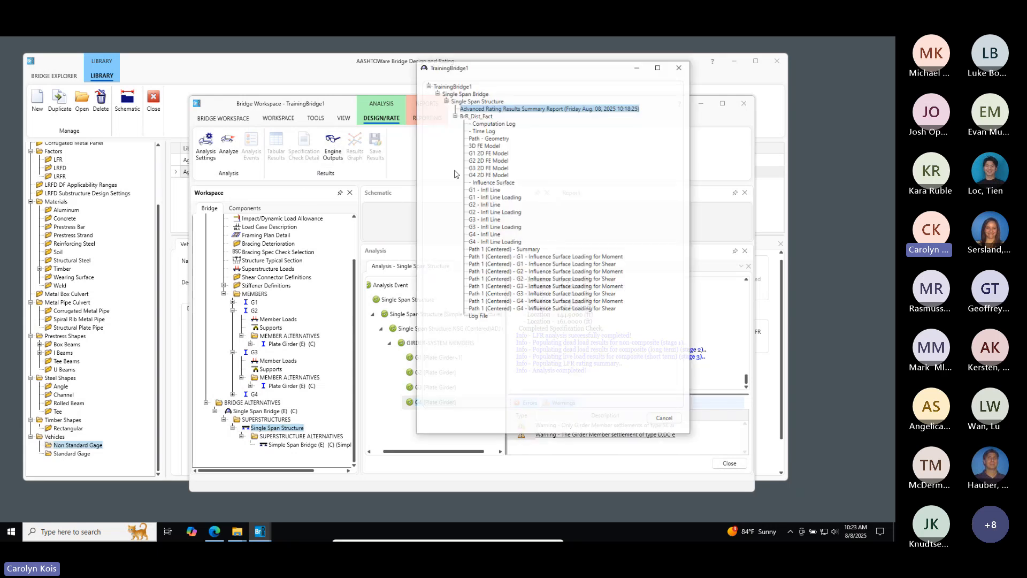
{"action": "double_click", "coordinate": [495, 108]}
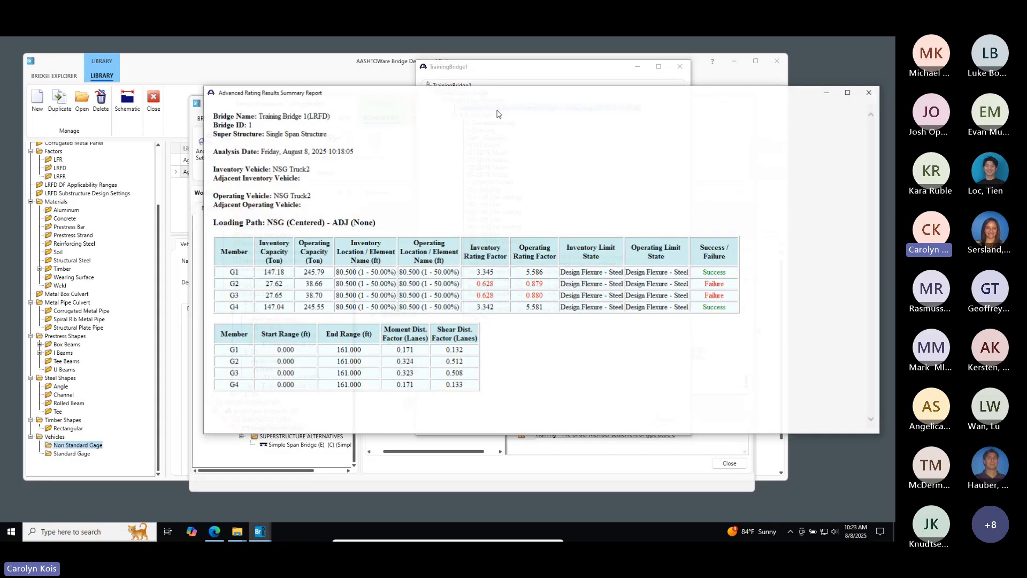
{"action": "left_click", "coordinate": [869, 94]}
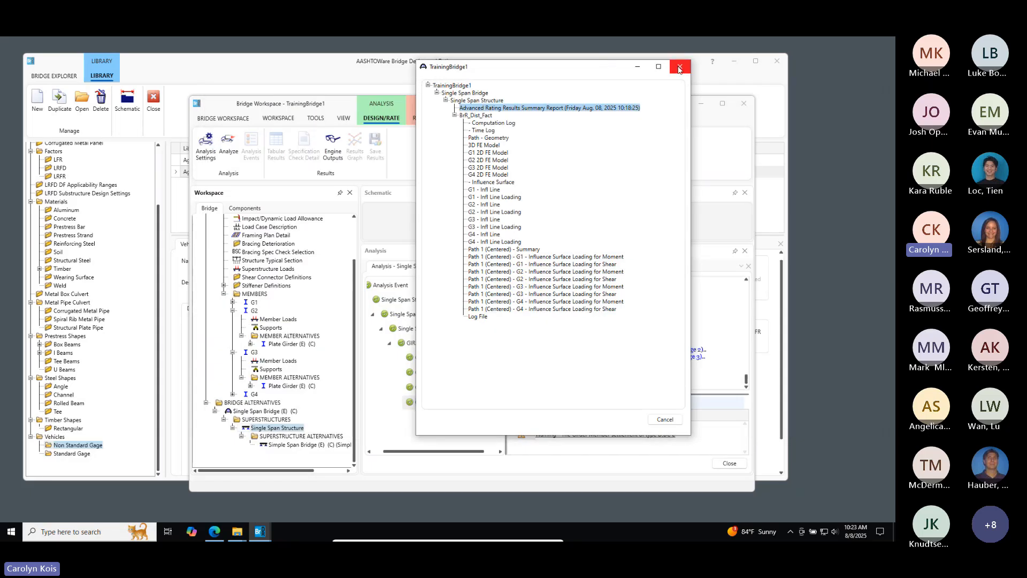
{"action": "left_click", "coordinate": [679, 68]}
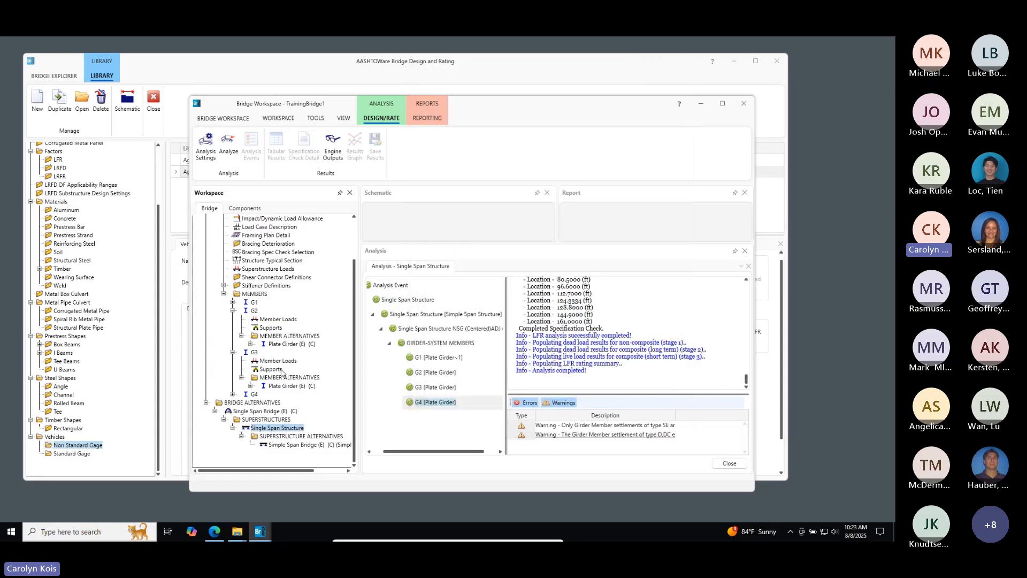
- Close the vehicle library to return to the bridge list, and bring the TrainingBridge1 workspace back to the front
{"action": "scroll", "coordinate": [276, 368], "scroll_direction": "up", "scroll_amount": 2}
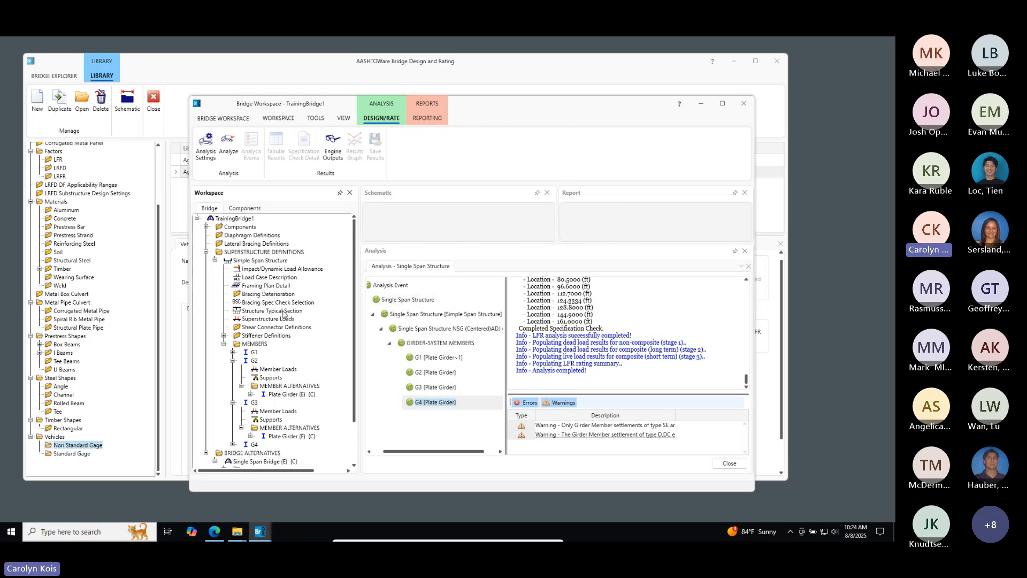
{"action": "left_click", "coordinate": [153, 99]}
{"action": "left_click", "coordinate": [153, 99]}
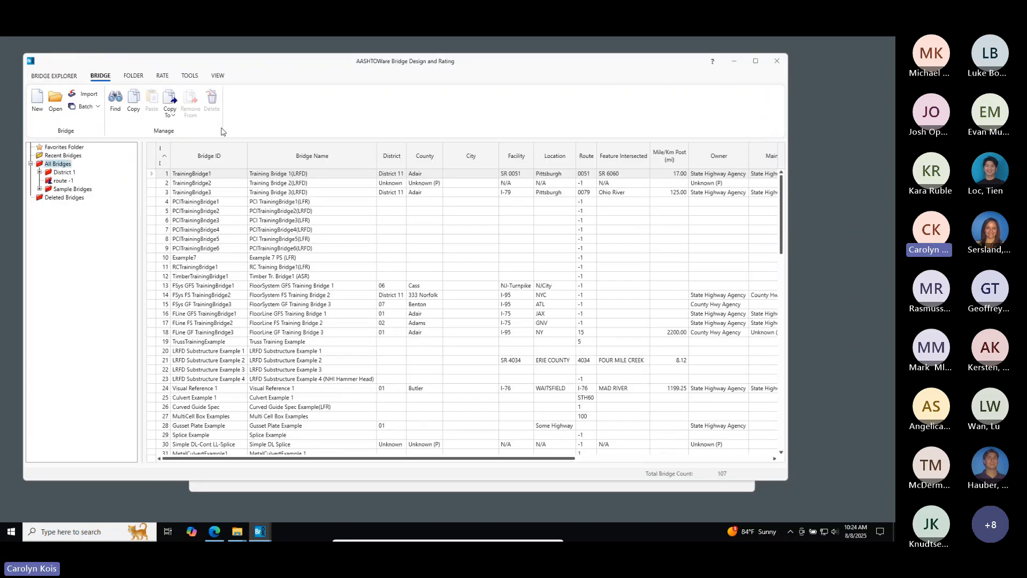
{"action": "left_click", "coordinate": [389, 488]}
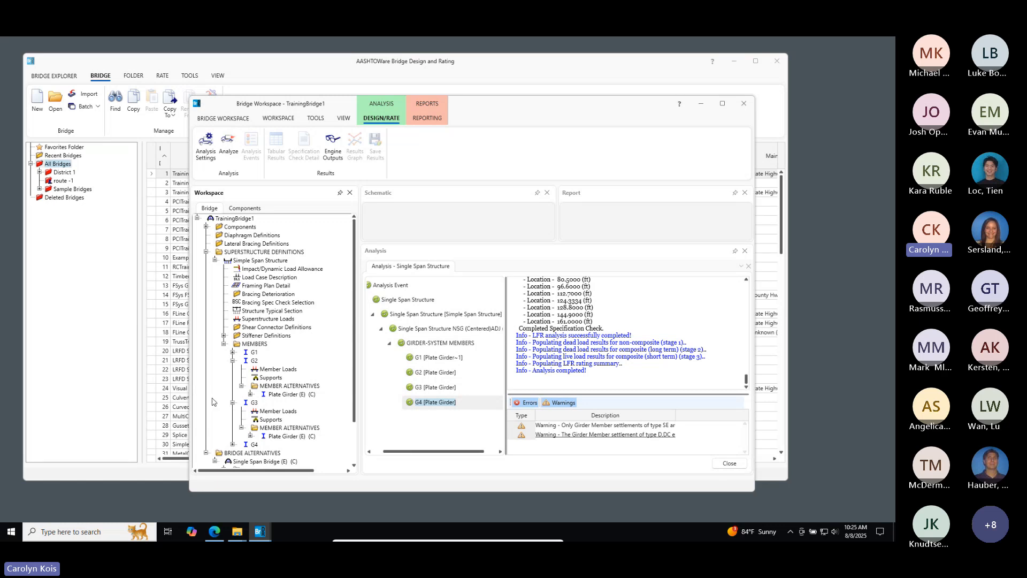
{"action": "scroll", "coordinate": [250, 415], "scroll_direction": "down", "scroll_amount": 3}
{"action": "scroll", "coordinate": [251, 412], "scroll_direction": "up", "scroll_amount": 3}
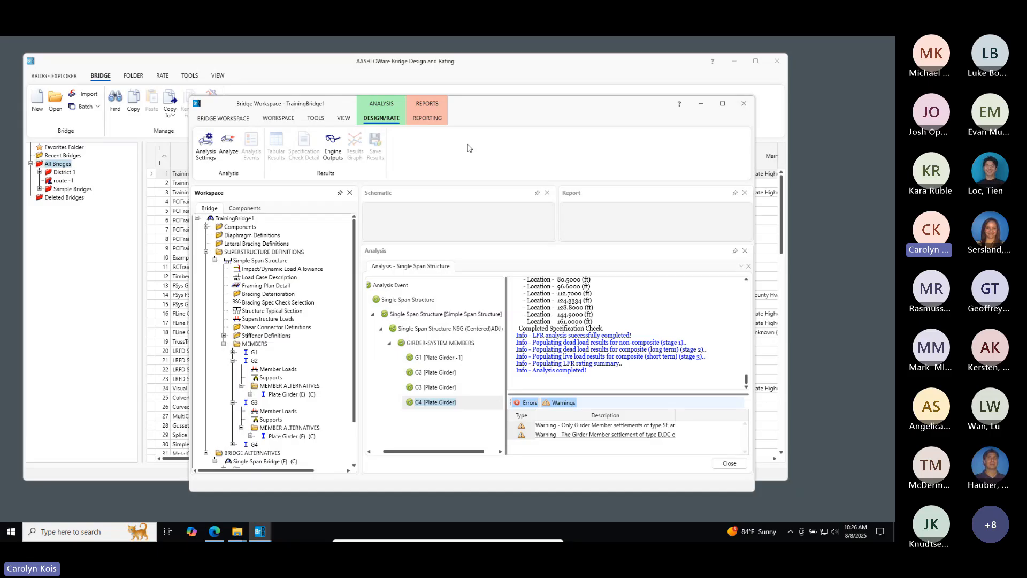
- View and close the engine outputs list of G2's Plate Girder, and try to open its results graph
{"action": "left_click", "coordinate": [275, 395]}
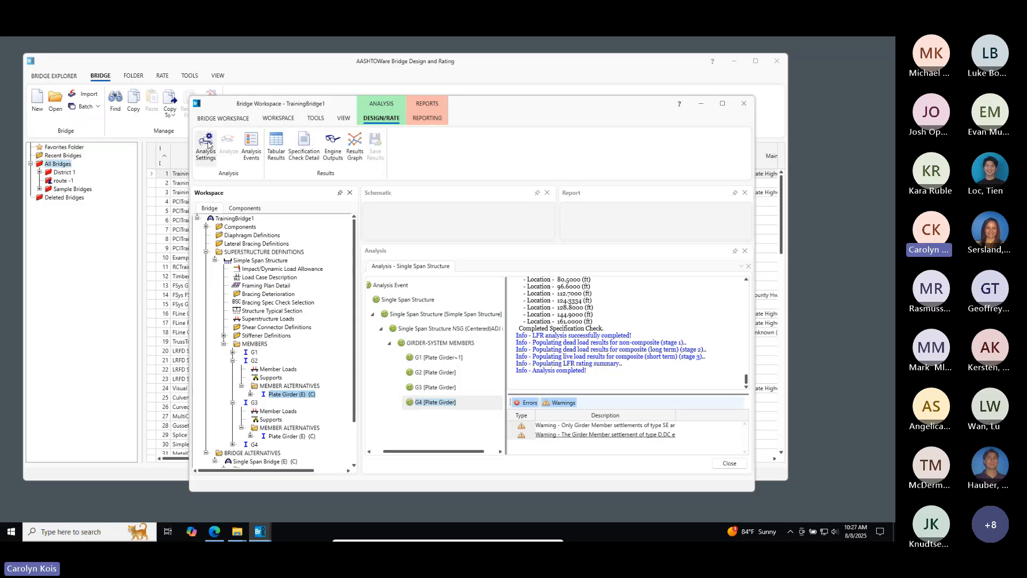
{"action": "scroll", "coordinate": [318, 321], "scroll_direction": "down", "scroll_amount": 2}
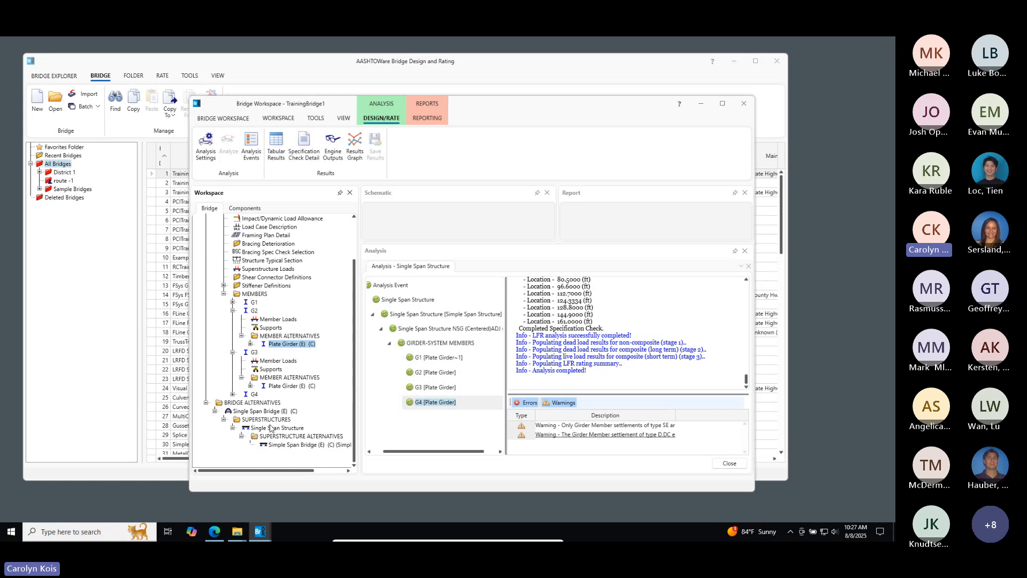
{"action": "scroll", "coordinate": [288, 350], "scroll_direction": "up", "scroll_amount": 2}
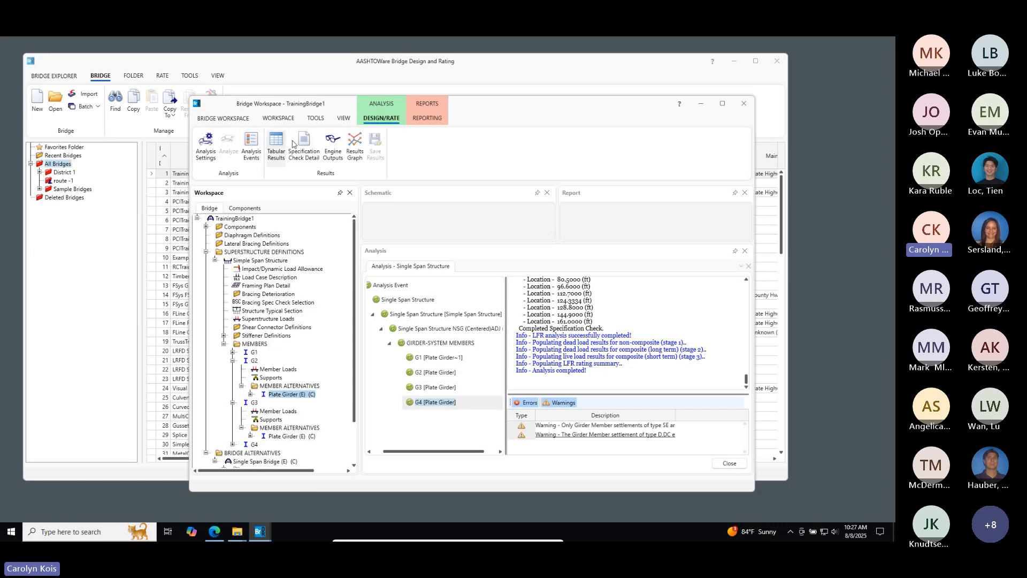
{"action": "left_click", "coordinate": [330, 144]}
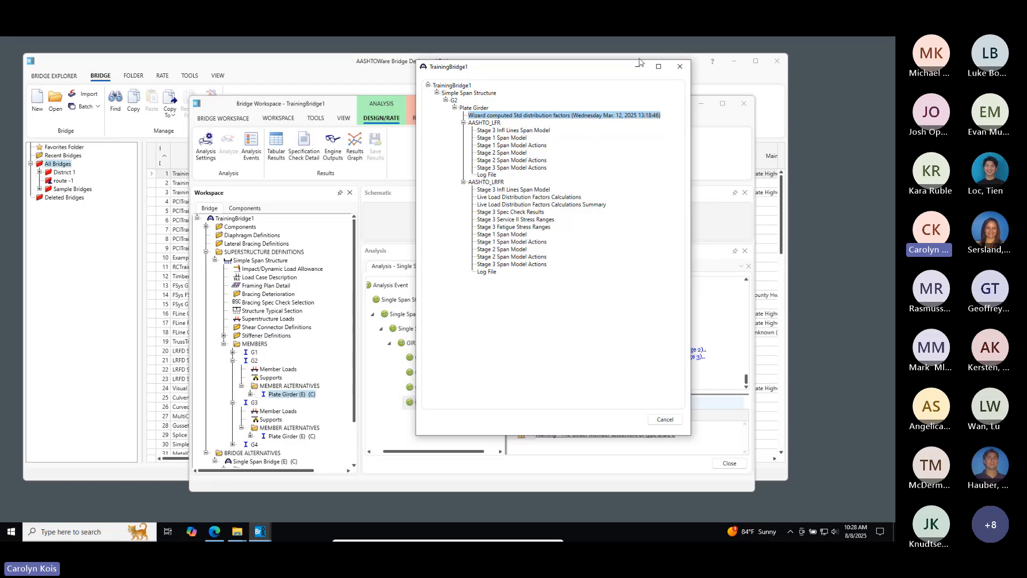
{"action": "left_click", "coordinate": [682, 66]}
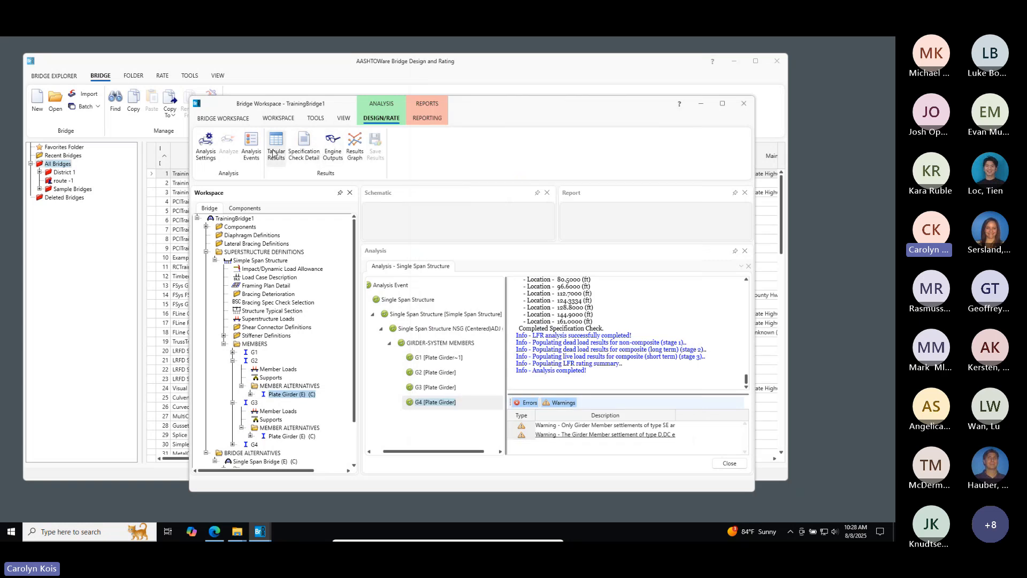
{"action": "left_click", "coordinate": [361, 143]}
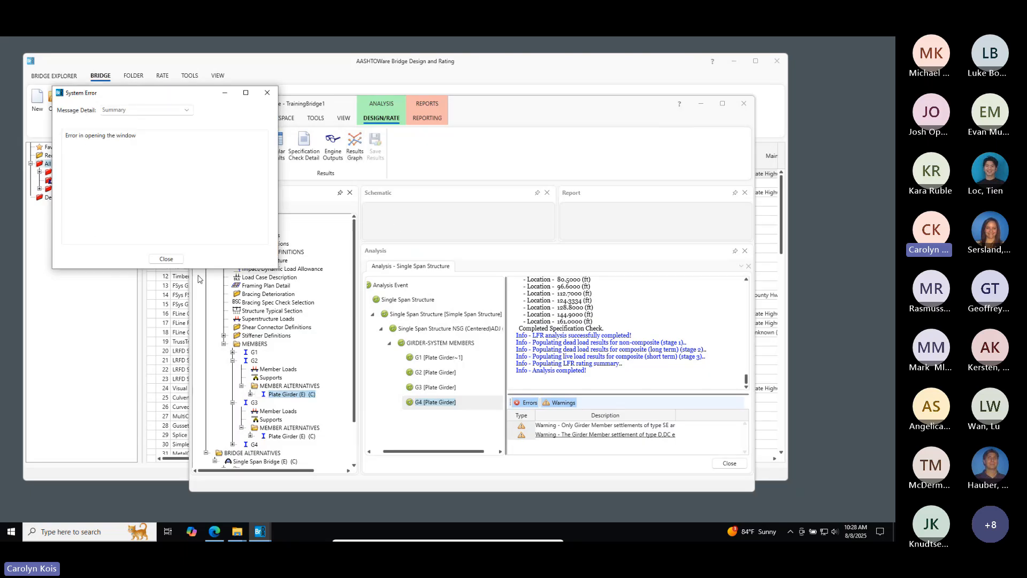
{"action": "left_click", "coordinate": [166, 259]}
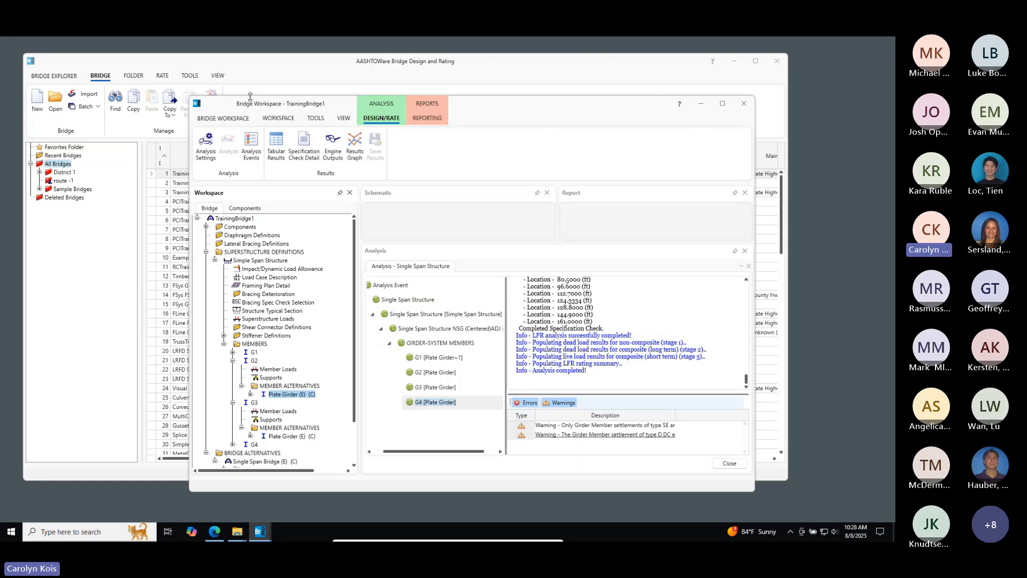
- Close the TrainingBridge1 workspace, saving its changes and continuing past the bridge validation report
{"action": "left_click", "coordinate": [743, 105]}
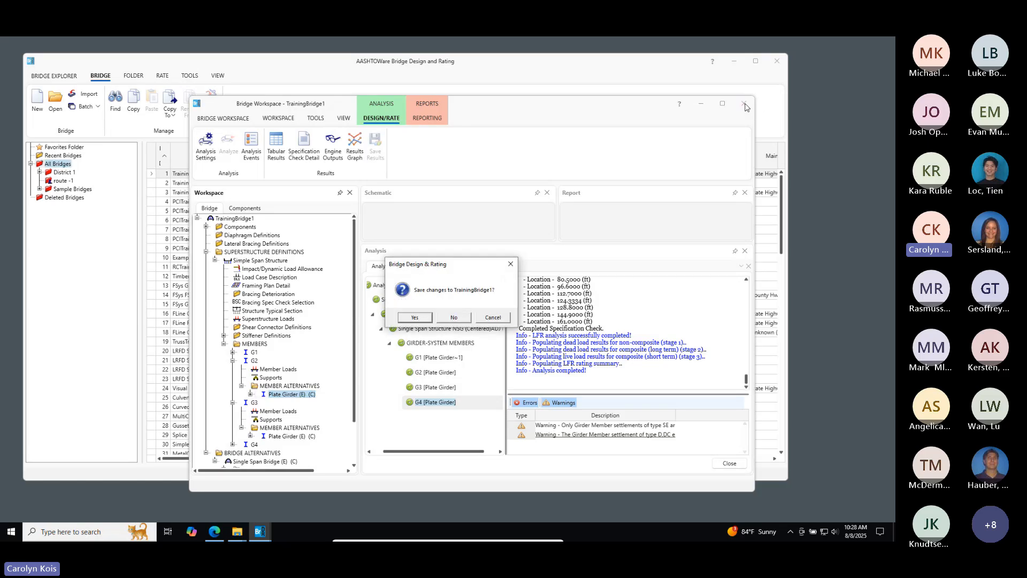
{"action": "left_click", "coordinate": [414, 317]}
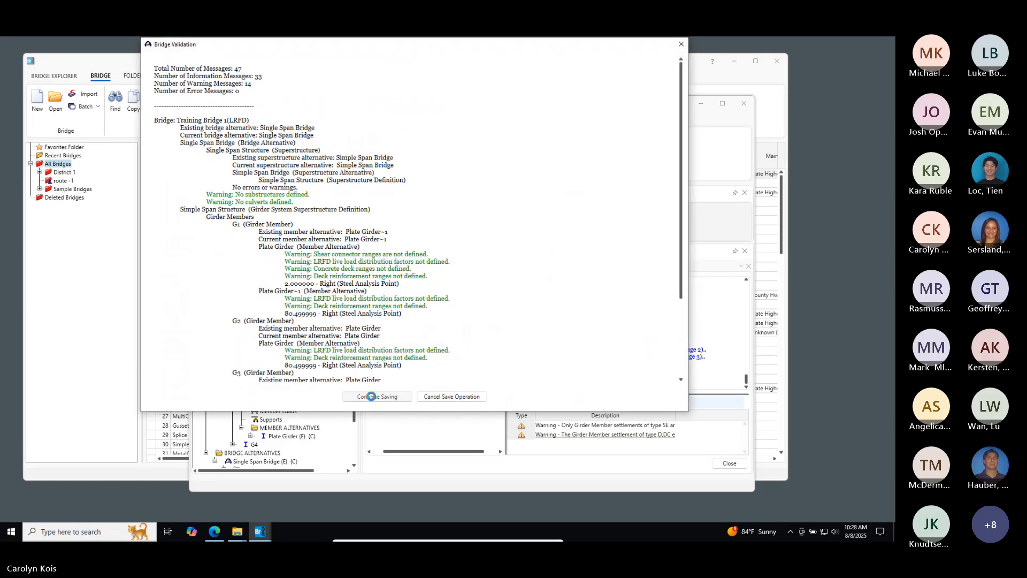
{"action": "left_click", "coordinate": [369, 398]}
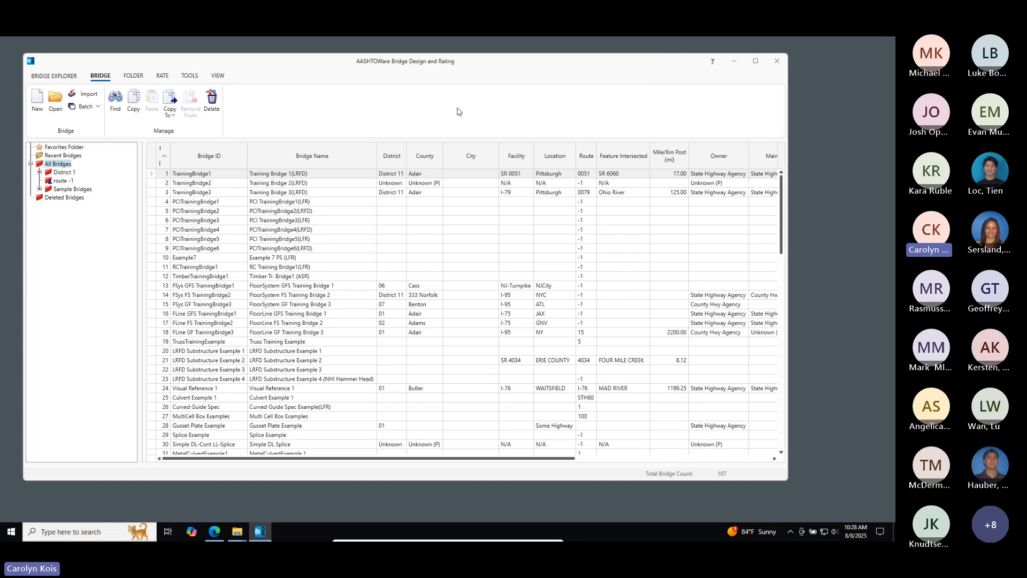
- Rate TrainingBridge1 from the bridge list with an LRFR line girder analysis for permit vehicle 136k Truck "A", and accept the finished analysis
{"action": "left_click", "coordinate": [192, 175]}
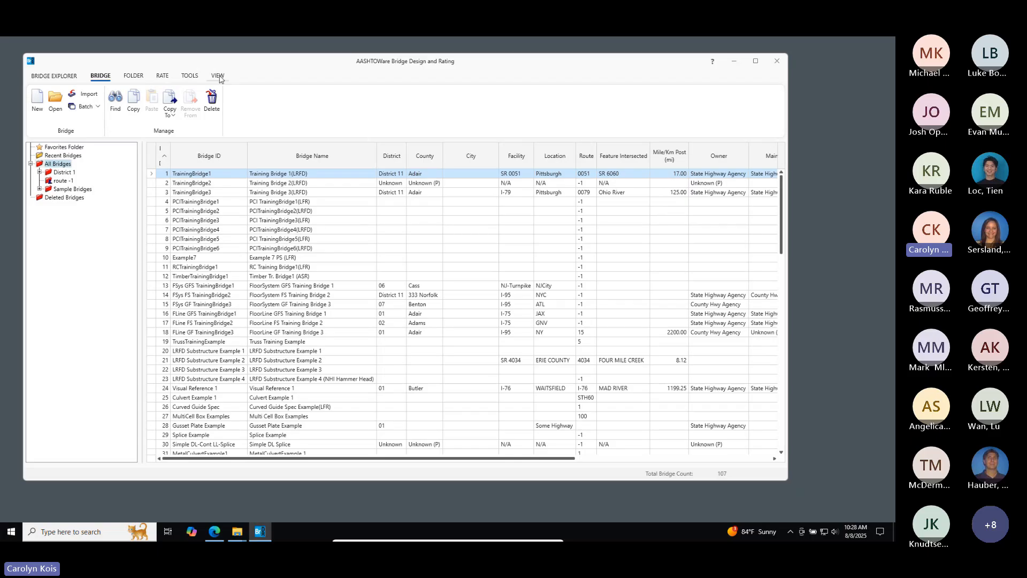
{"action": "left_click", "coordinate": [161, 76]}
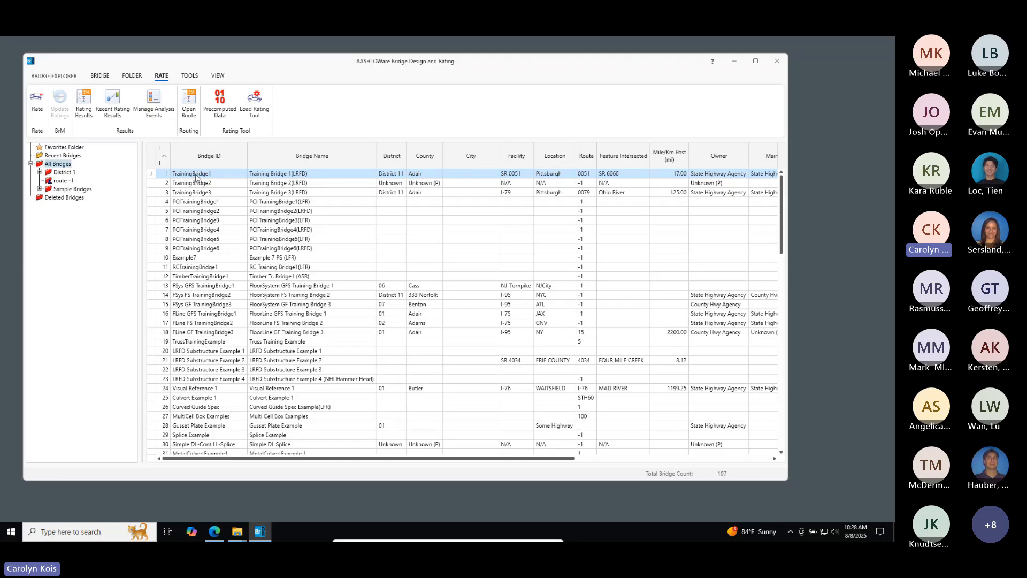
{"action": "left_click", "coordinate": [37, 105]}
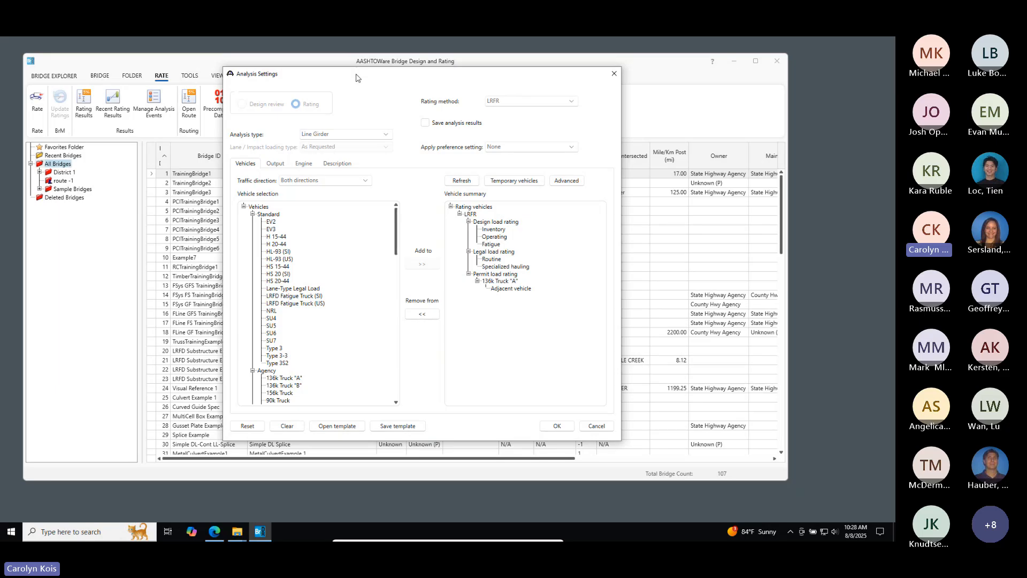
{"action": "left_click_drag", "start_coordinate": [357, 79], "coordinate": [544, 86]}
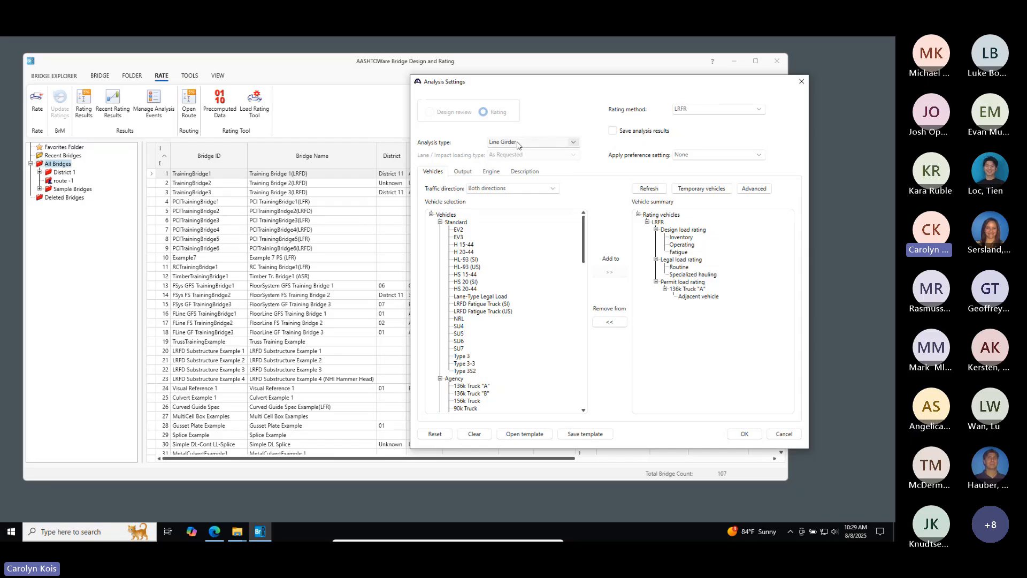
{"action": "left_click", "coordinate": [688, 290]}
{"action": "left_click", "coordinate": [736, 436]}
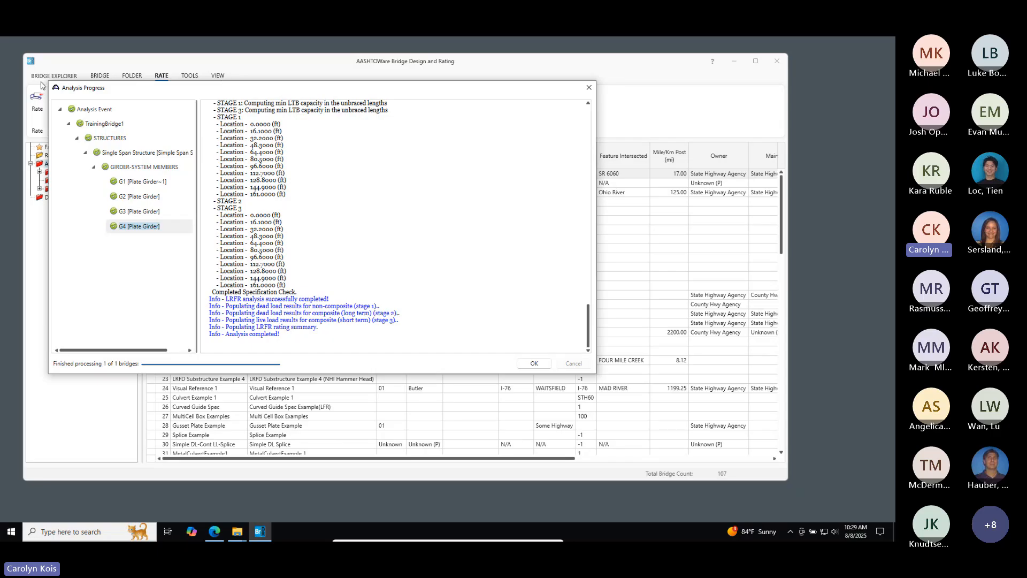
{"action": "left_click_drag", "start_coordinate": [189, 92], "coordinate": [466, 94]}
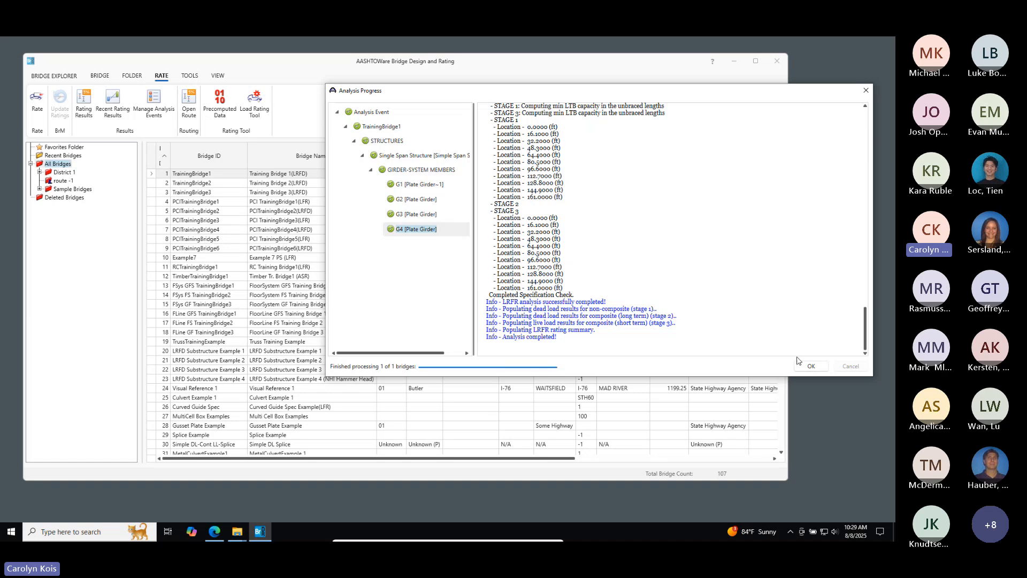
{"action": "left_click", "coordinate": [809, 368]}
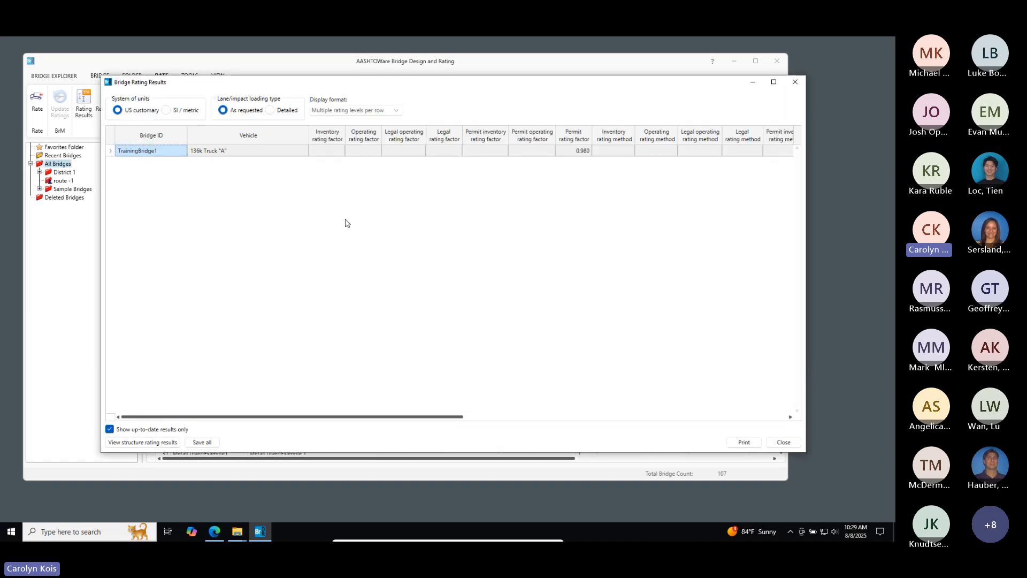
- Display the bridge rating results with a single rating level per row, and shorten and reposition the results window
{"action": "left_click", "coordinate": [362, 110]}
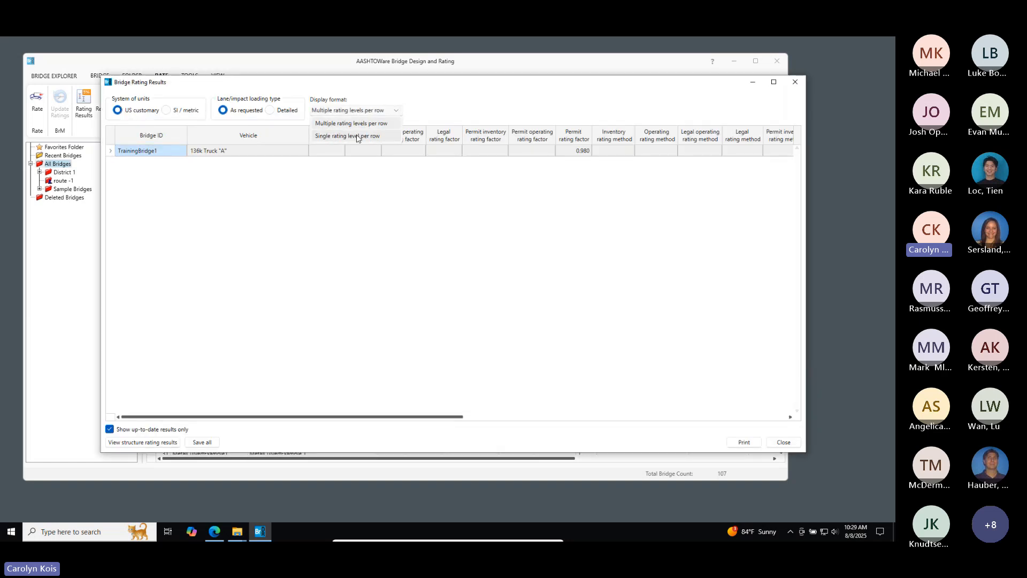
{"action": "left_click", "coordinate": [357, 137]}
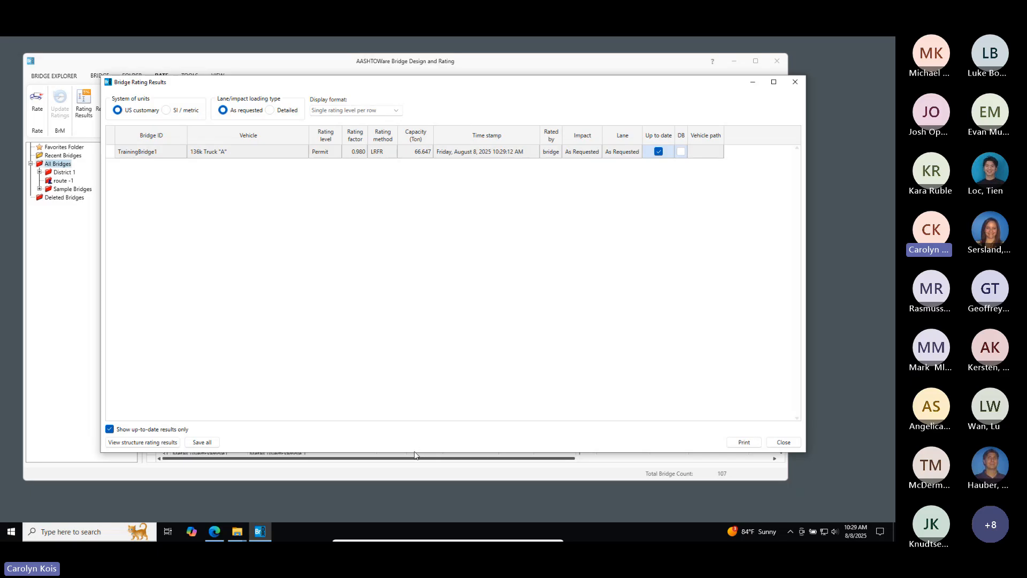
{"action": "left_click_drag", "start_coordinate": [414, 454], "coordinate": [414, 308]}
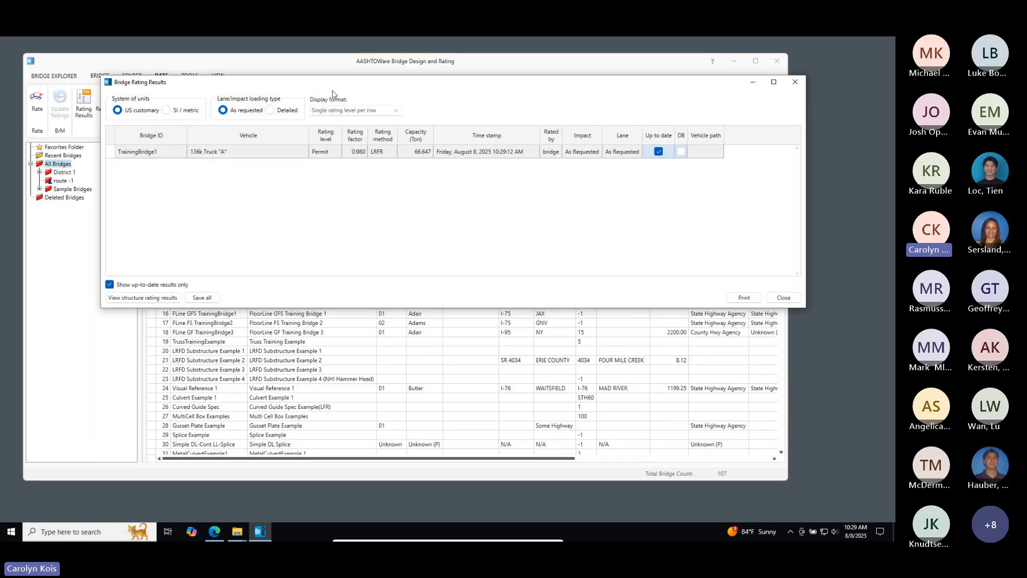
{"action": "left_click_drag", "start_coordinate": [335, 86], "coordinate": [411, 147]}
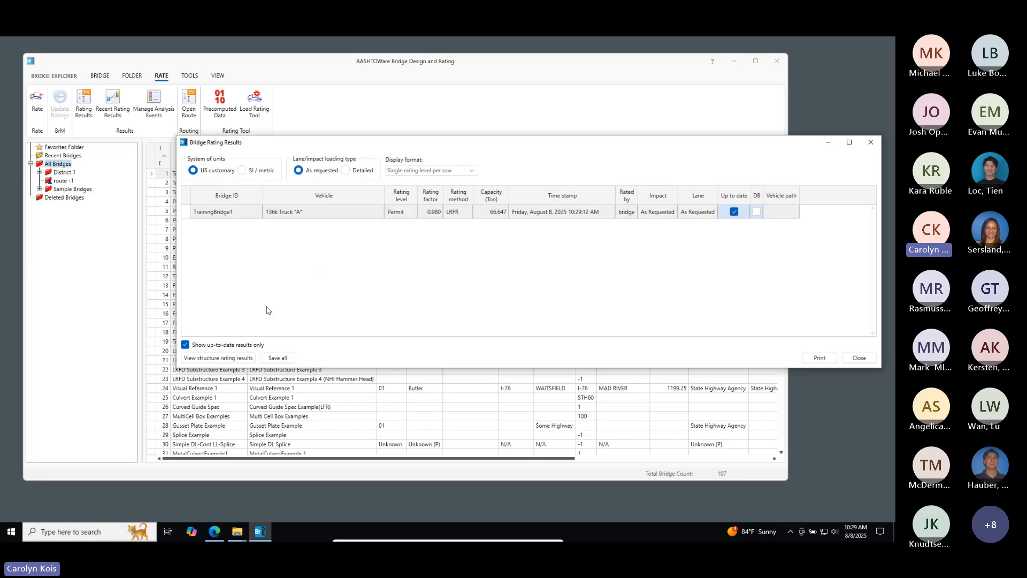
- View the structure rating results of TrainingBridge1 and then the member rating results of its Single Span Structure
{"action": "left_click", "coordinate": [255, 215]}
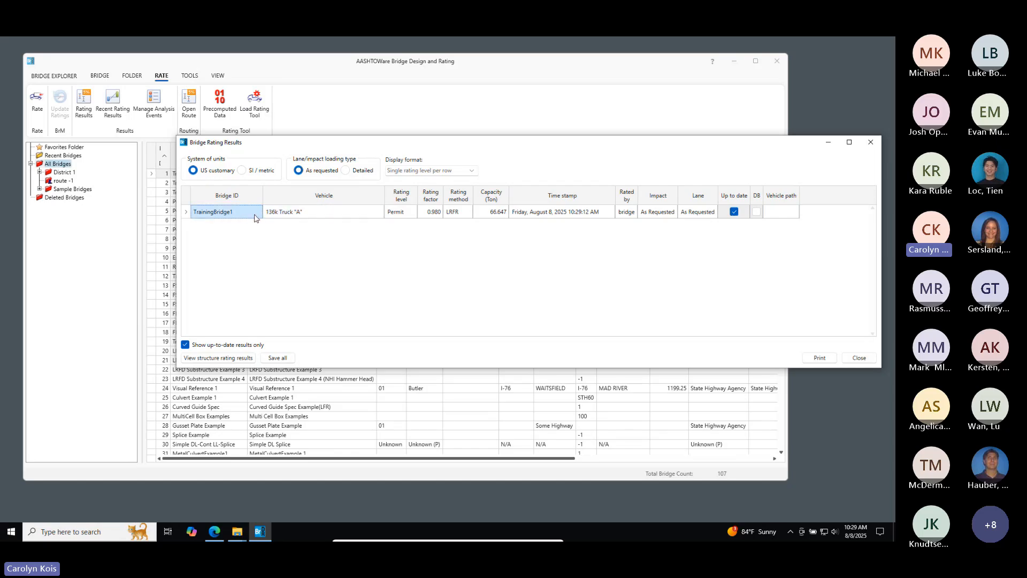
{"action": "left_click", "coordinate": [233, 358]}
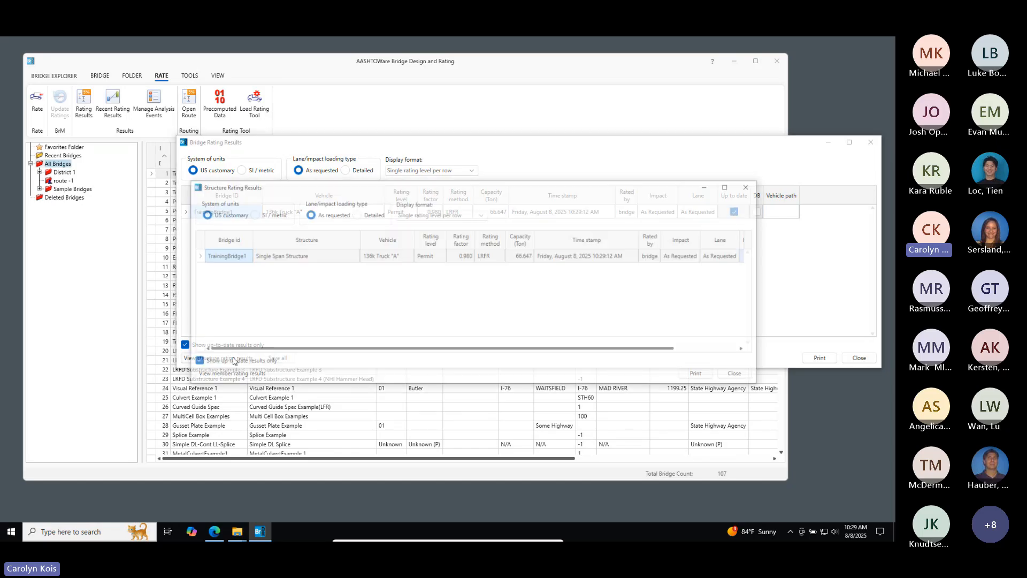
{"action": "left_click", "coordinate": [322, 257]}
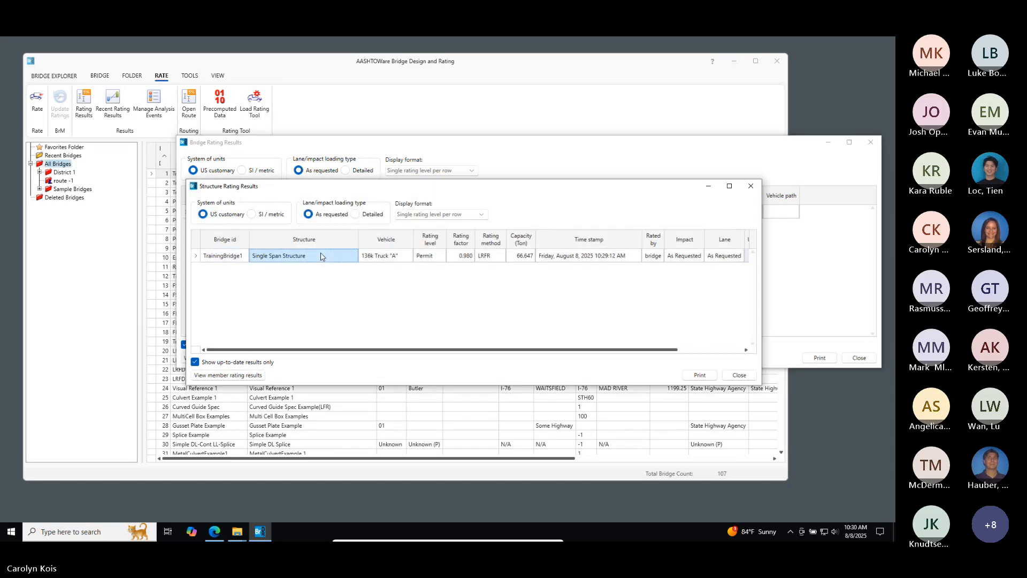
{"action": "left_click", "coordinate": [247, 377]}
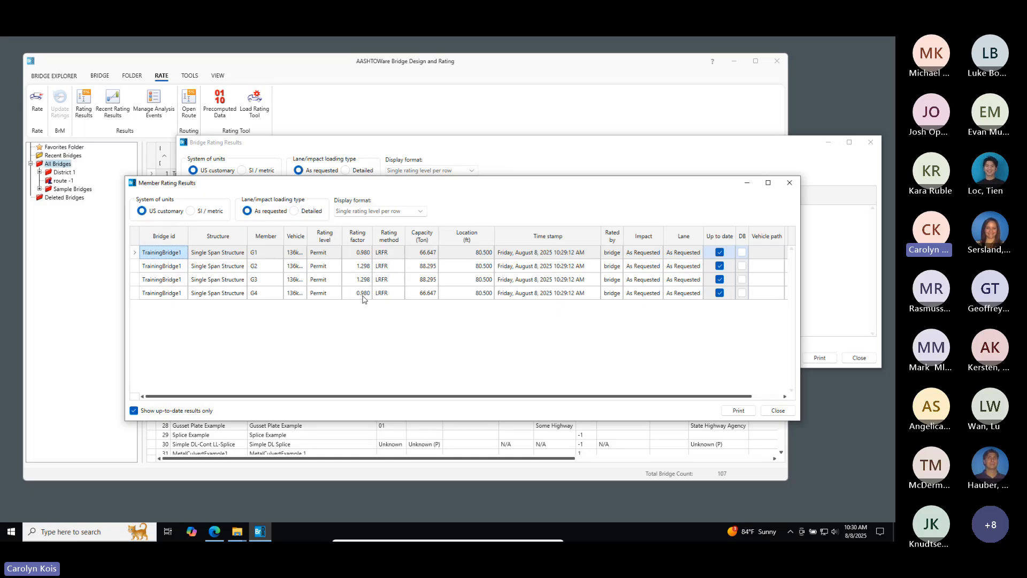
- Close the member, structure and bridge rating results of TrainingBridge1 to return to the bridge list
{"action": "left_click", "coordinate": [778, 412]}
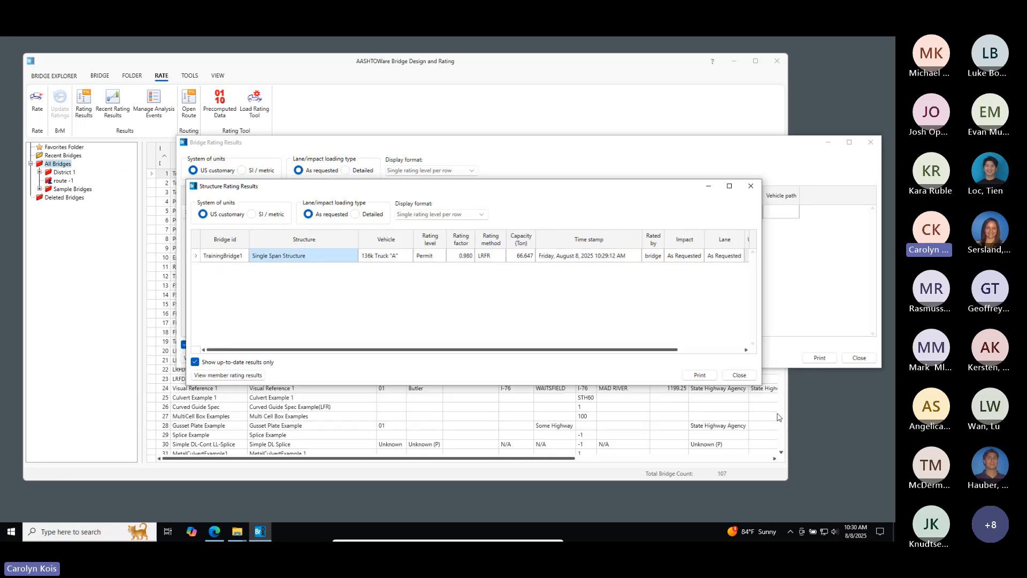
{"action": "left_click", "coordinate": [739, 375]}
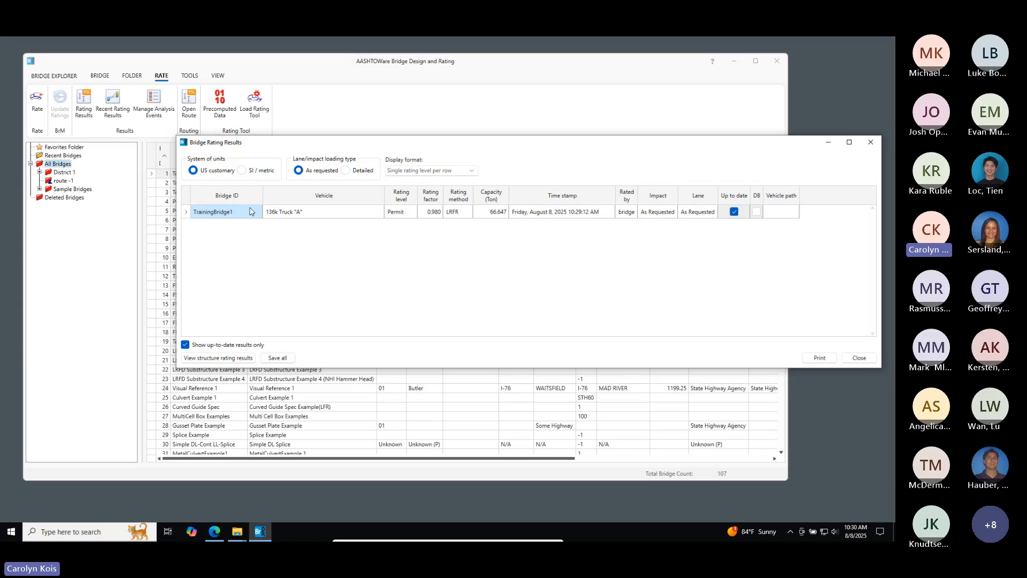
{"action": "left_click", "coordinate": [860, 358]}
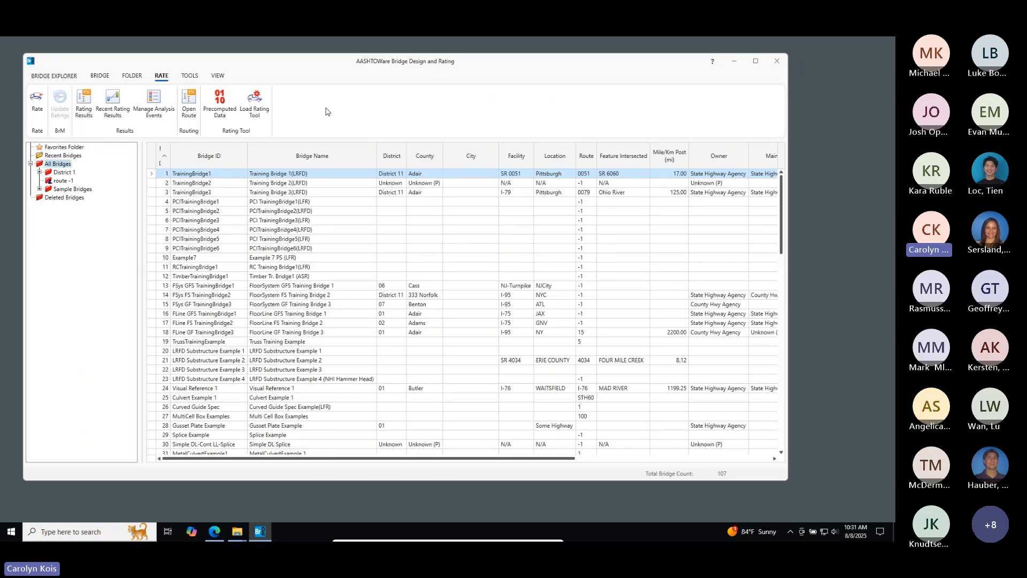
- Rate TrainingBridge1, TrainingBridge3 and PCITrainingBridge6 together with an LRFR line girder analysis for permit vehicle 136k Truck "A", and accept the finished analysis
{"action": "left_click", "coordinate": [226, 193]}
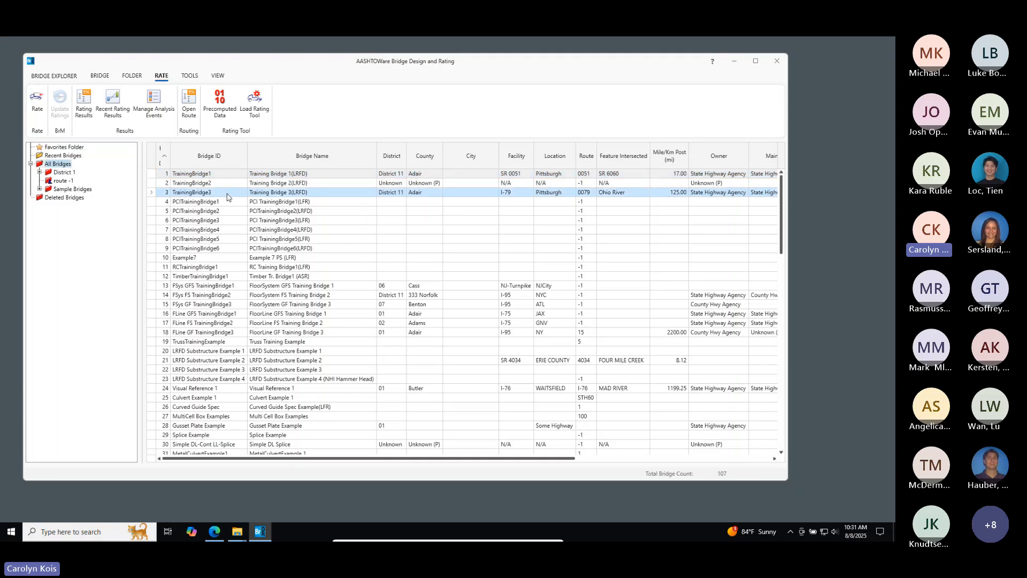
{"action": "left_click", "coordinate": [221, 249]}
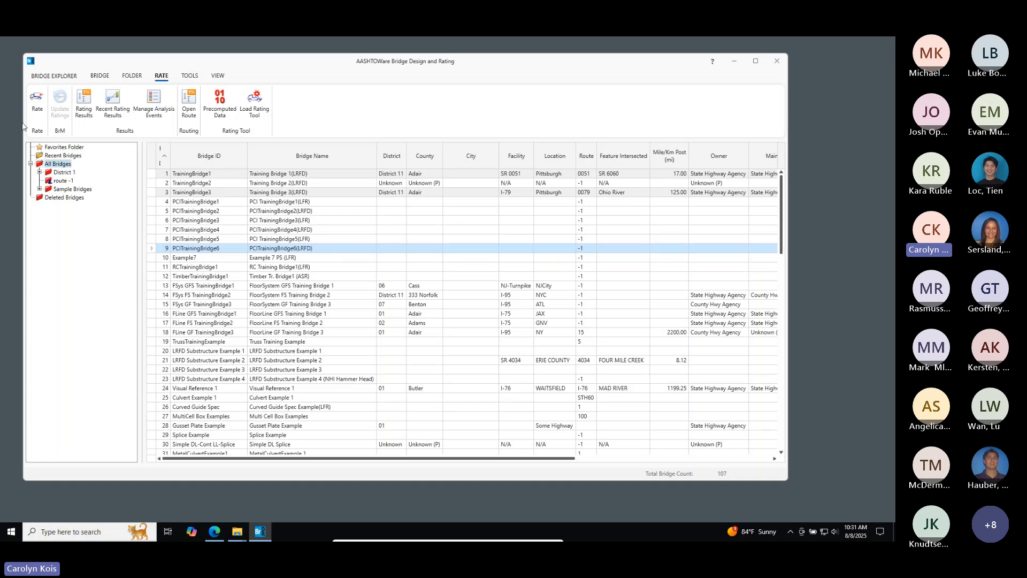
{"action": "left_click", "coordinate": [37, 100]}
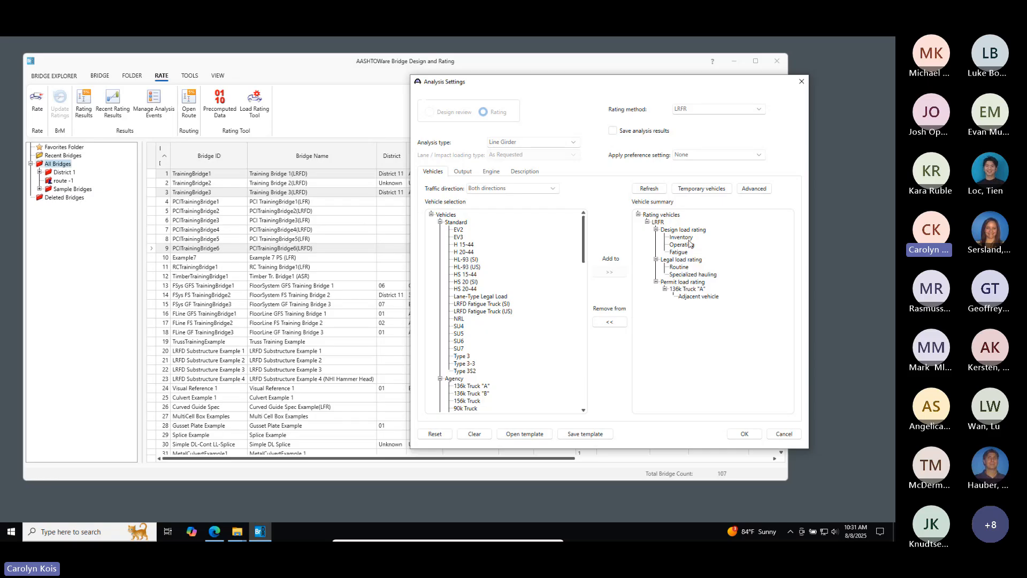
{"action": "left_click", "coordinate": [742, 434]}
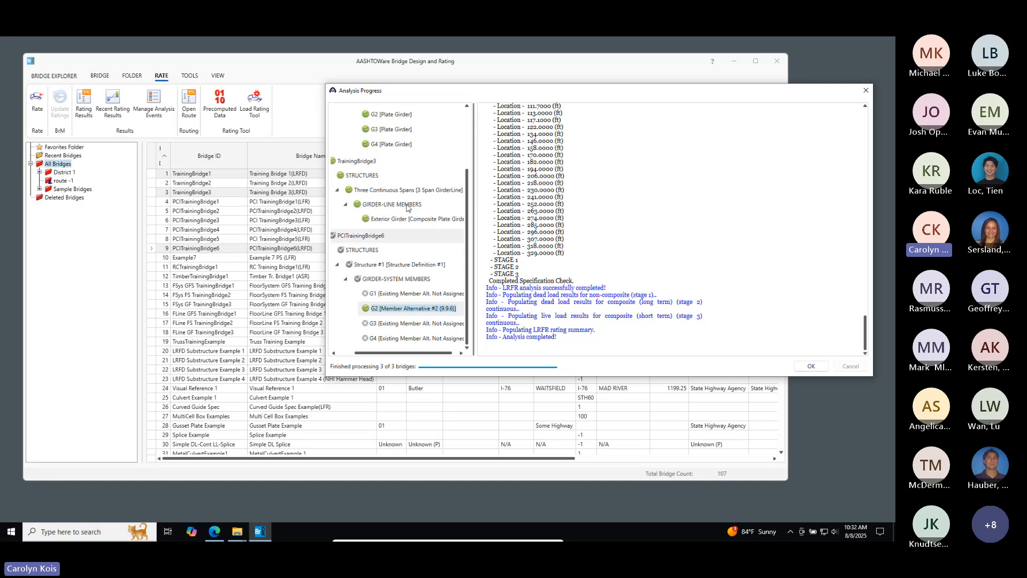
{"action": "scroll", "coordinate": [399, 176], "scroll_direction": "up", "scroll_amount": 2}
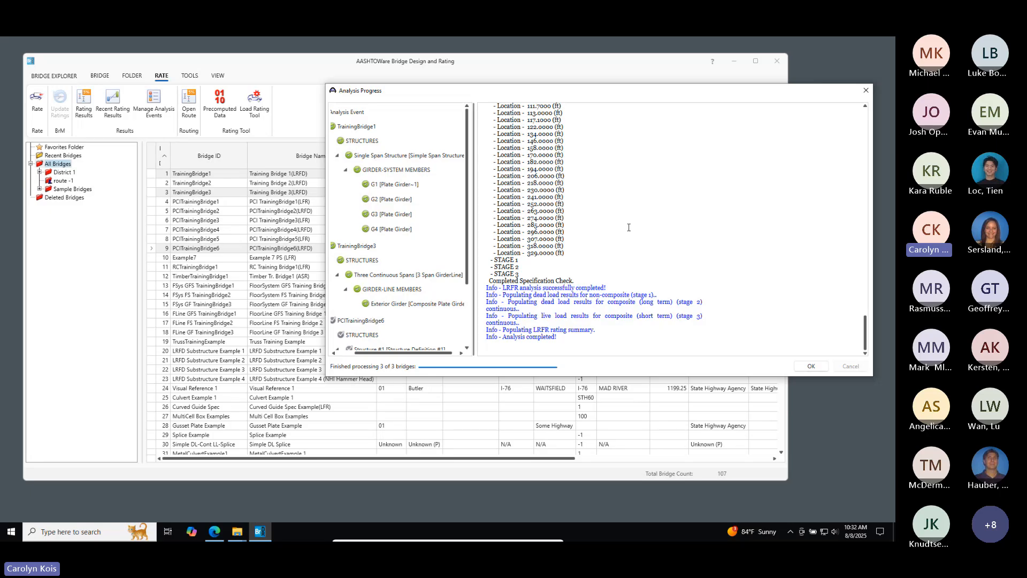
{"action": "left_click", "coordinate": [811, 367]}
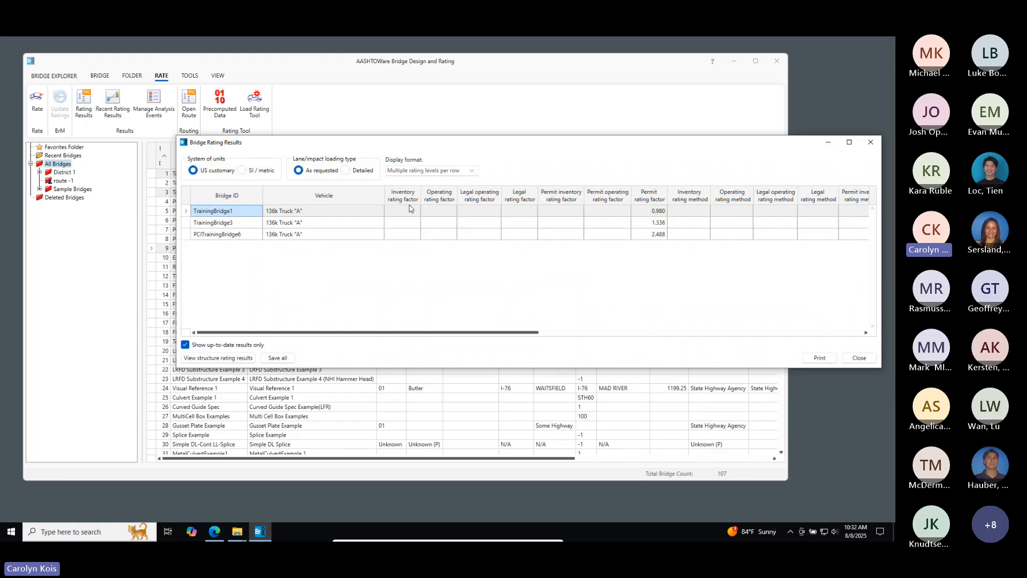
- Display the bridge ratings with a single rating level per row, and view the structure and member rating results of TrainingBridge3's Three Continuous Spans
{"action": "left_click", "coordinate": [417, 171]}
{"action": "left_click", "coordinate": [418, 196]}
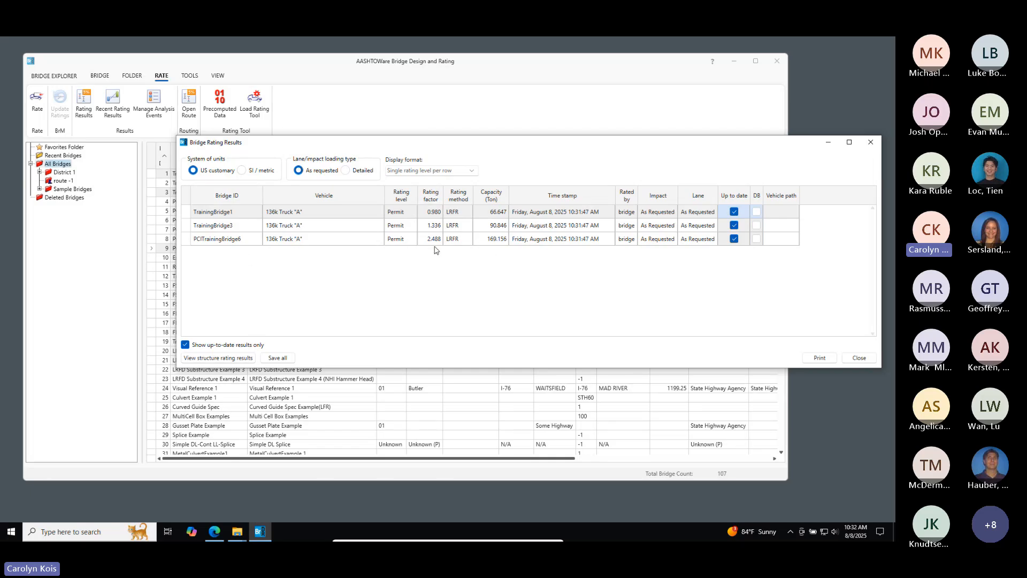
{"action": "left_click", "coordinate": [249, 227]}
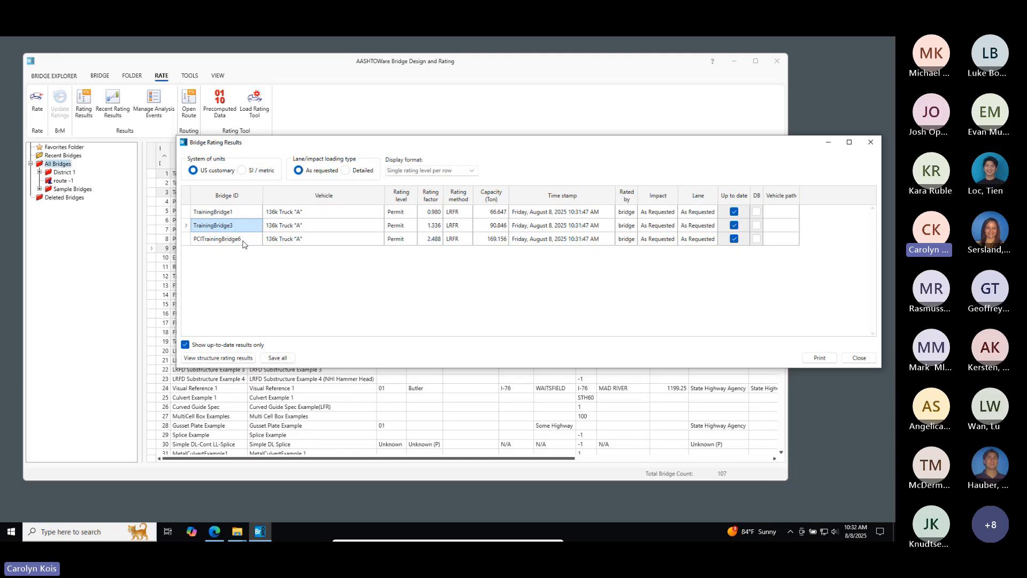
{"action": "left_click", "coordinate": [229, 357]}
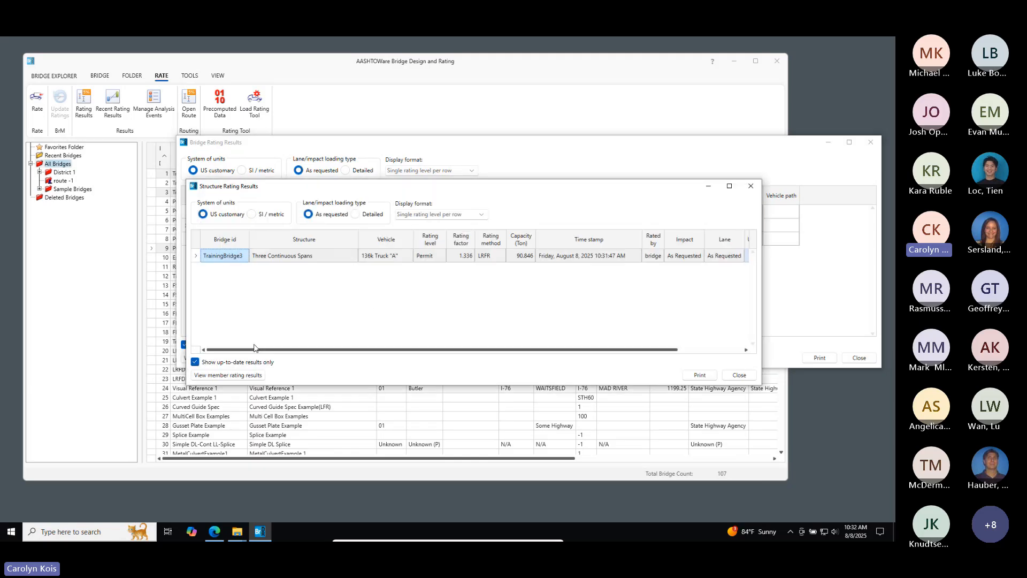
{"action": "left_click", "coordinate": [312, 255]}
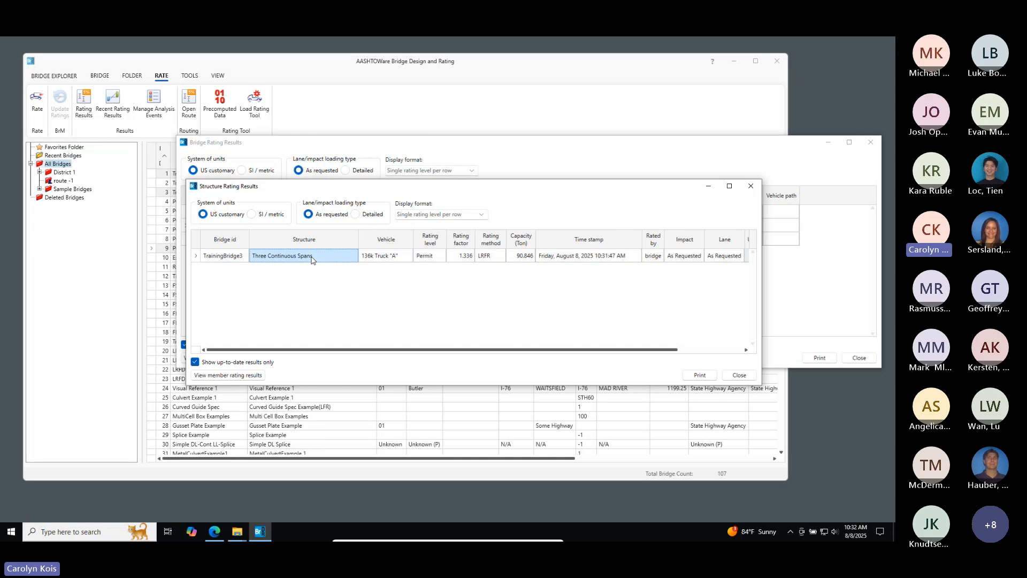
{"action": "left_click", "coordinate": [228, 375]}
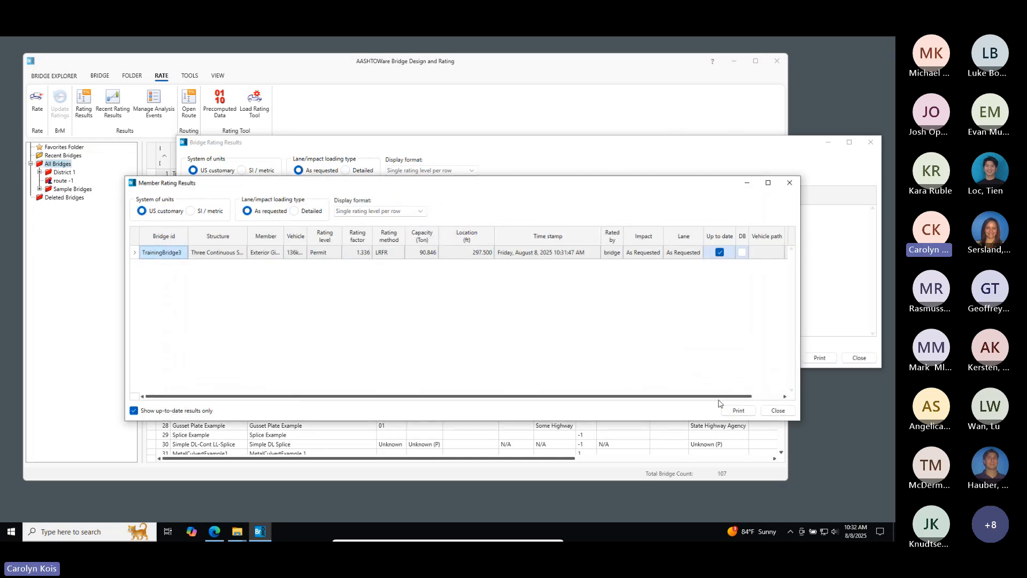
{"action": "left_click", "coordinate": [777, 410]}
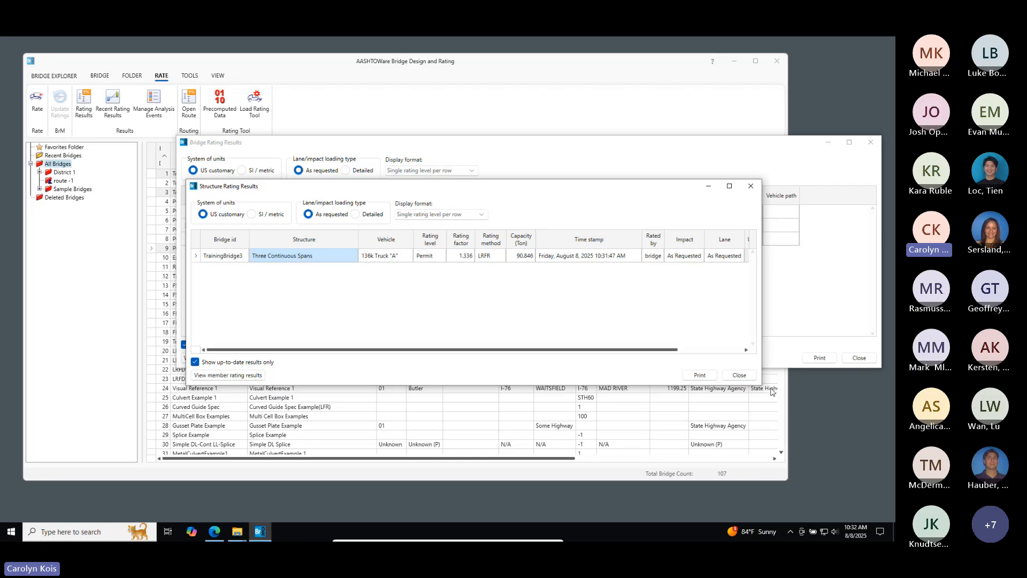
{"action": "left_click", "coordinate": [739, 375]}
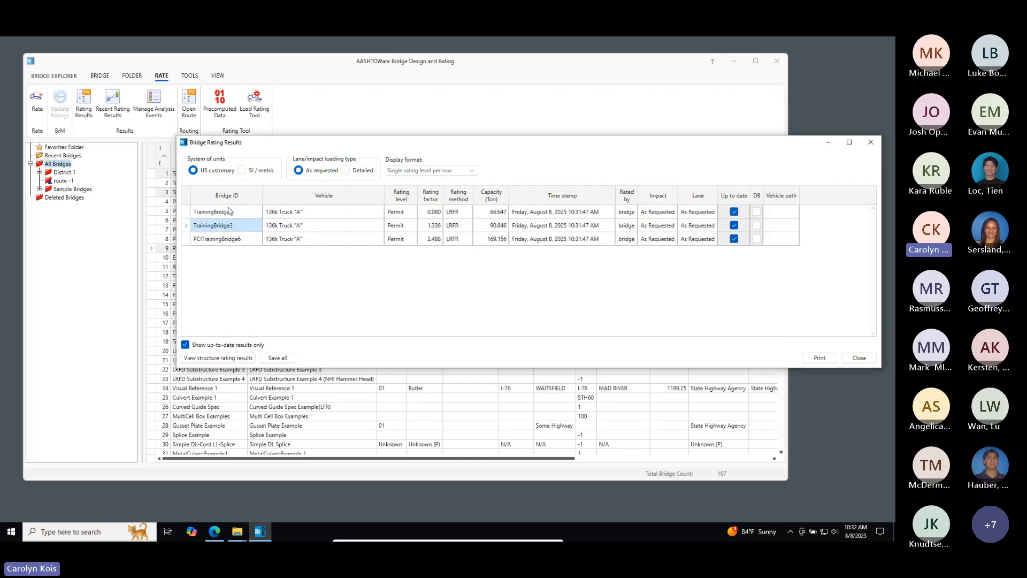
- View the structure and member rating results of TrainingBridge1 within the multi-bridge rating, and close all rating results
{"action": "left_click", "coordinate": [229, 213]}
{"action": "left_click", "coordinate": [218, 358]}
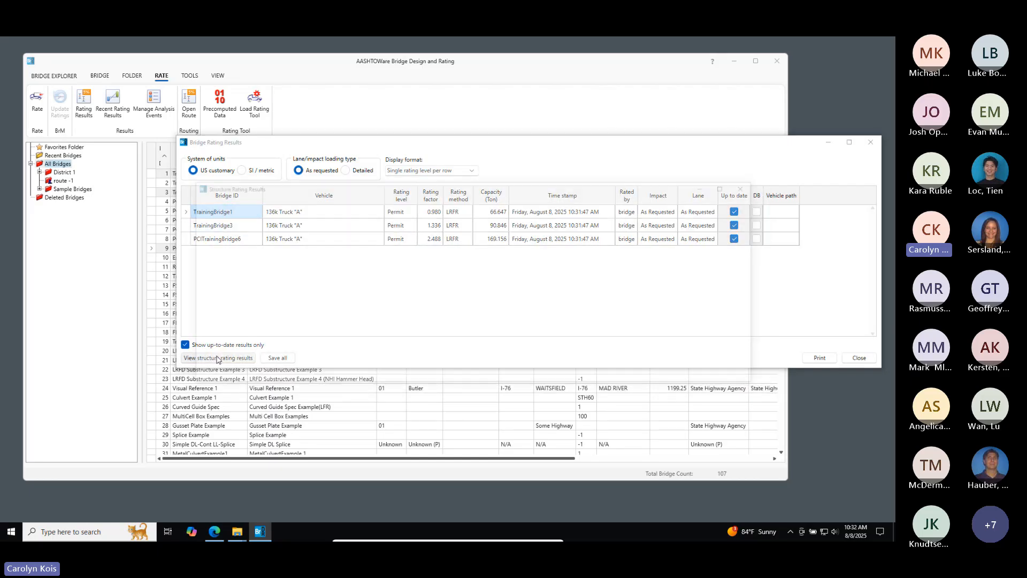
{"action": "left_click", "coordinate": [299, 257]}
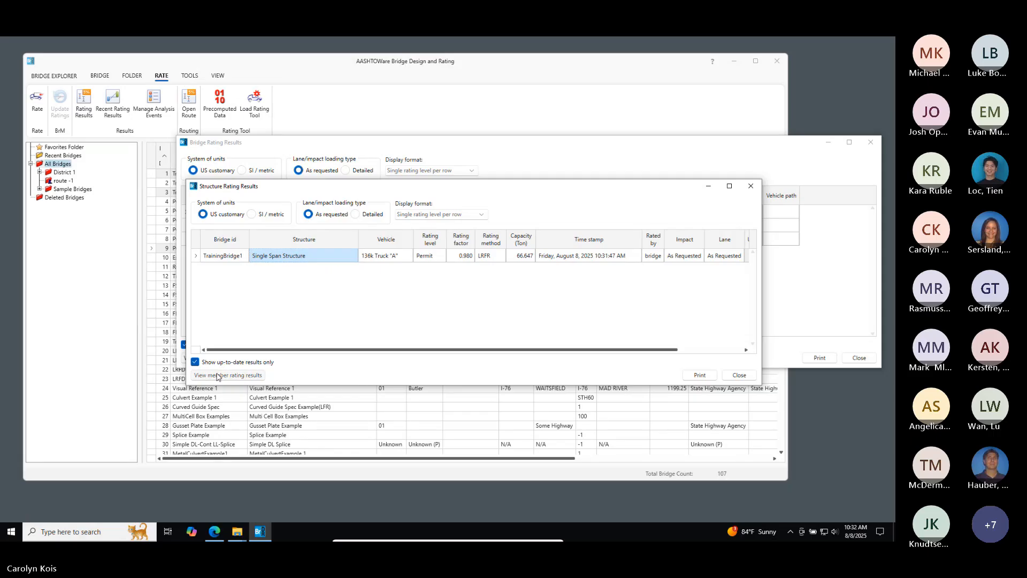
{"action": "left_click", "coordinate": [222, 375]}
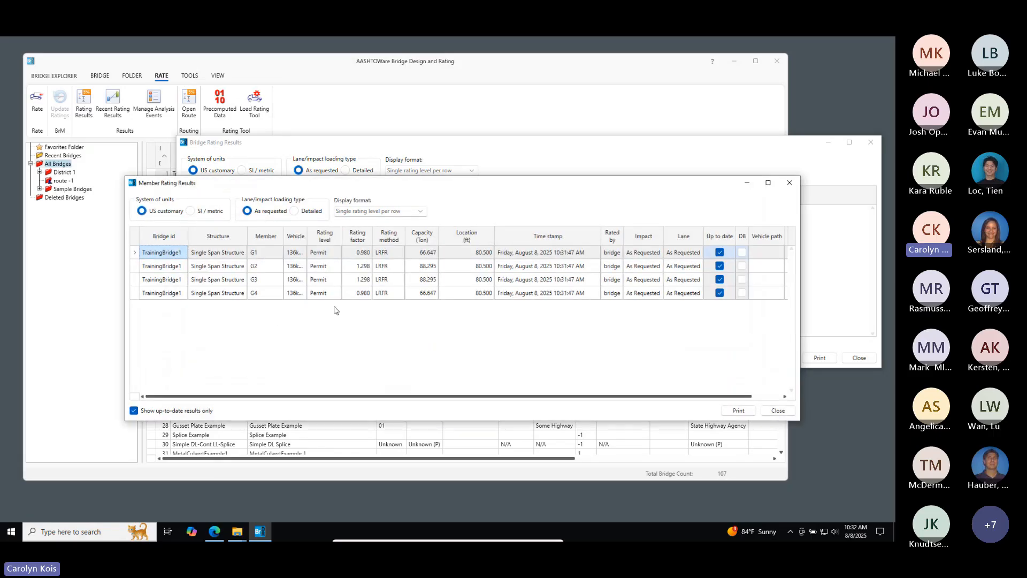
{"action": "left_click", "coordinate": [794, 185]}
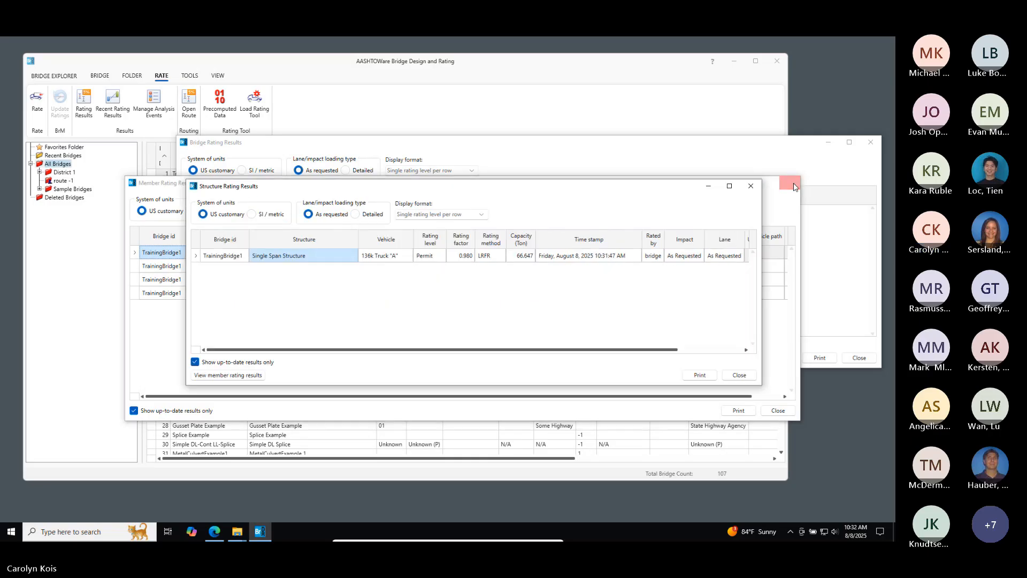
{"action": "left_click", "coordinate": [751, 186]}
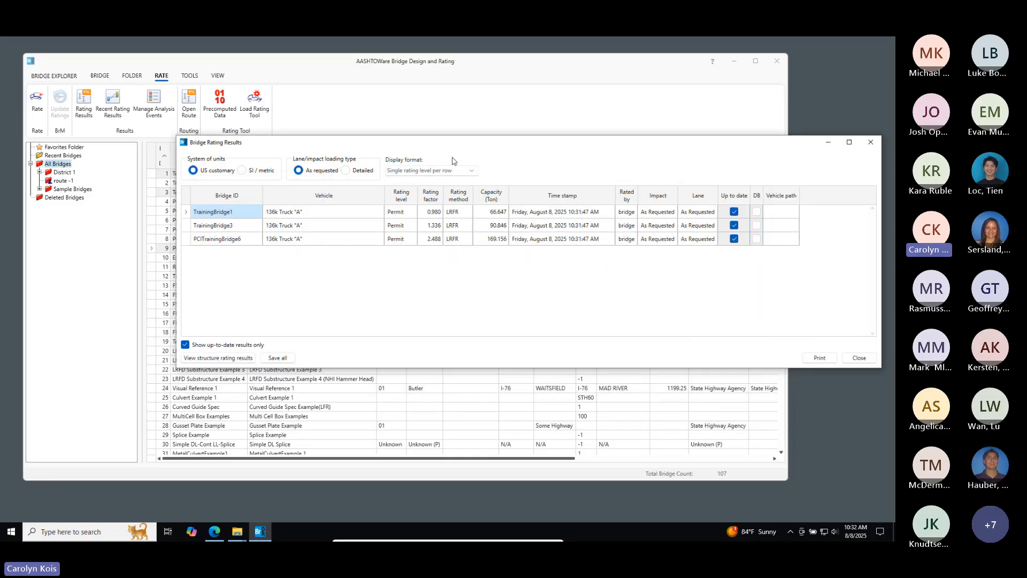
{"action": "left_click", "coordinate": [857, 358]}
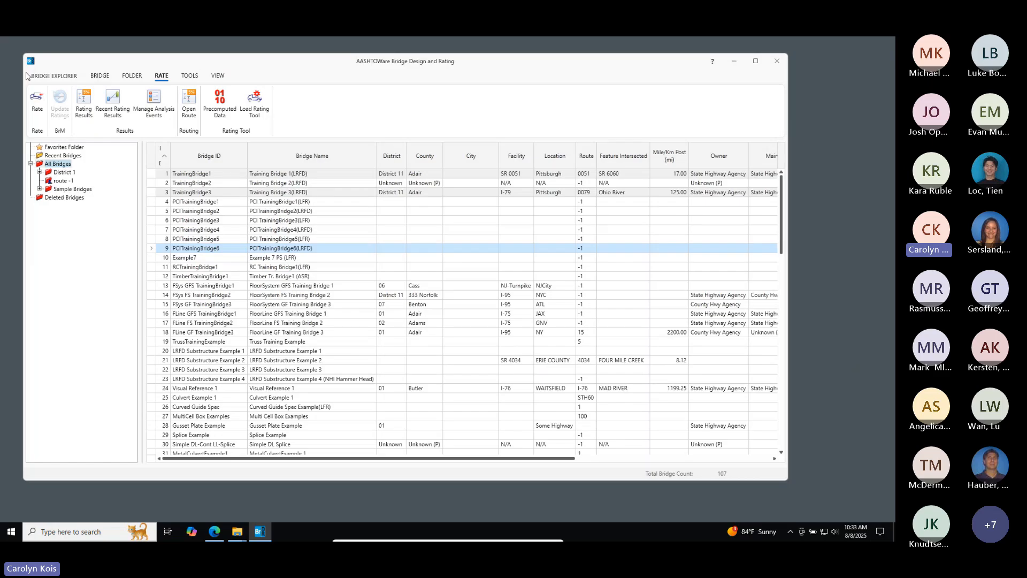
- Look through the saved analysis templates for rating the selected bridges, and leave the analysis settings without opening a template
{"action": "left_click", "coordinate": [37, 101]}
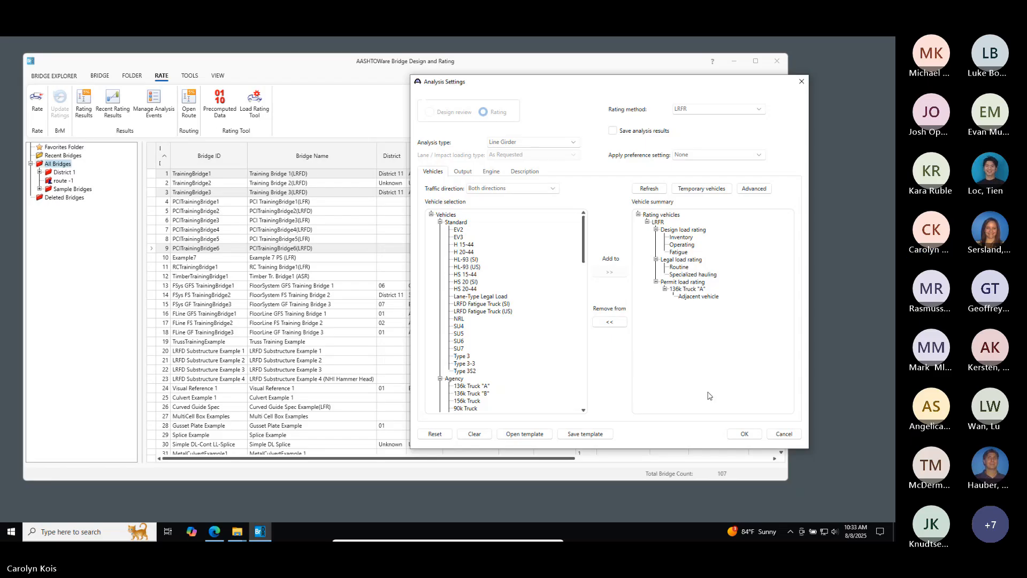
{"action": "left_click", "coordinate": [528, 440]}
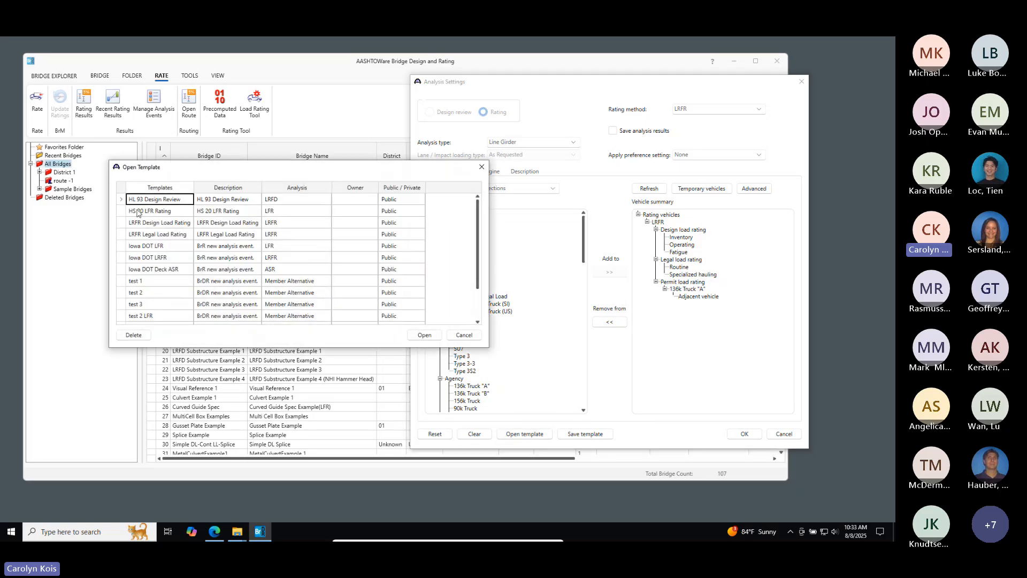
{"action": "left_click", "coordinate": [461, 338]}
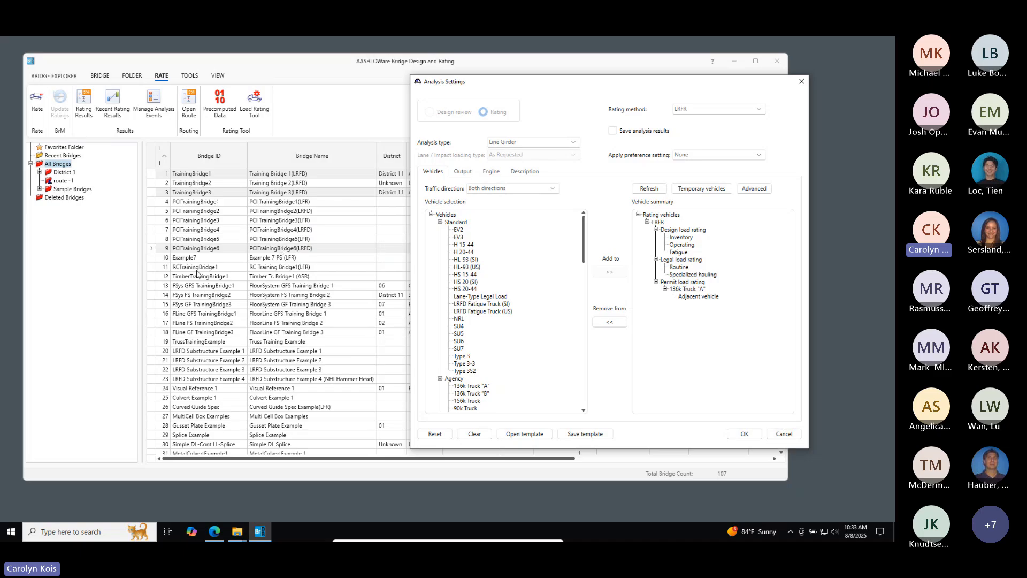
{"action": "left_click", "coordinate": [782, 434]}
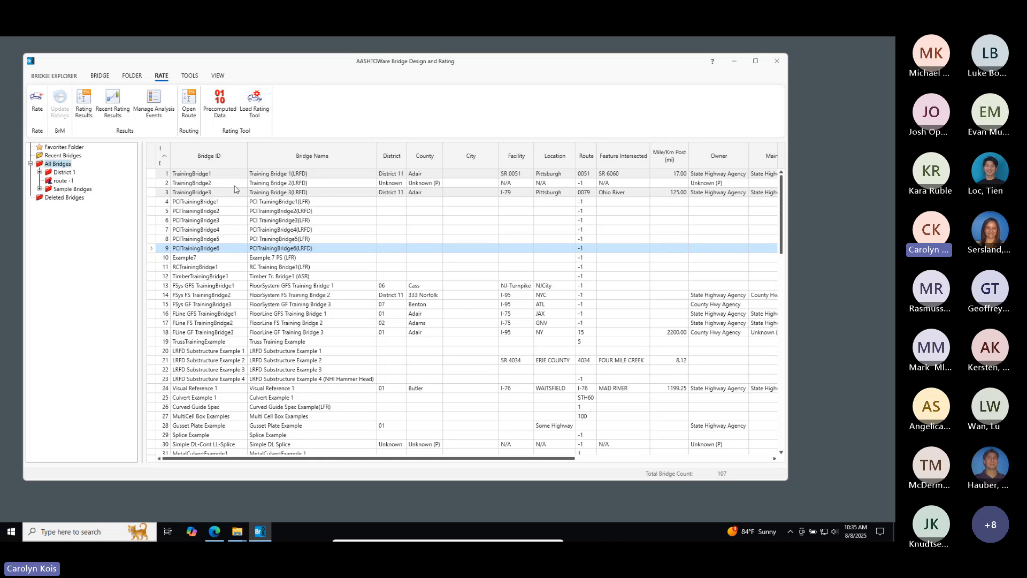
- Generate precomputed LRFR line girder data for the three selected bridges, overwriting existing data, and accept the finished analysis
{"action": "left_click", "coordinate": [220, 102]}
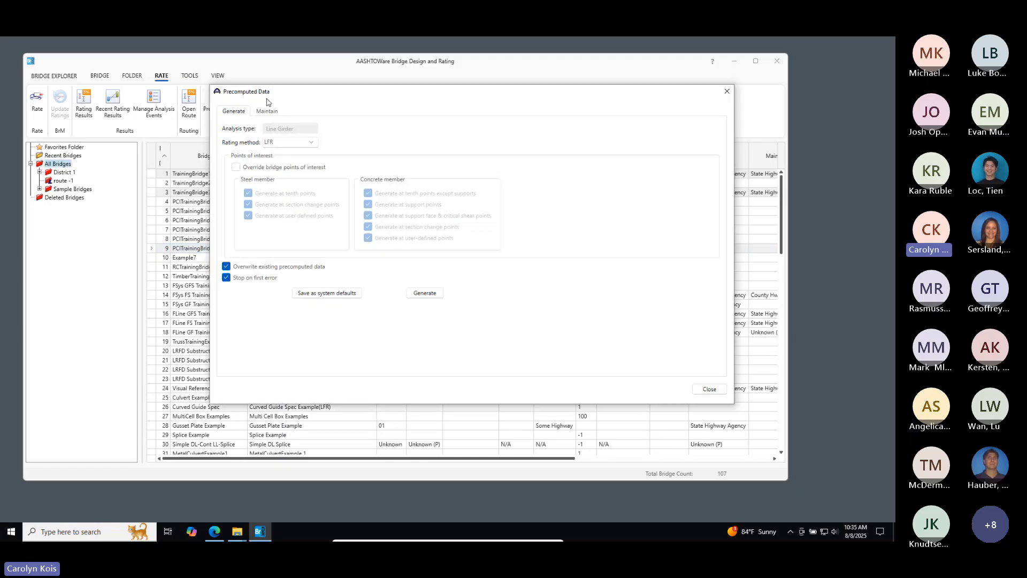
{"action": "left_click_drag", "start_coordinate": [311, 92], "coordinate": [420, 100]}
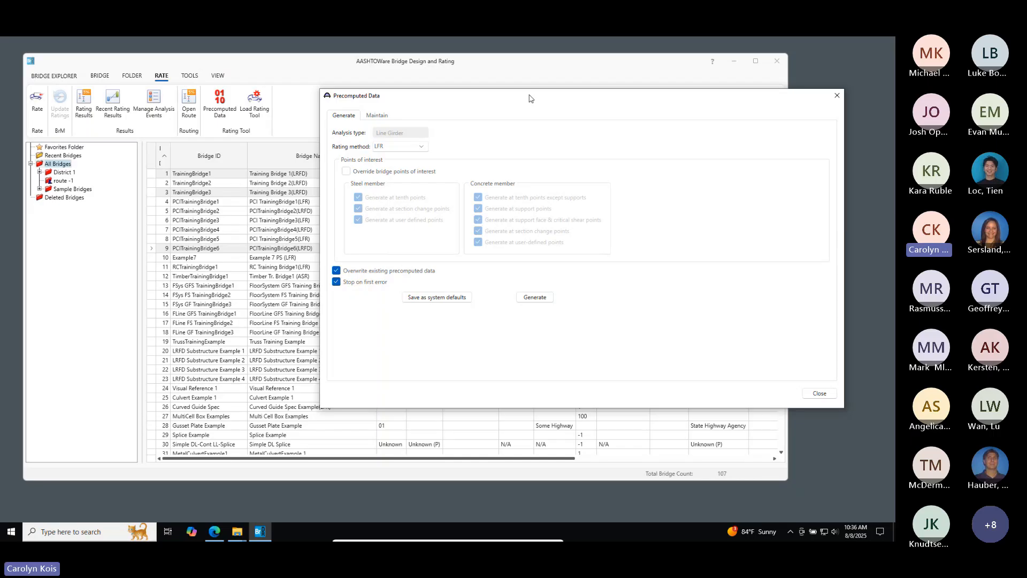
{"action": "mouse_move", "coordinate": [319, 87]}
{"action": "left_mouse_down"}
{"action": "mouse_move", "coordinate": [354, 104]}
{"action": "mouse_move", "coordinate": [308, 83]}
{"action": "left_mouse_up"}
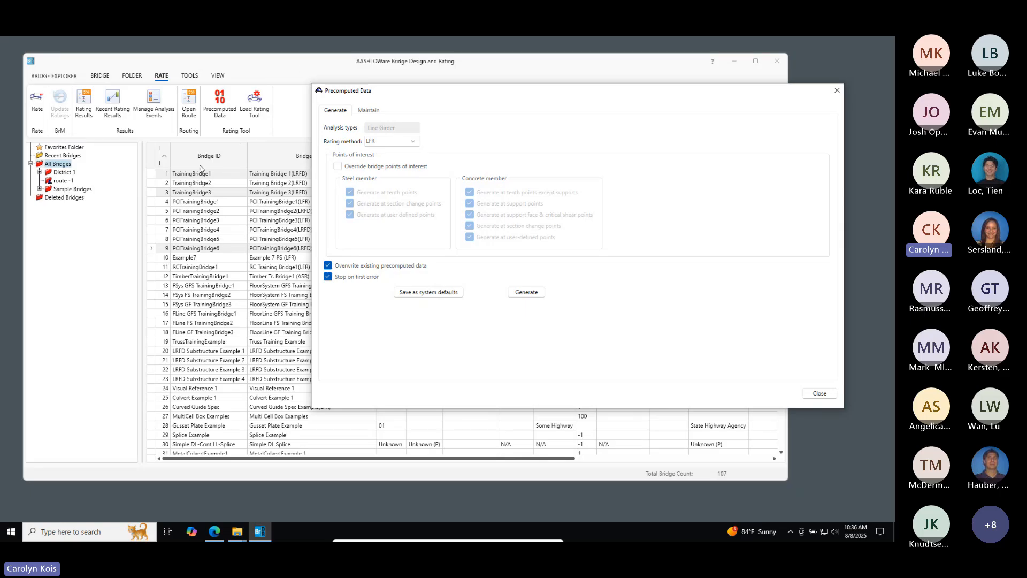
{"action": "left_click", "coordinate": [412, 141]}
{"action": "left_click", "coordinate": [397, 181]}
{"action": "left_click", "coordinate": [527, 293]}
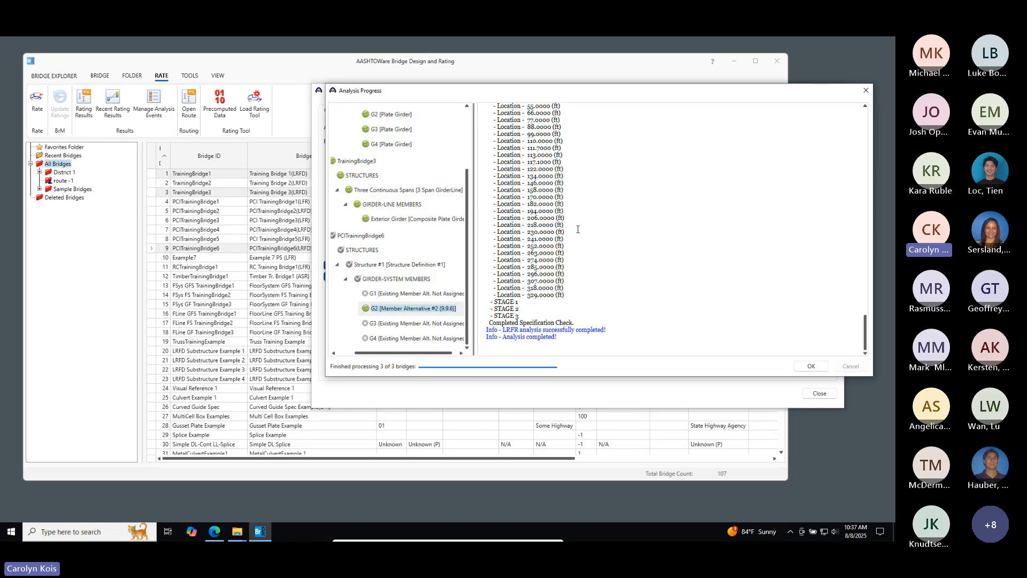
{"action": "left_click", "coordinate": [811, 365]}
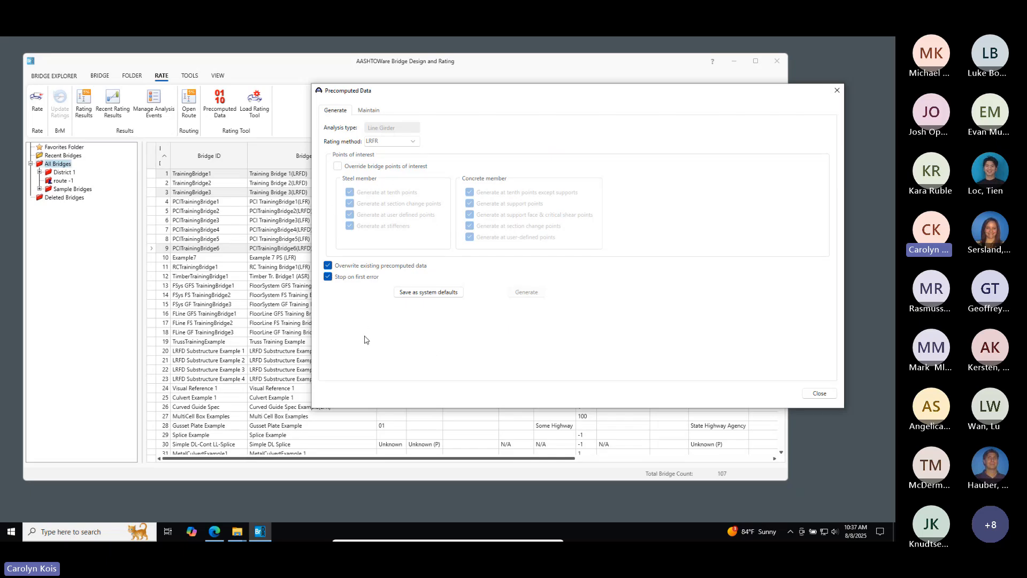
- Examine the precomputed data maintenance list, comparing generation dates with the bridge database modification dates, and return to the generation settings
{"action": "left_click", "coordinate": [369, 111]}
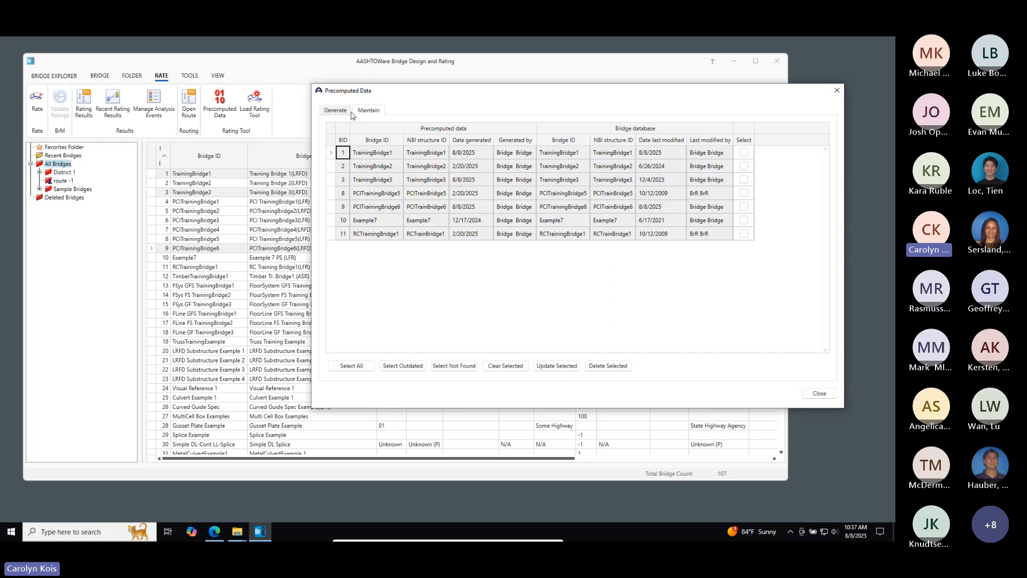
{"action": "left_click", "coordinate": [330, 111]}
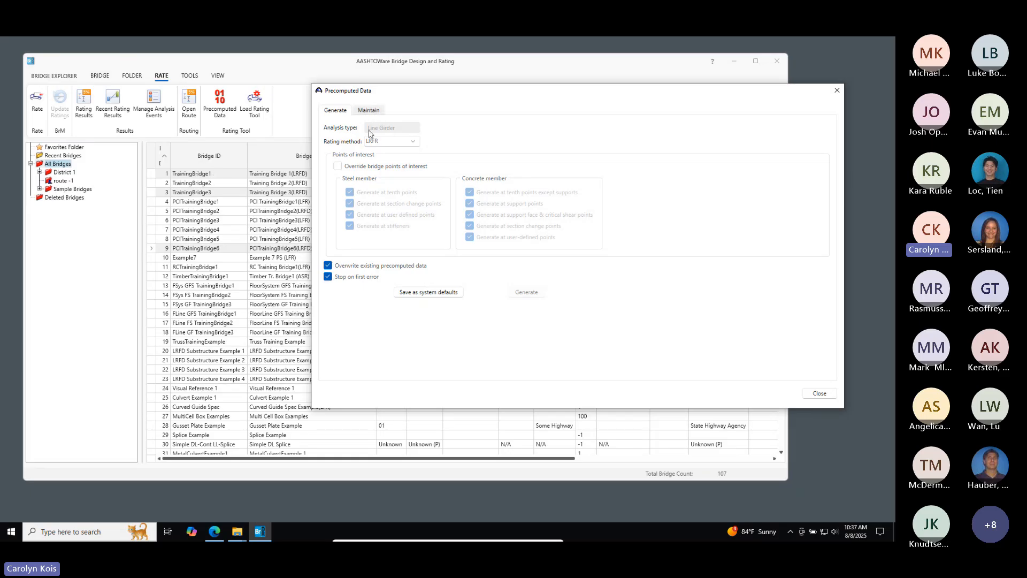
{"action": "left_click", "coordinate": [375, 110]}
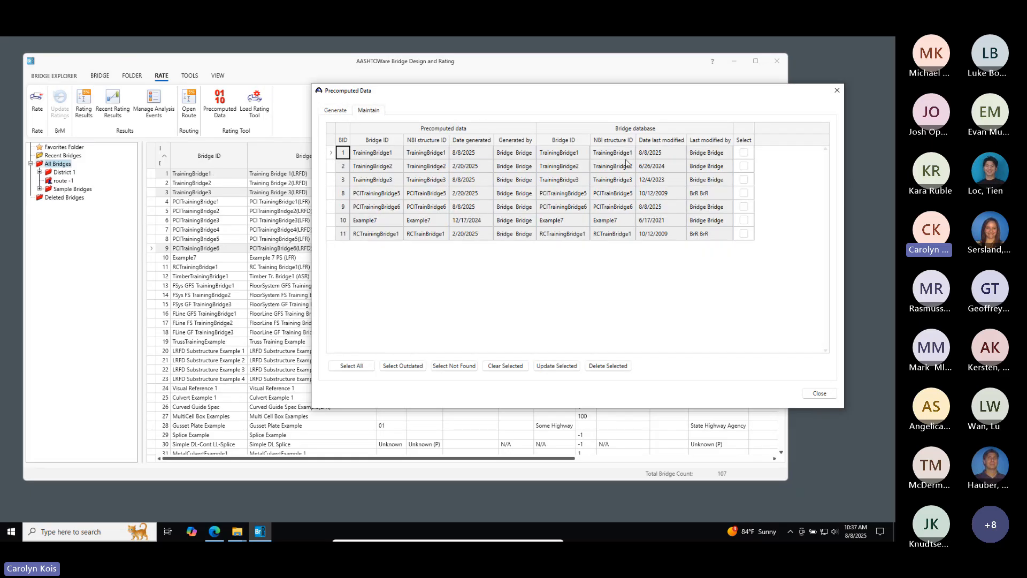
{"action": "left_click", "coordinate": [337, 111]}
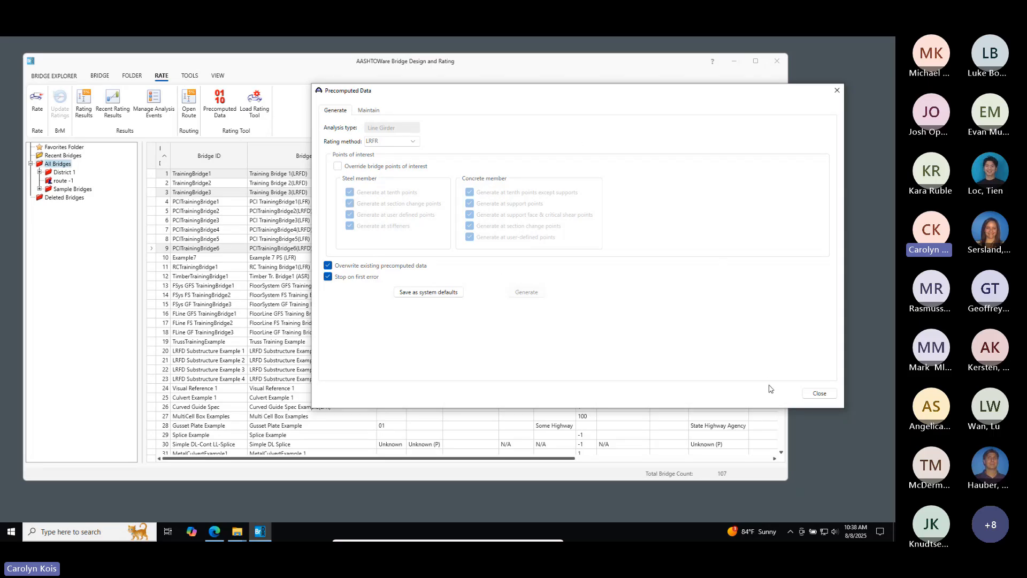
- Close the precomputed data settings and start a Load Rating Tool permit for the three selected bridges with application number permit1
{"action": "left_click", "coordinate": [809, 393]}
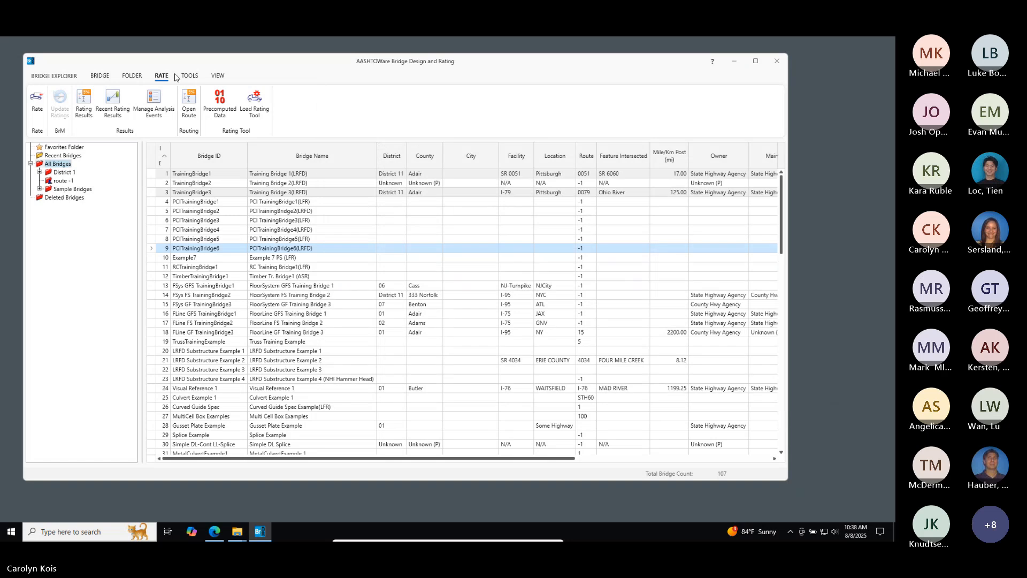
{"action": "left_click", "coordinate": [253, 105]}
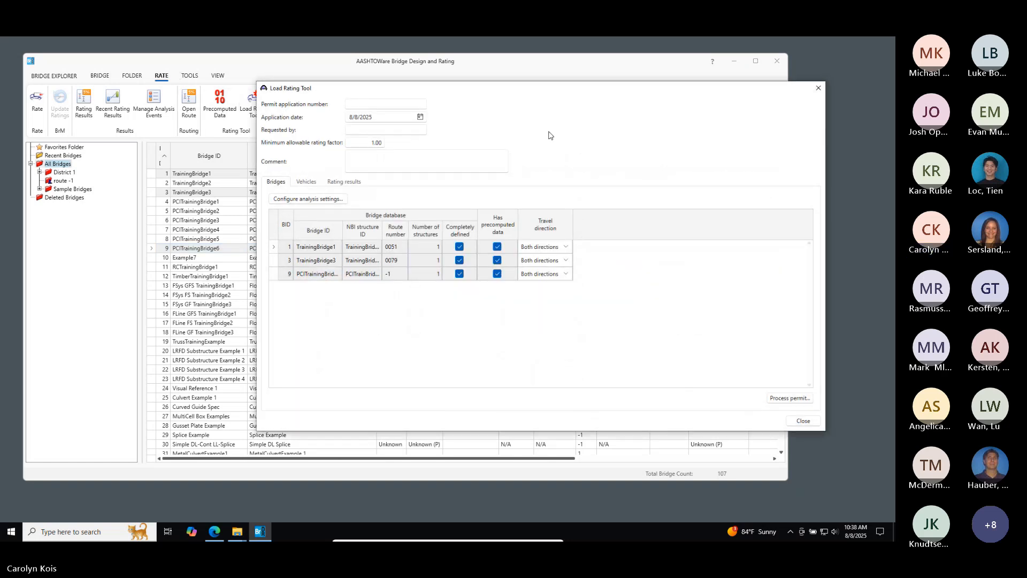
{"action": "left_click", "coordinate": [403, 103]}
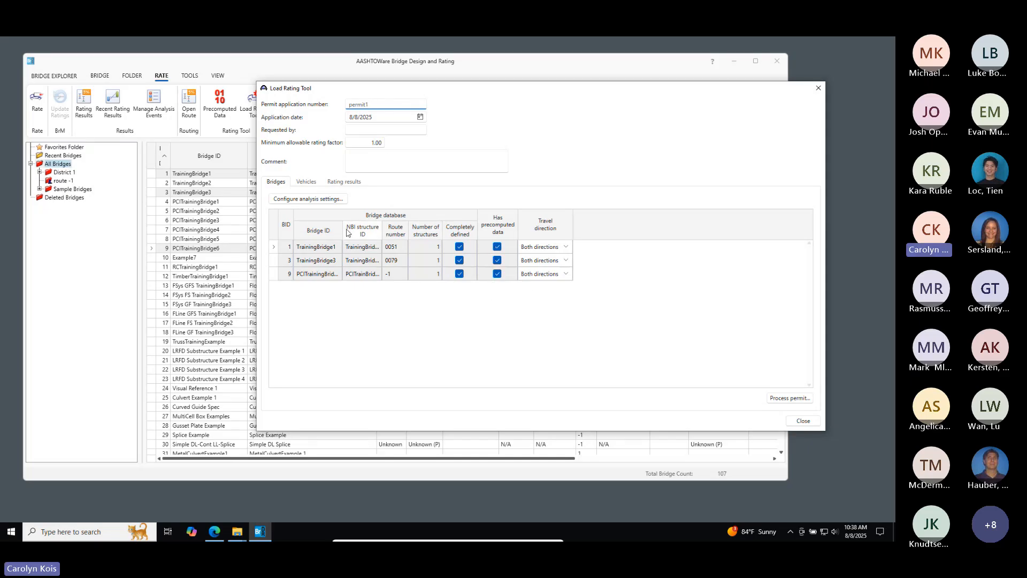
- Open the permit's analysis settings and set the rating method to LRFR
{"action": "left_click", "coordinate": [309, 199]}
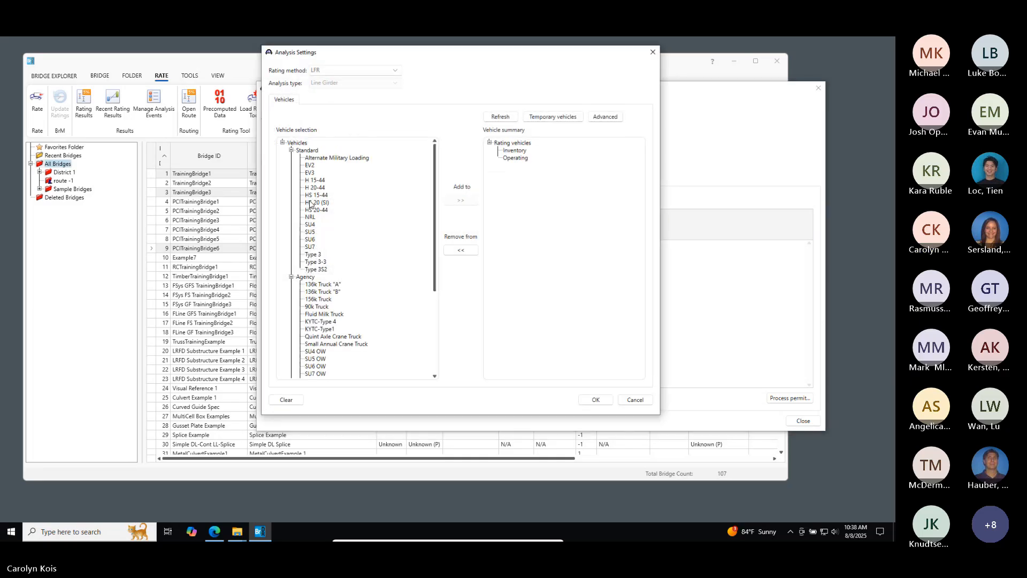
{"action": "left_click", "coordinate": [395, 71]}
{"action": "left_click", "coordinate": [376, 109]}
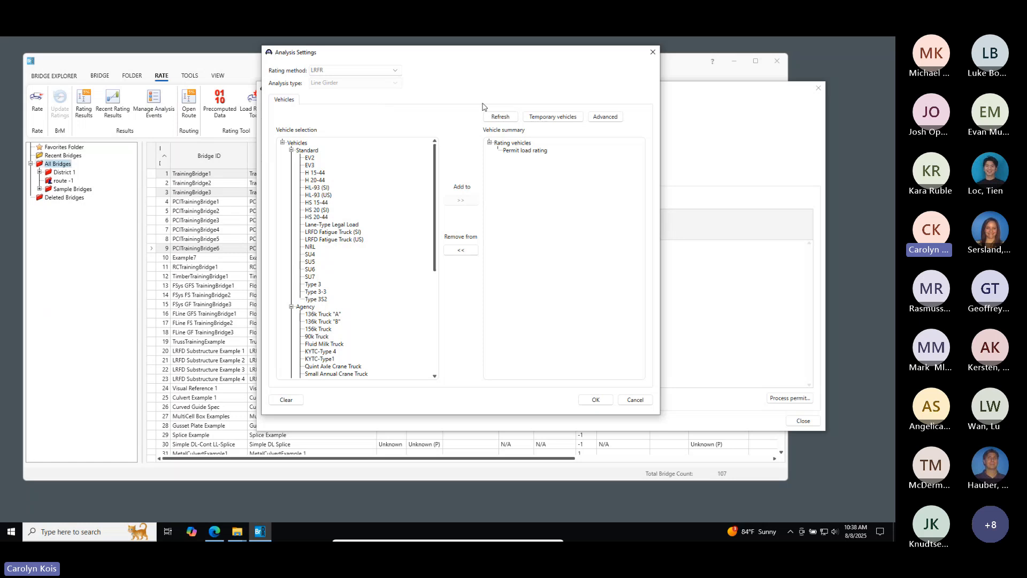
- Add the agency vehicle 136k Truck "B" to the permit load rating and accept the analysis settings
{"action": "left_click", "coordinate": [532, 150]}
{"action": "scroll", "coordinate": [353, 316], "scroll_direction": "down", "scroll_amount": 7}
{"action": "scroll", "coordinate": [358, 314], "scroll_direction": "down", "scroll_amount": 2}
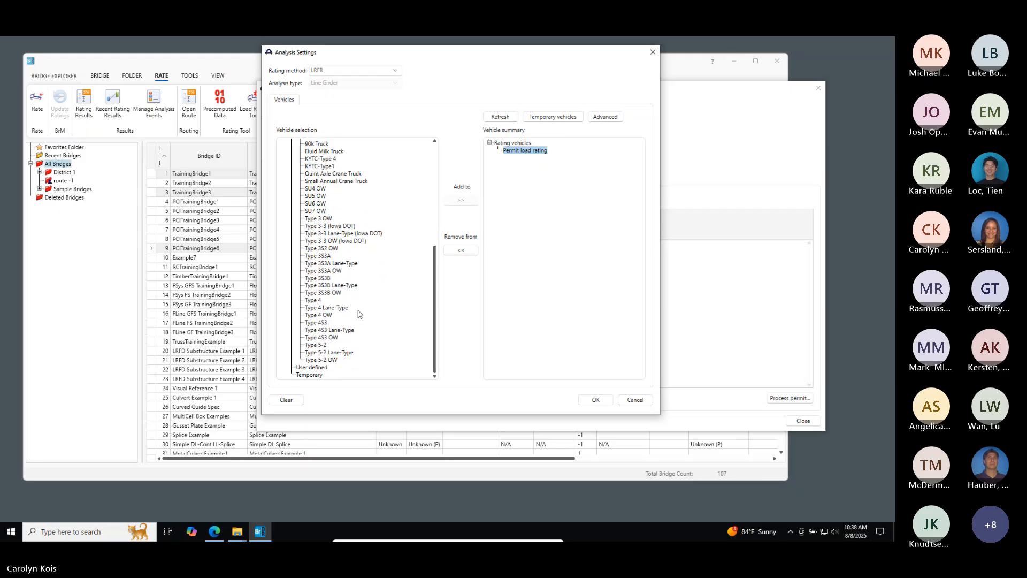
{"action": "scroll", "coordinate": [358, 314], "scroll_direction": "up", "scroll_amount": 8}
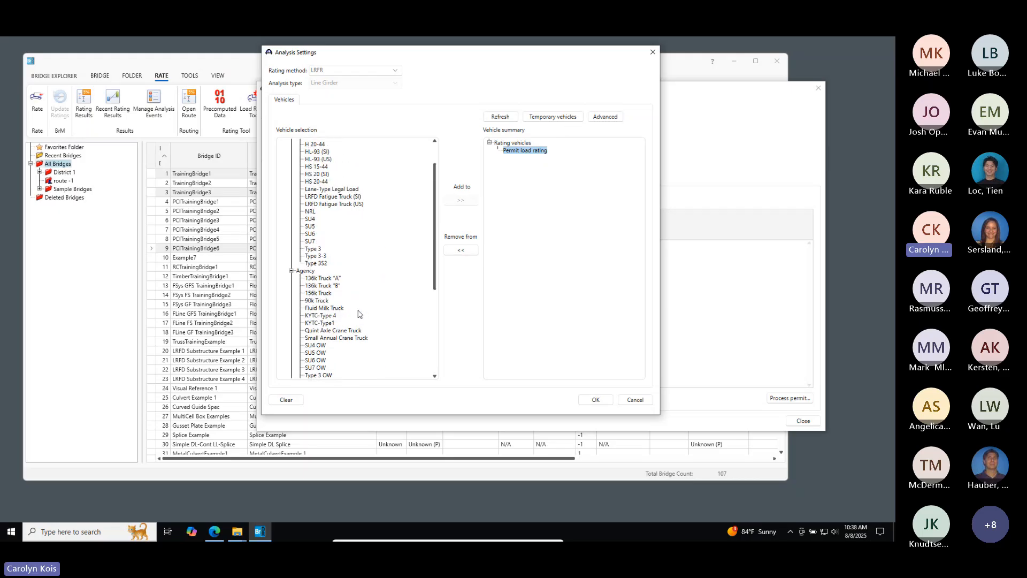
{"action": "left_click", "coordinate": [338, 300]}
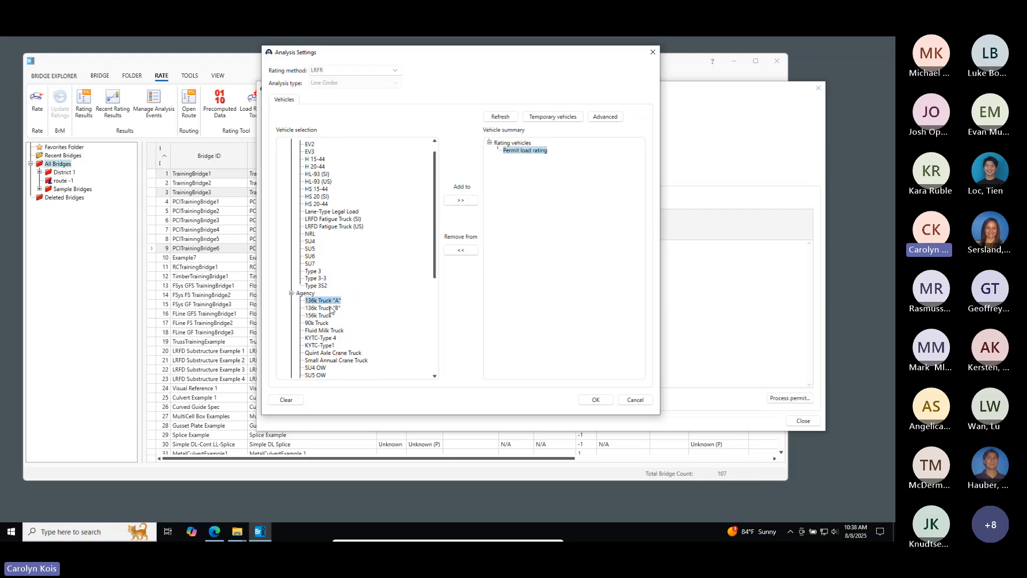
{"action": "left_click", "coordinate": [332, 308]}
{"action": "double_click", "coordinate": [332, 308]}
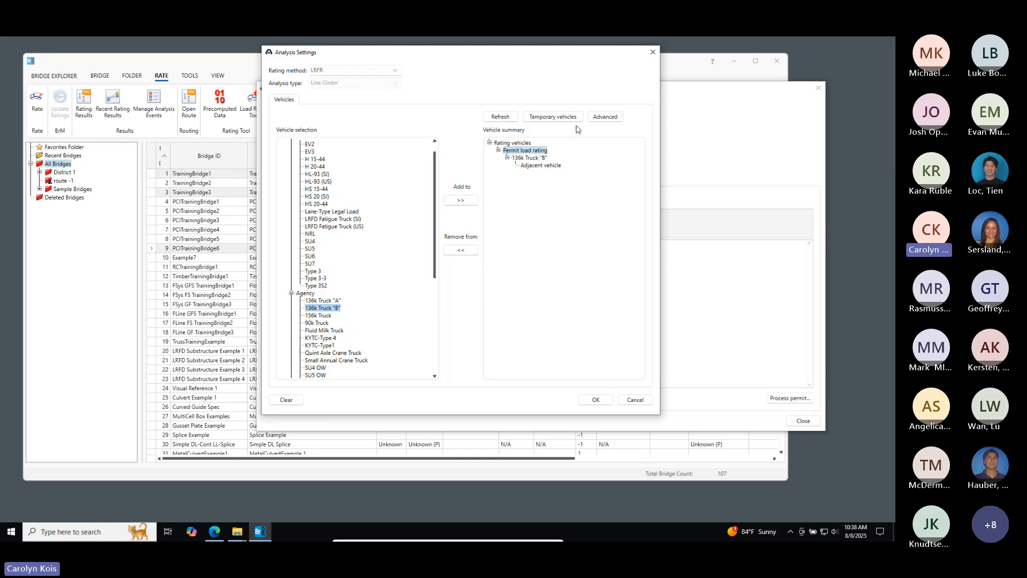
{"action": "left_click", "coordinate": [595, 401]}
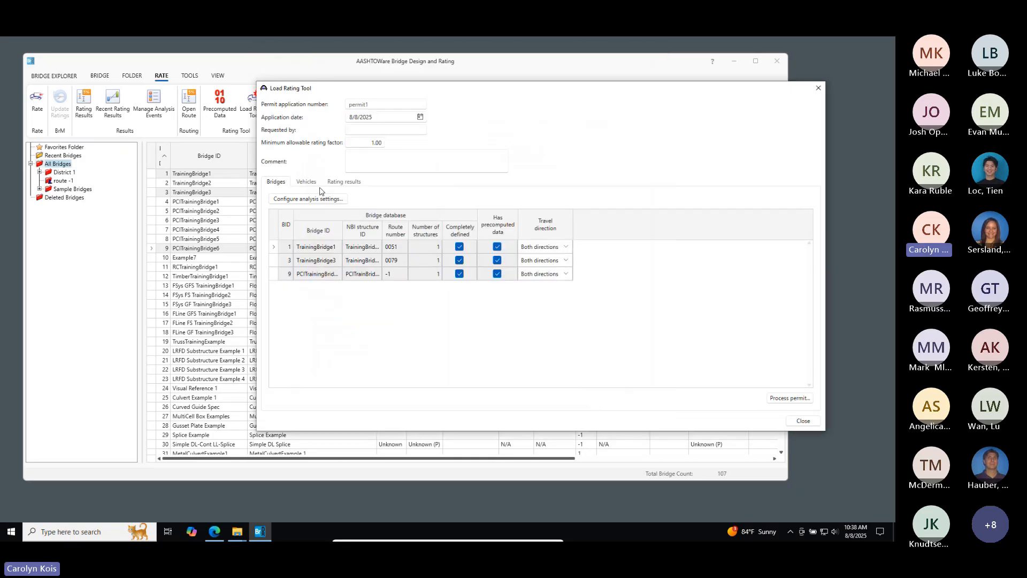
- Check the permit's vehicle list, process the permit for the three bridges, and widen the window to show all result columns
{"action": "left_click", "coordinate": [314, 182]}
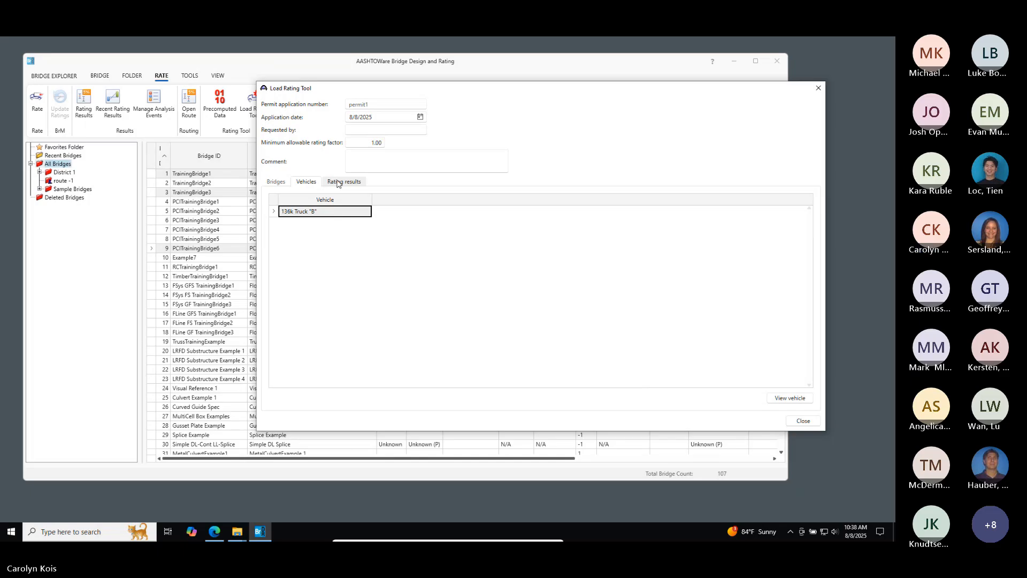
{"action": "left_click", "coordinate": [338, 182]}
{"action": "left_click", "coordinate": [307, 184]}
{"action": "left_click", "coordinate": [278, 183]}
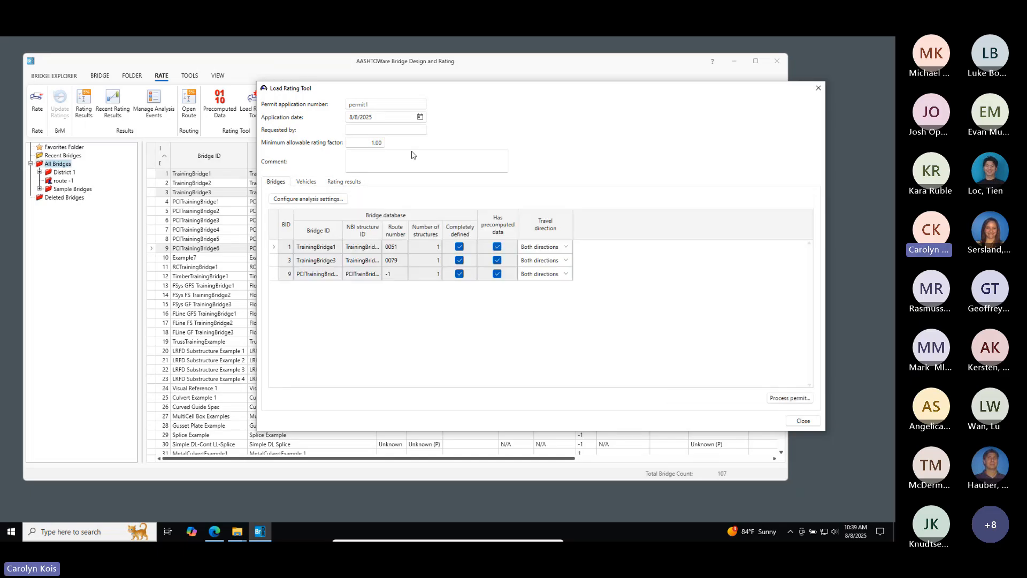
{"action": "left_click", "coordinate": [778, 399]}
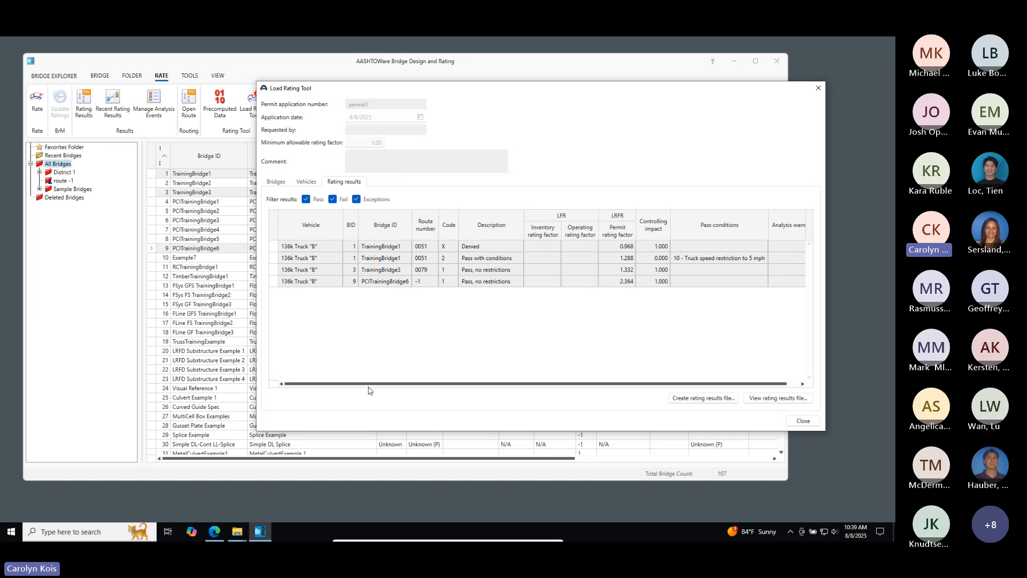
{"action": "left_click_drag", "start_coordinate": [826, 249], "coordinate": [841, 249]}
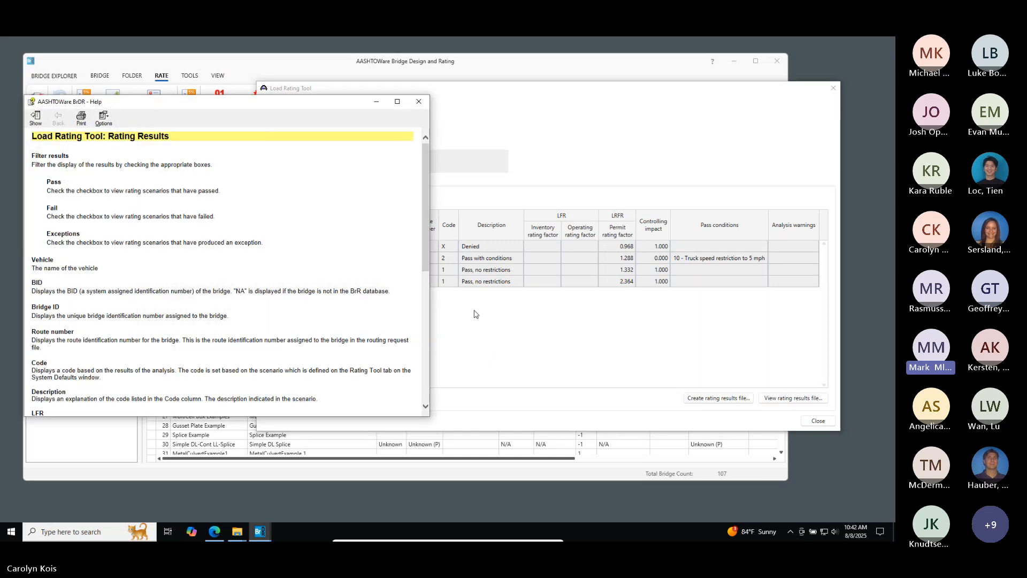
- Read the Rating Results help, open its related Load Rating Tool topic, and show a widened help navigation pane
{"action": "scroll", "coordinate": [314, 324], "scroll_direction": "down", "scroll_amount": 5}
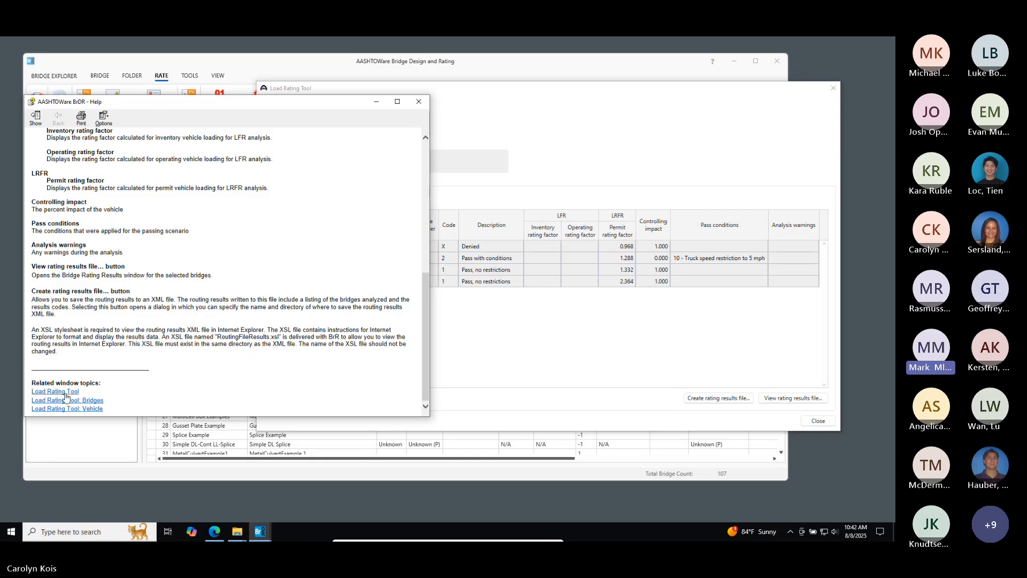
{"action": "left_click", "coordinate": [55, 391]}
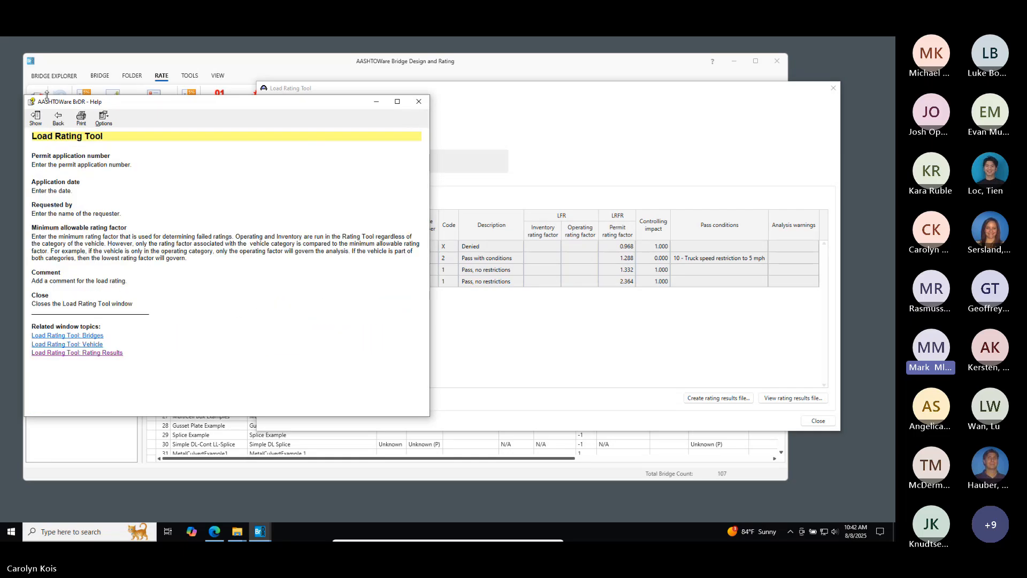
{"action": "left_click", "coordinate": [35, 118]}
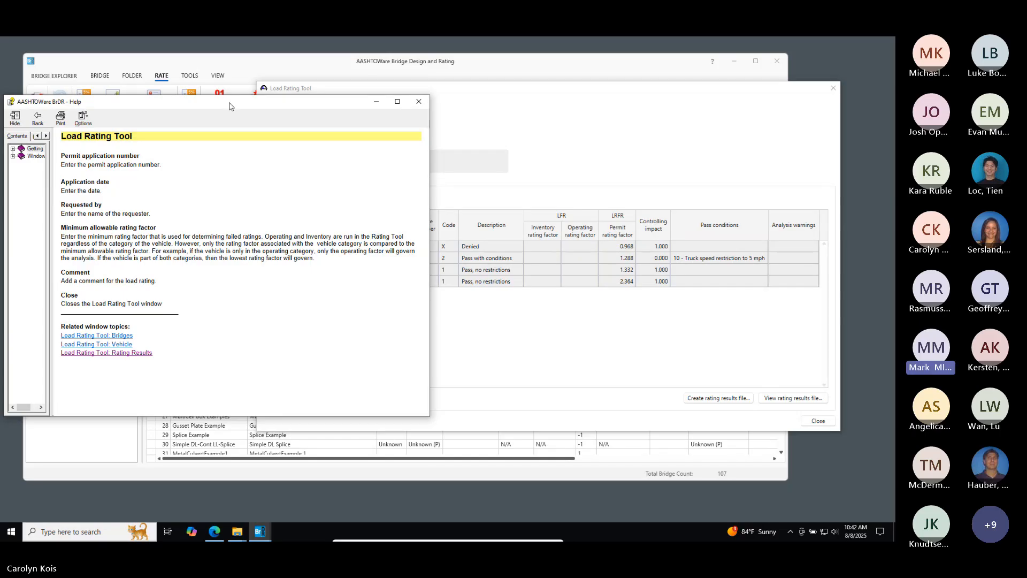
{"action": "left_click_drag", "start_coordinate": [229, 105], "coordinate": [307, 101]}
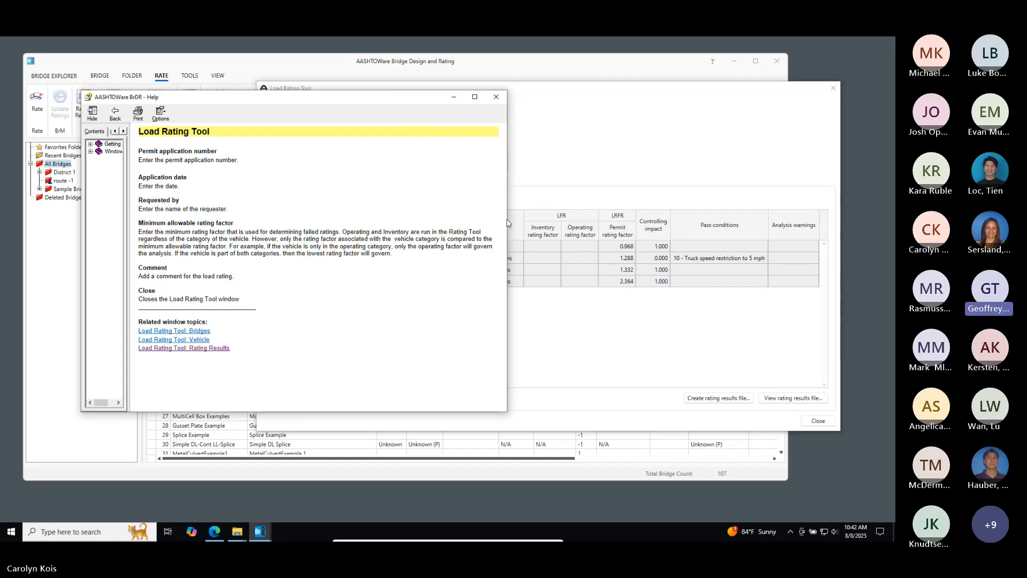
{"action": "left_click_drag", "start_coordinate": [129, 140], "coordinate": [223, 141]}
- Search the help for "load rating tool"
{"action": "left_click", "coordinate": [137, 131]}
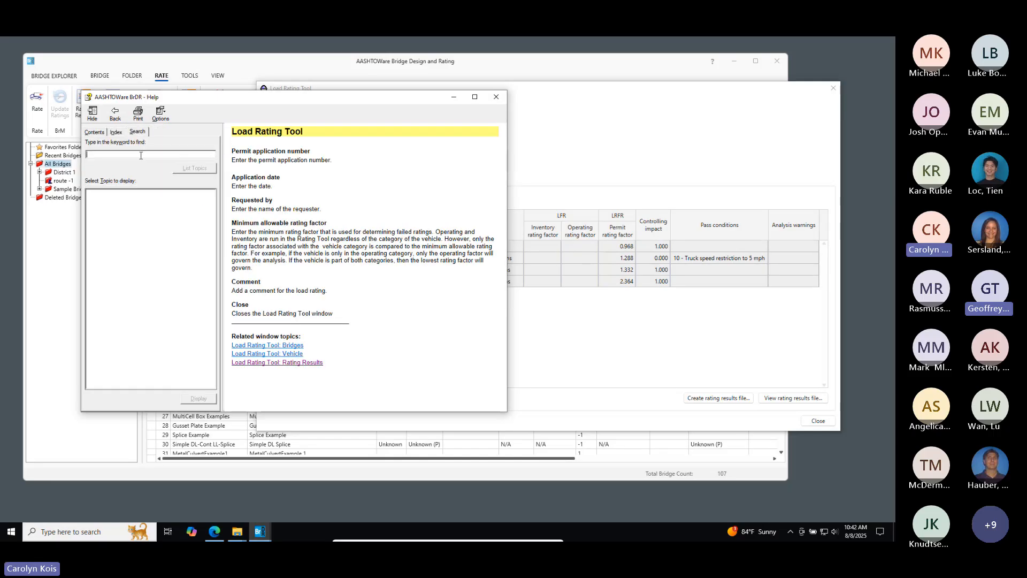
{"action": "type", "text": "load ra"}
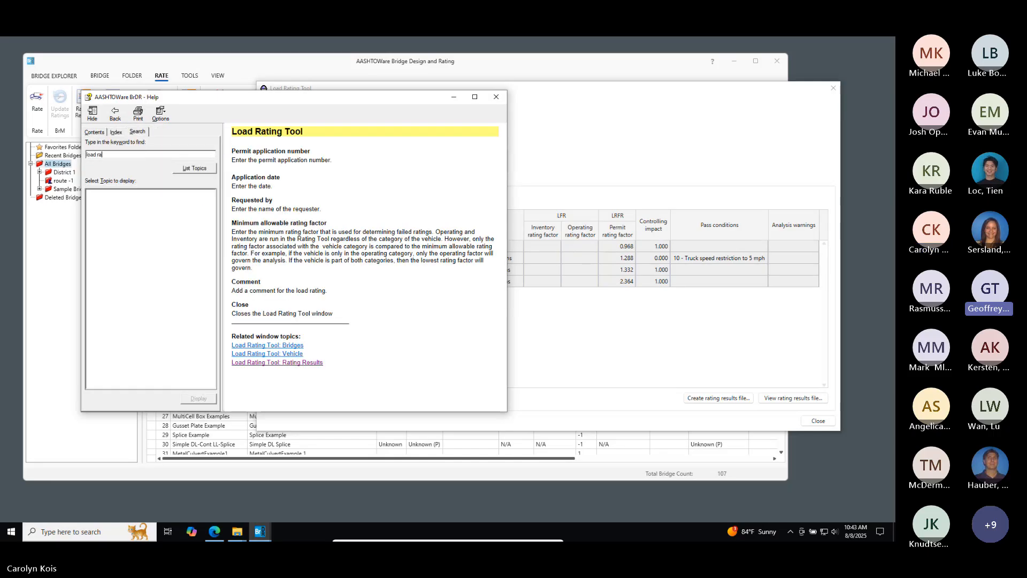
{"action": "type", "text": "ting tool"}
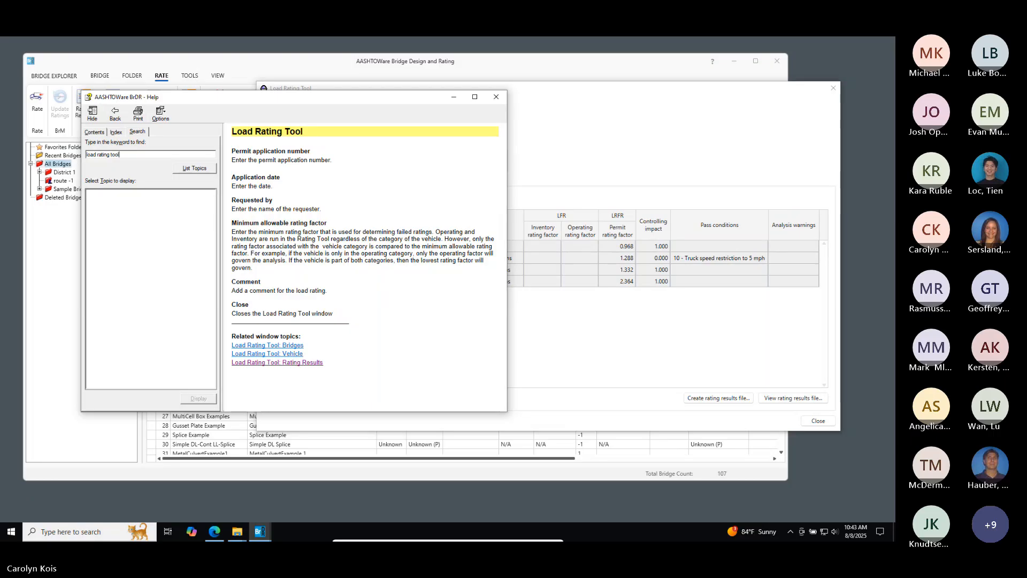
{"action": "key", "text": "Return"}
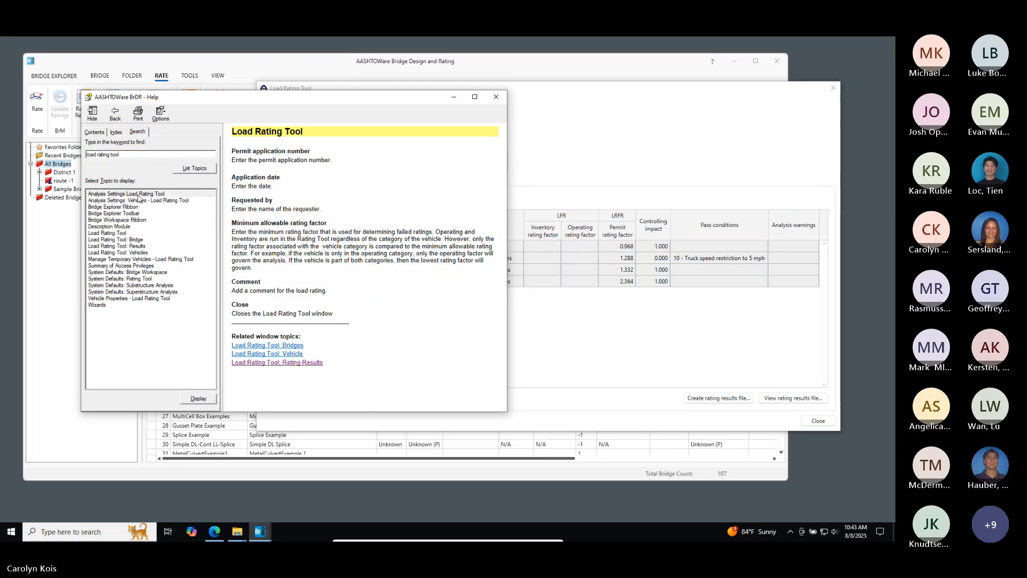
- Read the help topics on the Load Rating Tool, its bridge list, its analysis settings and its vehicle settings
{"action": "left_click", "coordinate": [268, 345]}
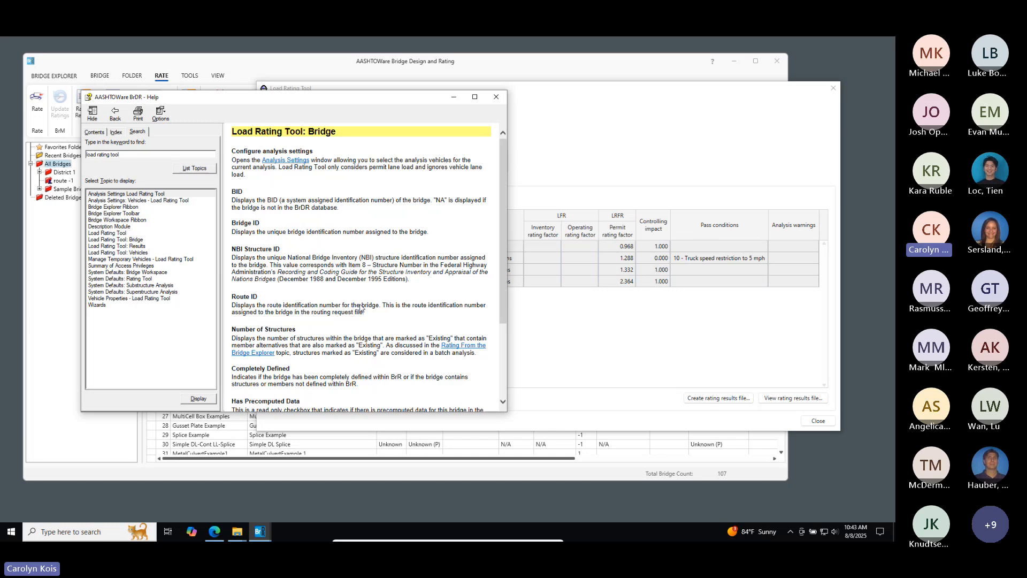
{"action": "scroll", "coordinate": [303, 335], "scroll_direction": "down", "scroll_amount": 5}
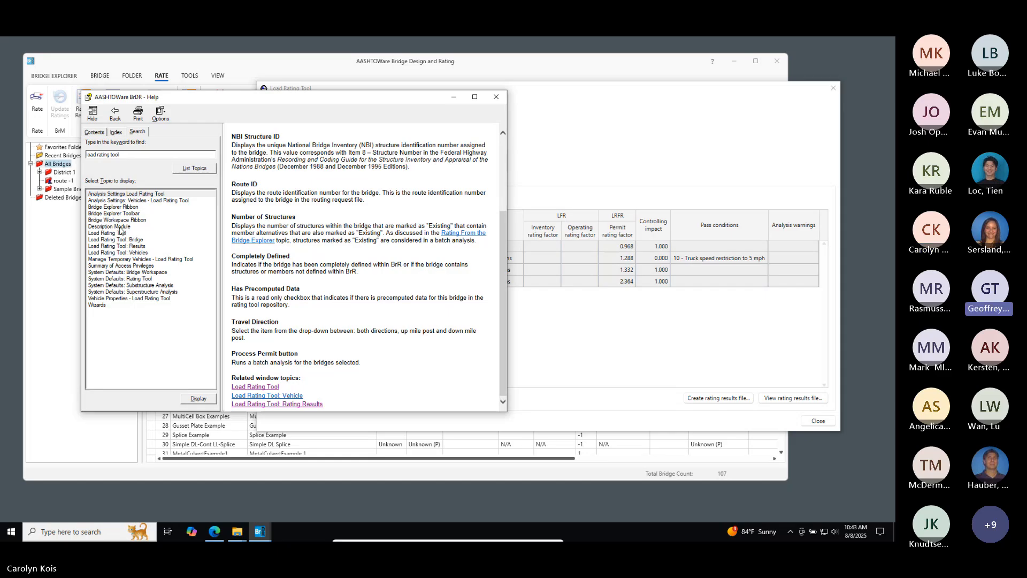
{"action": "double_click", "coordinate": [135, 202]}
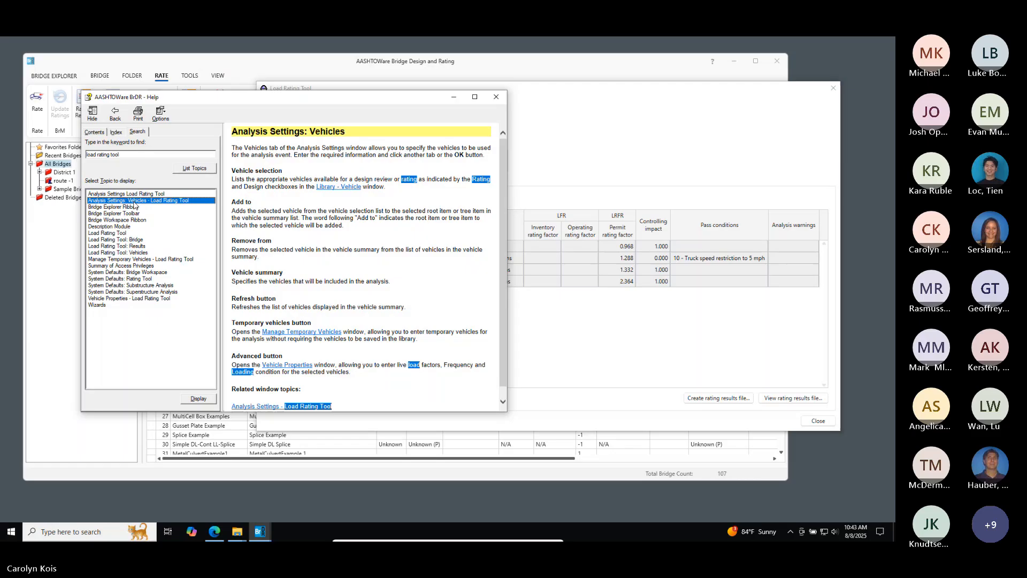
{"action": "double_click", "coordinate": [160, 194]}
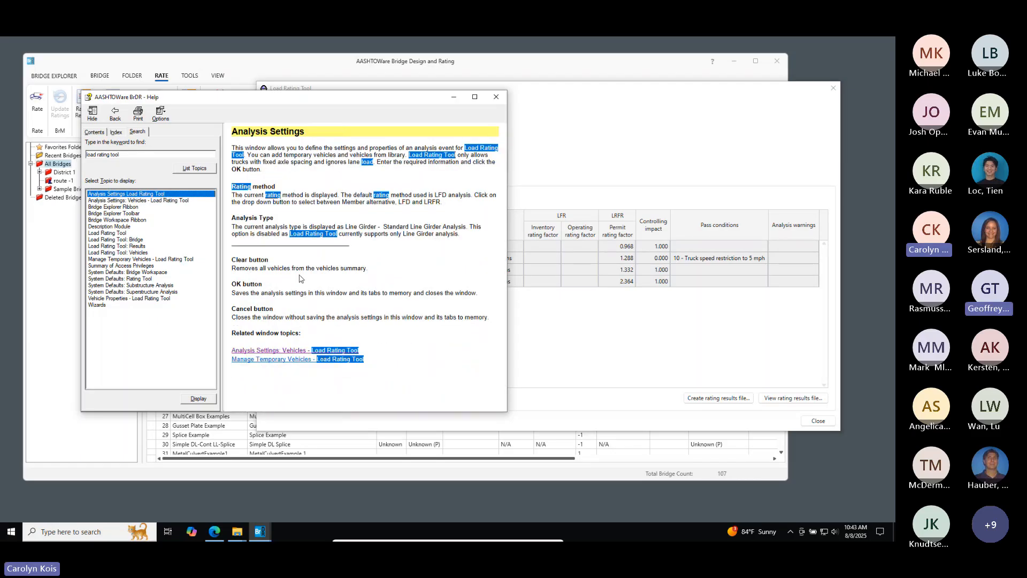
{"action": "double_click", "coordinate": [123, 233]}
{"action": "left_click", "coordinate": [129, 239]}
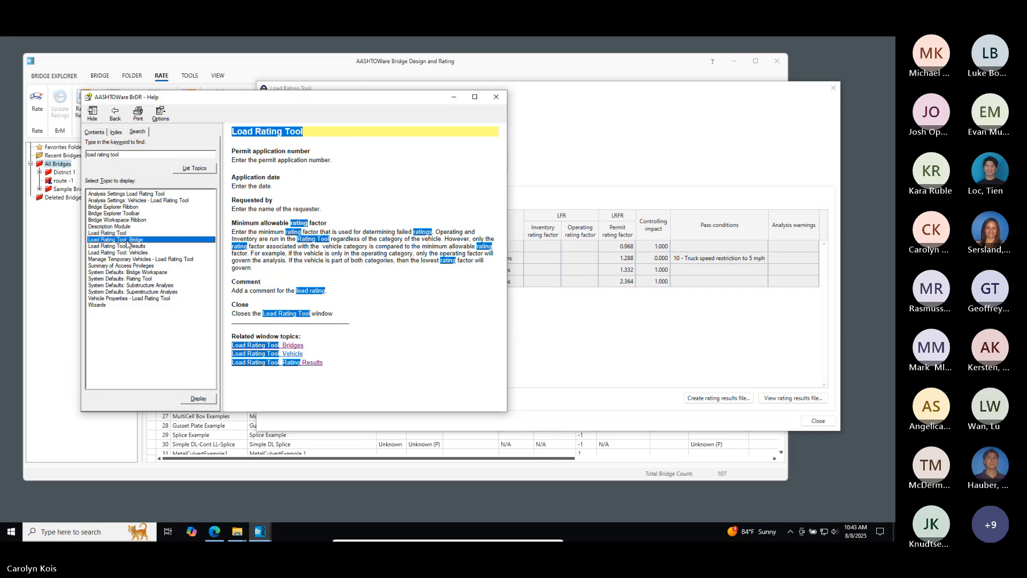
{"action": "double_click", "coordinate": [129, 239]}
{"action": "scroll", "coordinate": [312, 274], "scroll_direction": "down", "scroll_amount": 5}
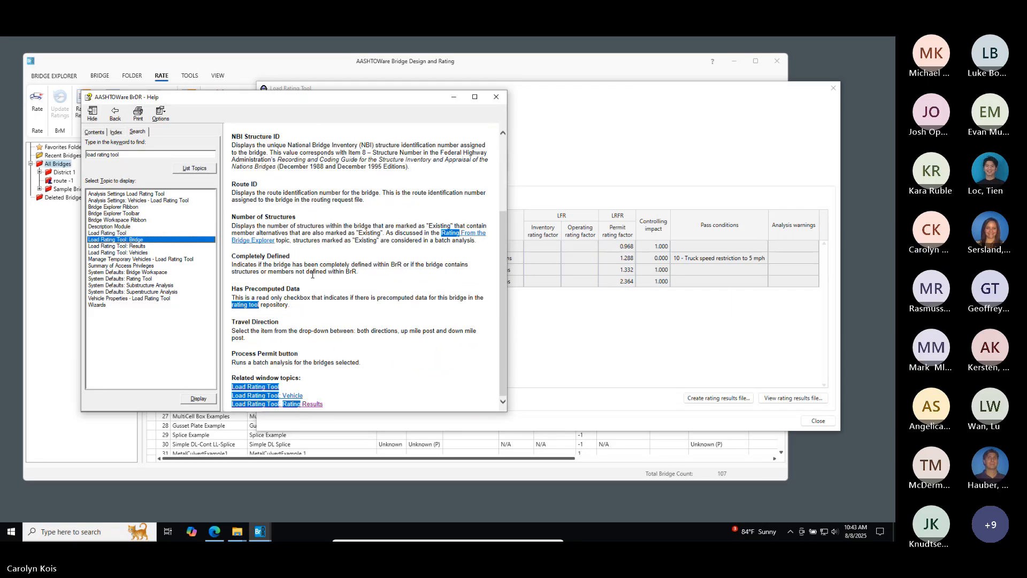
- Look through the System Defaults help for Bridge Workspace and Superstructure Analysis, and return to the Load Rating Tool analysis settings topic
{"action": "double_click", "coordinate": [142, 273]}
{"action": "scroll", "coordinate": [311, 272], "scroll_direction": "down", "scroll_amount": 5}
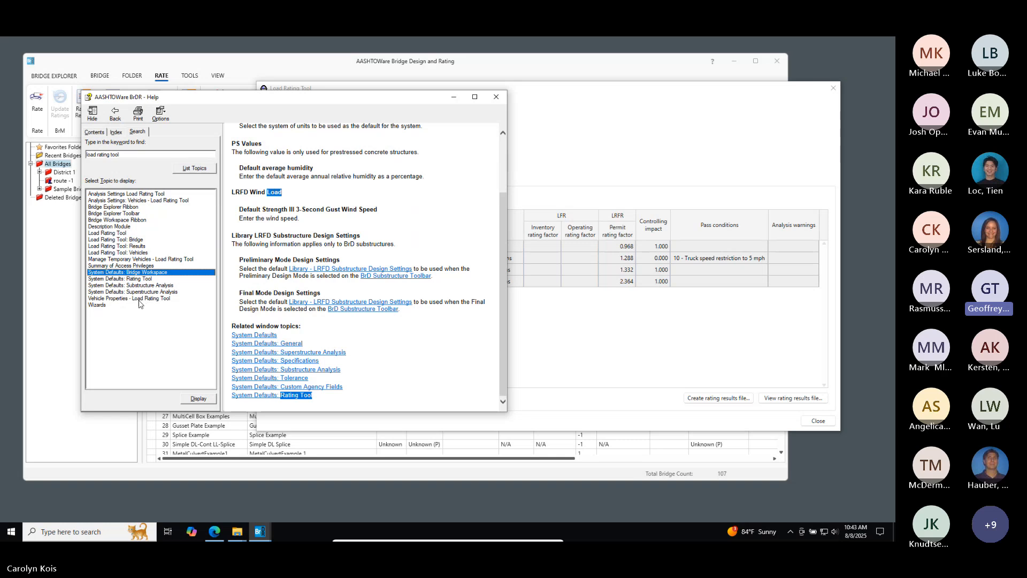
{"action": "left_click", "coordinate": [137, 292]}
{"action": "double_click", "coordinate": [136, 292]}
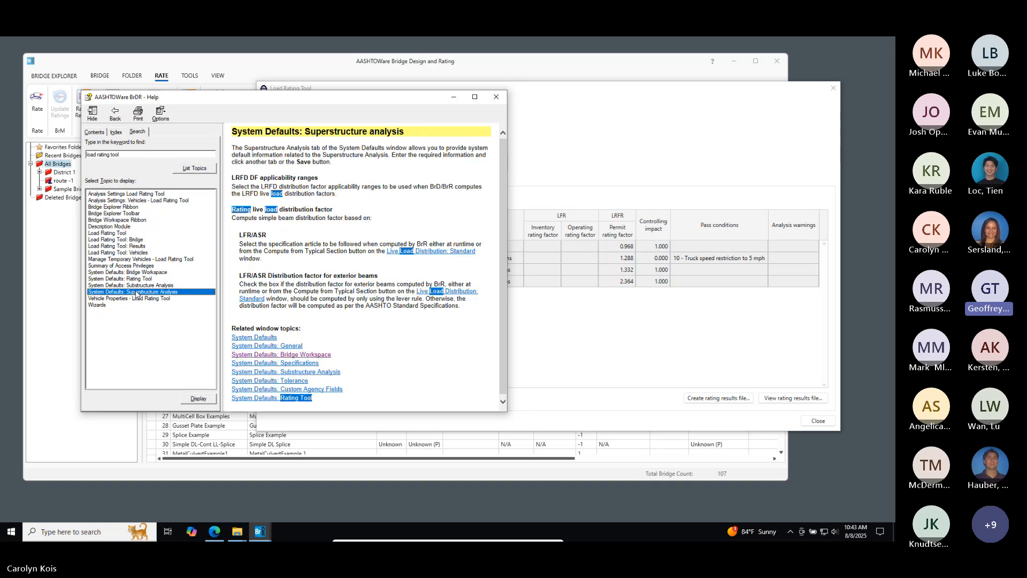
{"action": "left_click", "coordinate": [145, 194]}
{"action": "double_click", "coordinate": [145, 194]}
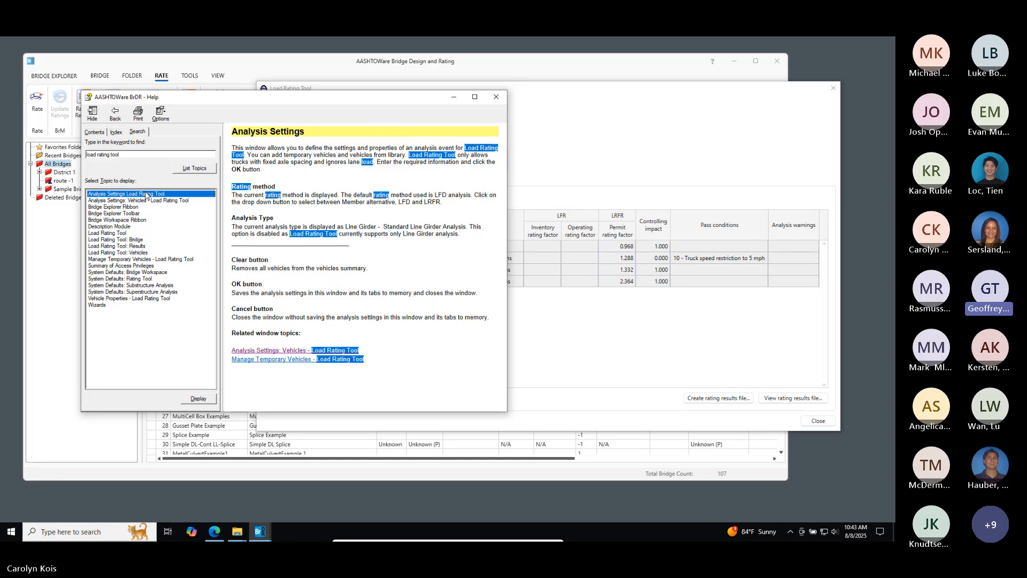
{"action": "left_click", "coordinate": [143, 351]}
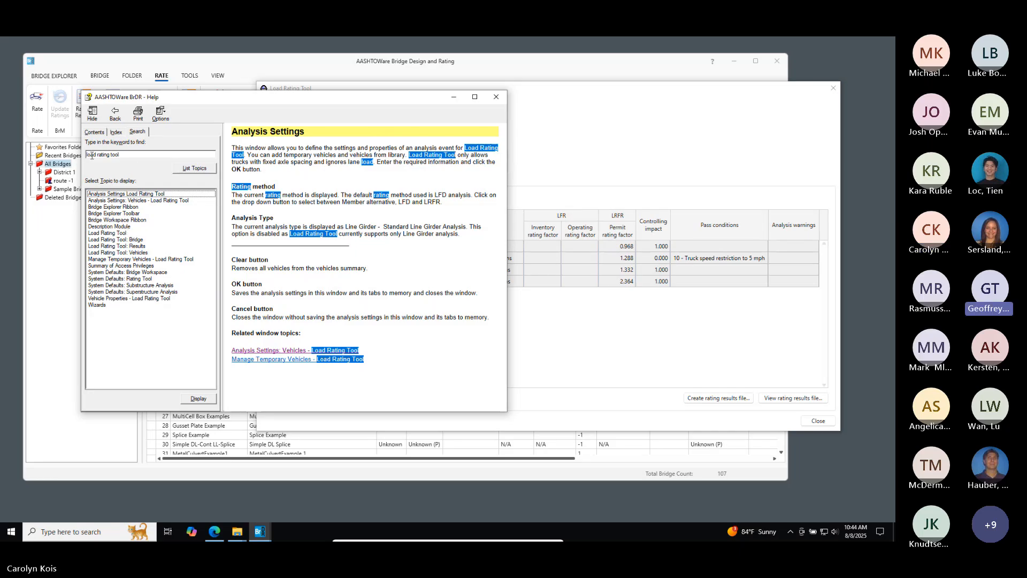
- Search the help for "rating tool" instead and open the Precomputed Data topic
{"action": "left_click", "coordinate": [98, 154]}
{"action": "key", "text": "BackSpace"}
{"action": "key", "text": "BackSpace"}
{"action": "key", "text": "BackSpace"}
{"action": "key", "text": "BackSpace"}
{"action": "key", "text": "BackSpace"}
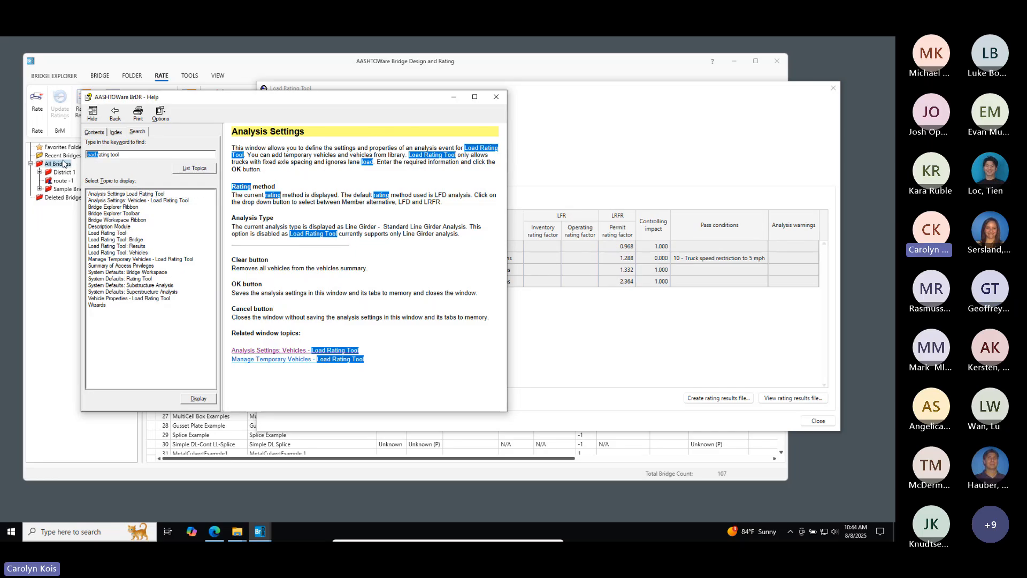
{"action": "key", "text": "Return"}
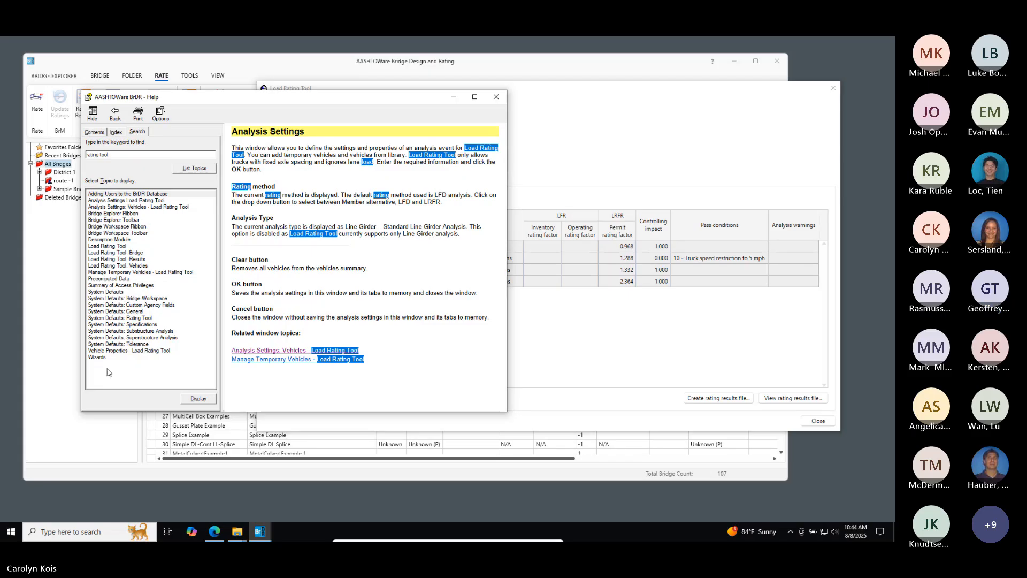
{"action": "double_click", "coordinate": [122, 280]}
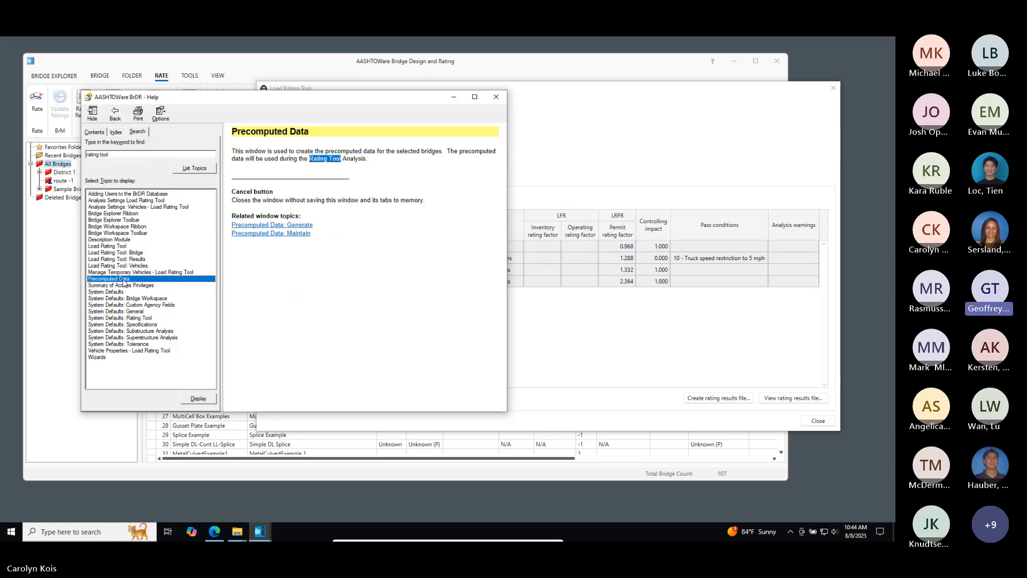
- Open the related Precomputed Data: Generate help topic and read through its analysis and point-of-interest options
{"action": "left_click", "coordinate": [283, 225]}
{"action": "scroll", "coordinate": [443, 300], "scroll_direction": "down", "scroll_amount": 2}
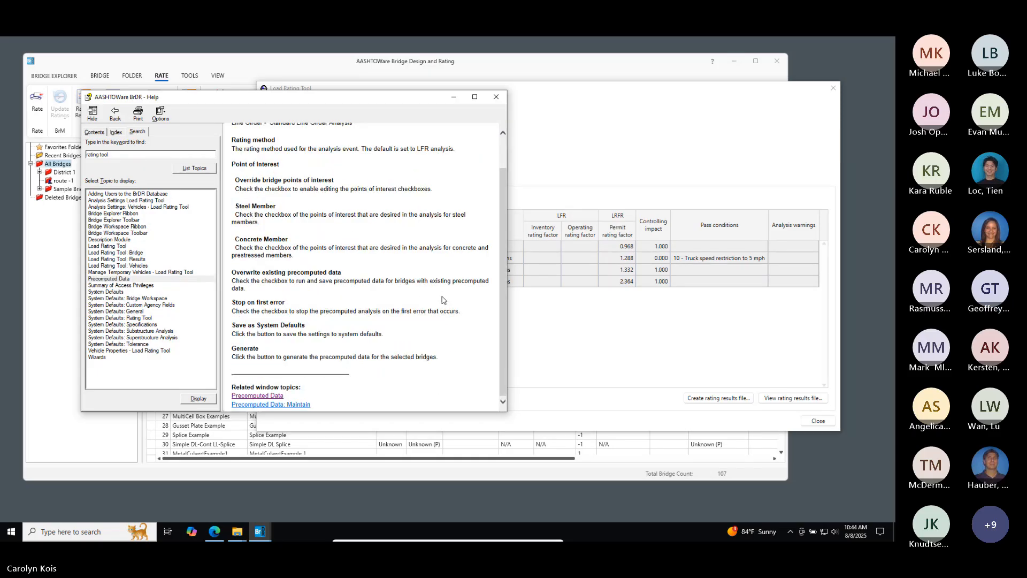
{"action": "scroll", "coordinate": [443, 300], "scroll_direction": "up", "scroll_amount": 2}
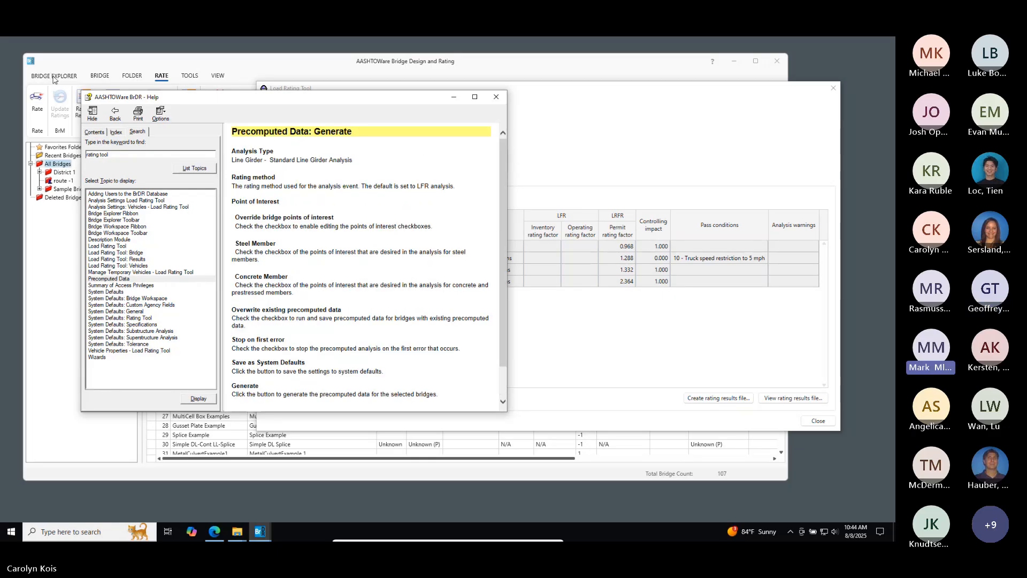
- Move the help window aside, read the Load Rating Tool and Load Rating Tool: Bridge topics, and return to the Load Rating Tool topic
{"action": "left_click_drag", "start_coordinate": [198, 93], "coordinate": [255, 101]}
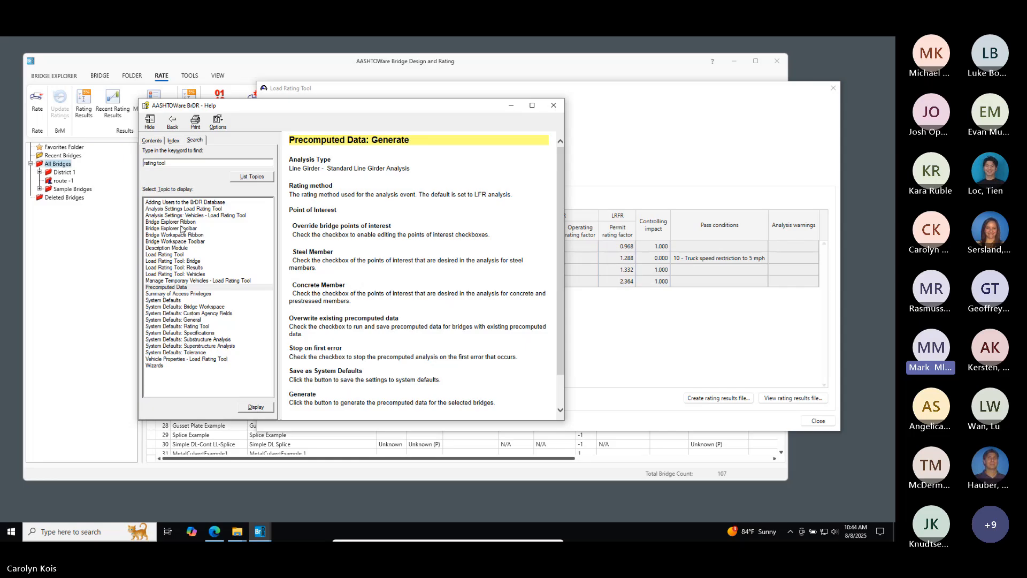
{"action": "double_click", "coordinate": [166, 255]}
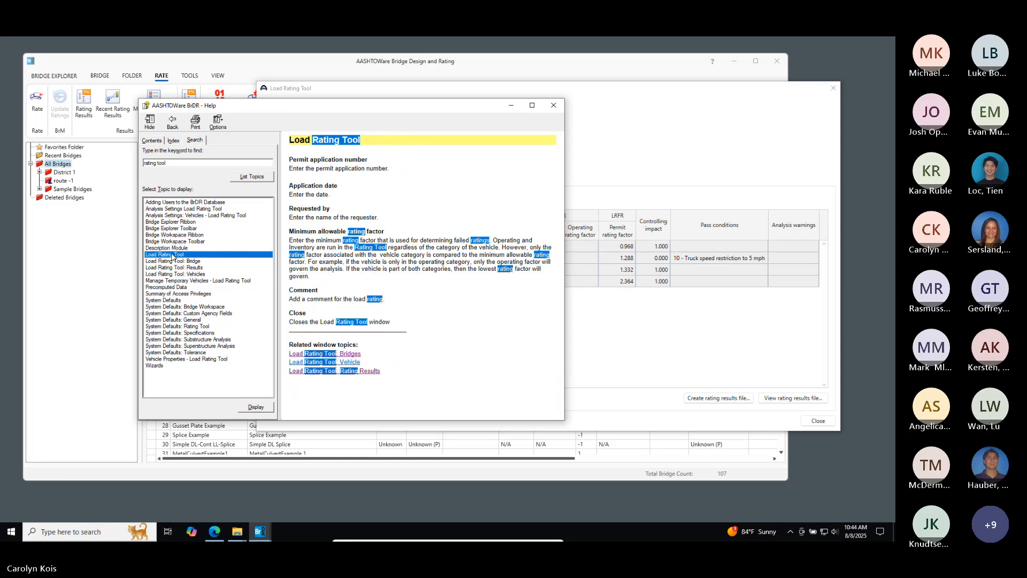
{"action": "left_click", "coordinate": [349, 355]}
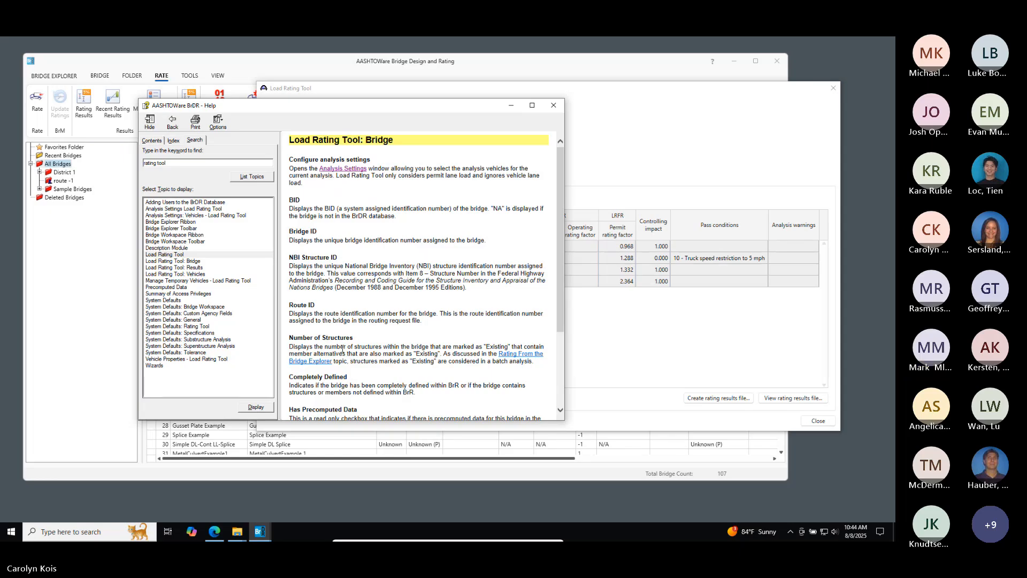
{"action": "scroll", "coordinate": [397, 324], "scroll_direction": "down", "scroll_amount": 4}
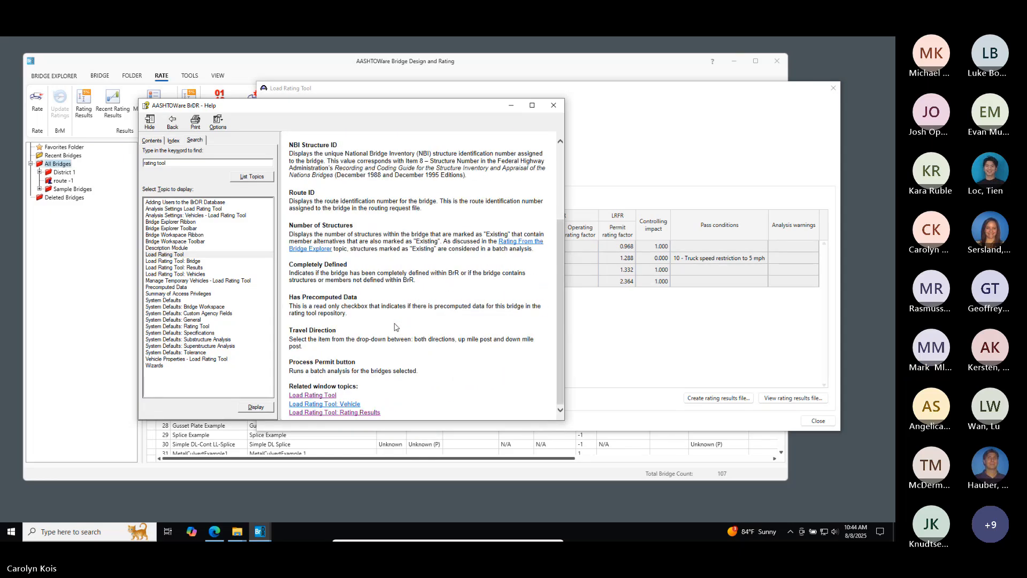
{"action": "double_click", "coordinate": [175, 255]}
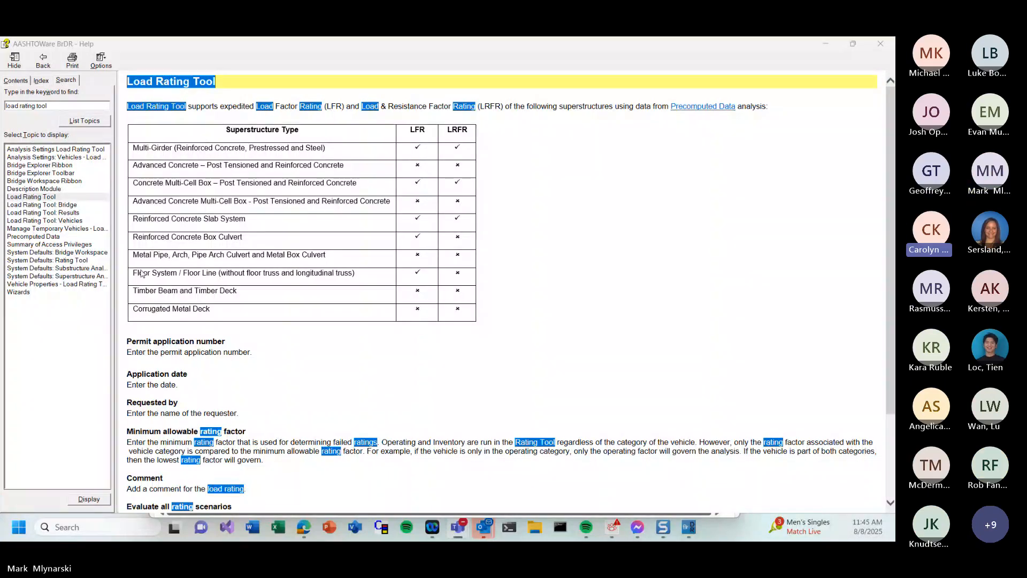
- Enlarge the Load Rating Tool help text and take a screen capture of the area with the LFR/LRFR superstructure type table
{"action": "scroll", "coordinate": [409, 339], "scroll_direction": "up", "scroll_amount": 1, "text": "ctrl"}
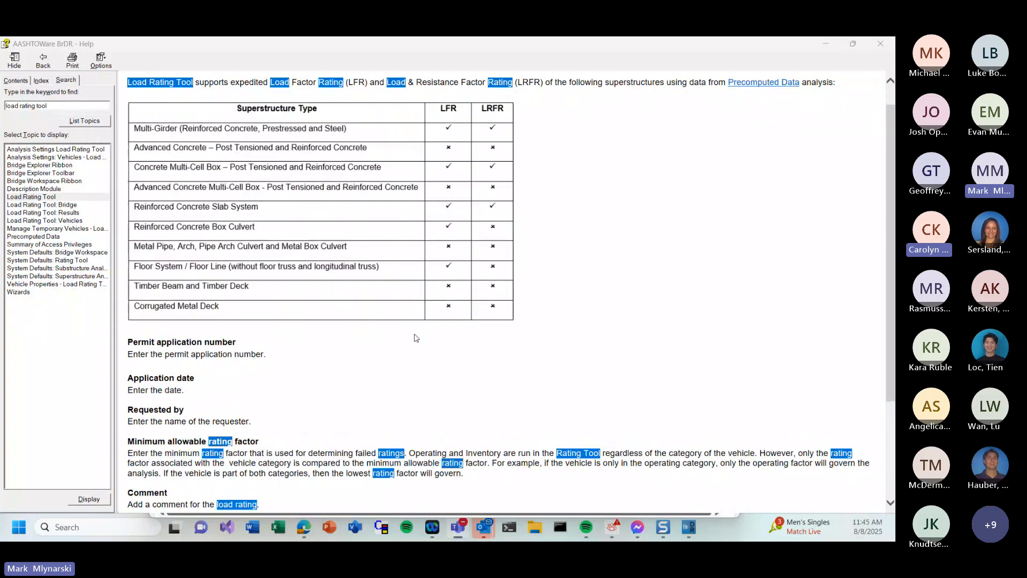
{"action": "scroll", "coordinate": [434, 336], "scroll_direction": "up", "scroll_amount": 1}
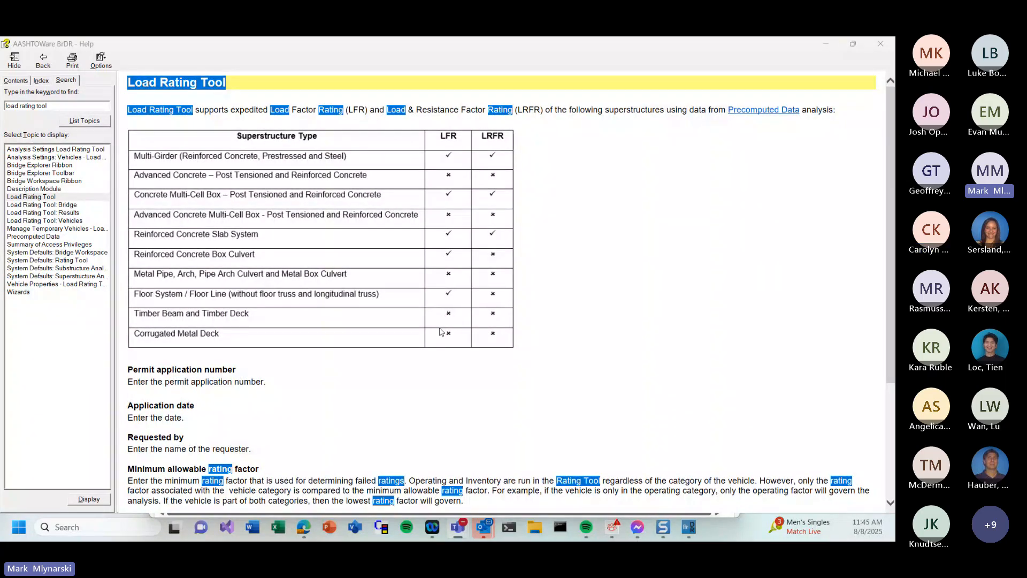
{"action": "key", "text": "Print"}
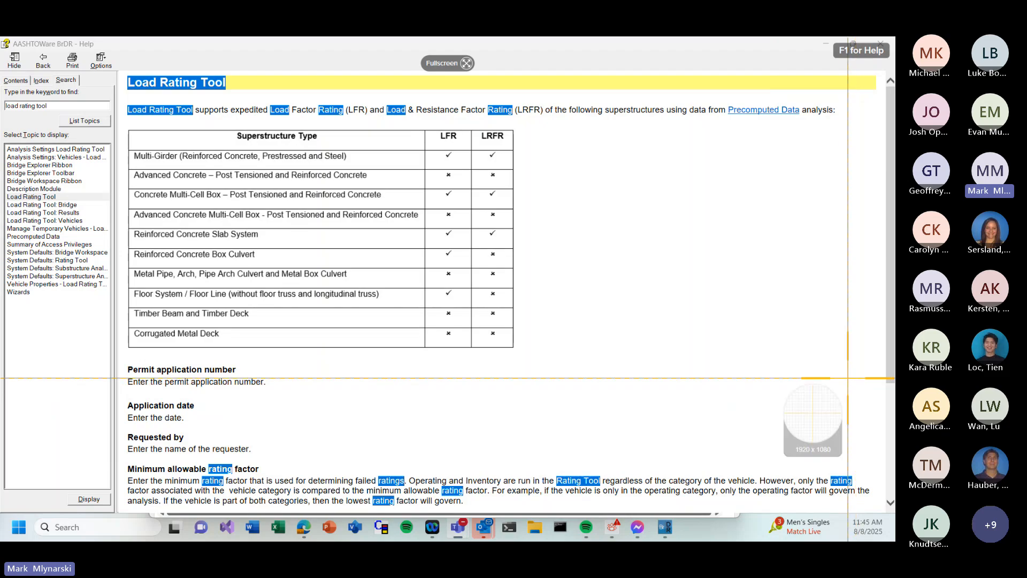
{"action": "left_click_drag", "start_coordinate": [848, 378], "coordinate": [118, 89]}
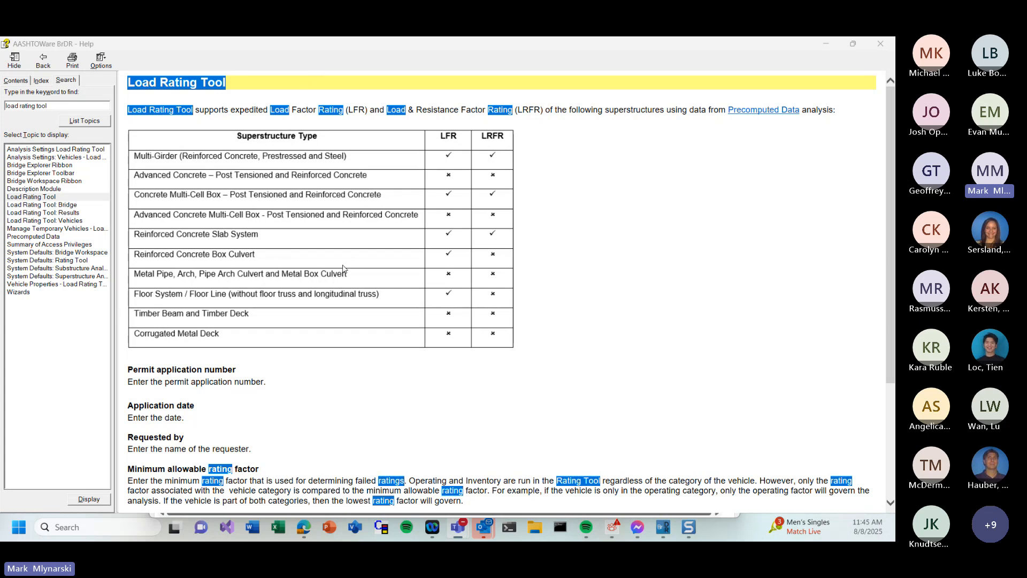
{"action": "scroll", "coordinate": [346, 267], "scroll_direction": "up", "scroll_amount": 1, "text": "ctrl"}
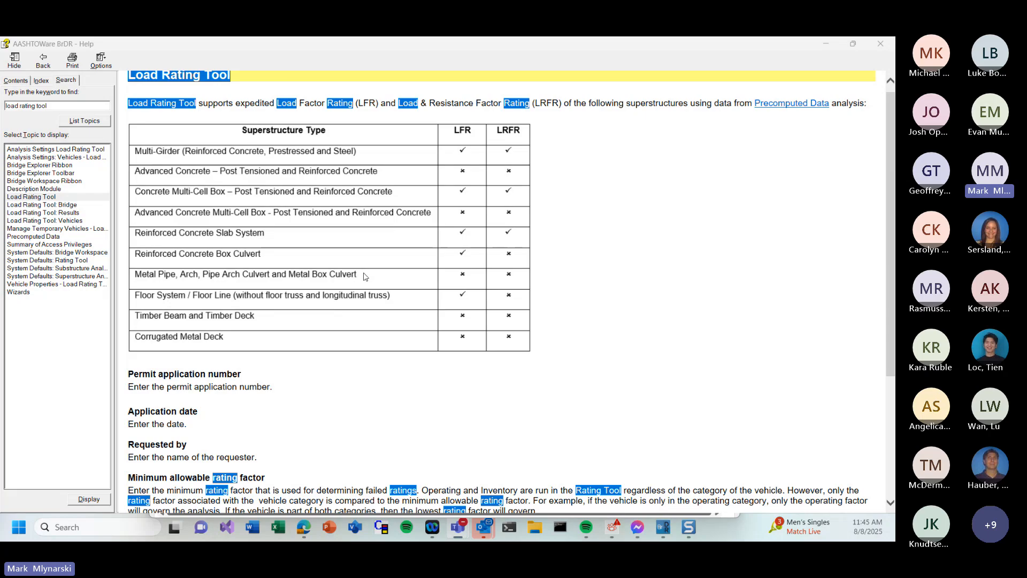